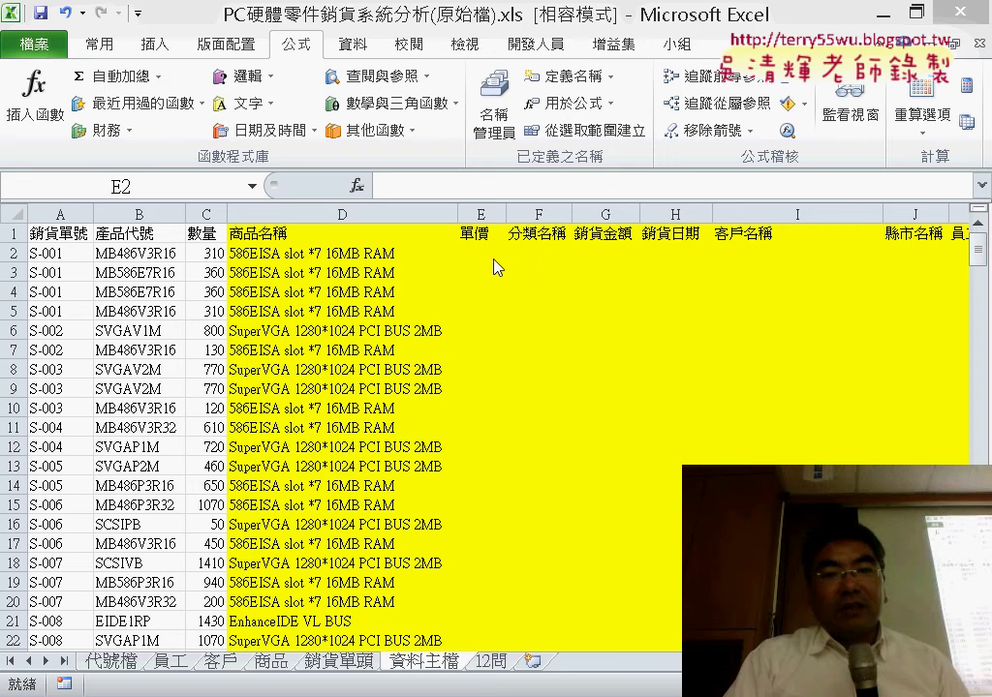
Inspect the employee and product lookup tables, checking the 商品表 columns.
left_click_drag(482, 251, 625, 259)
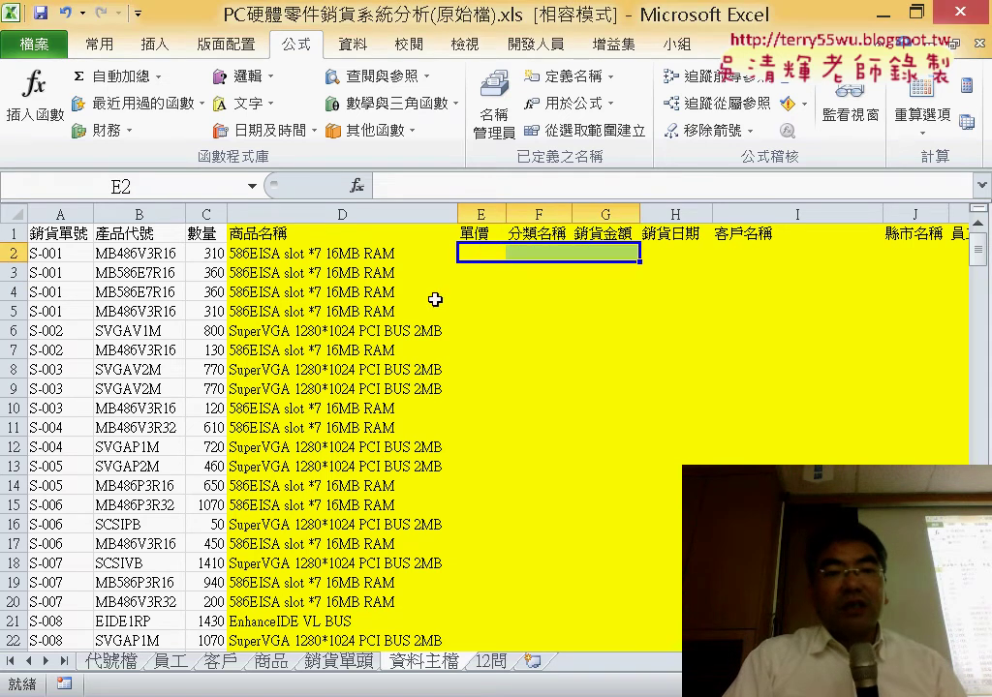
left_click(172, 661)
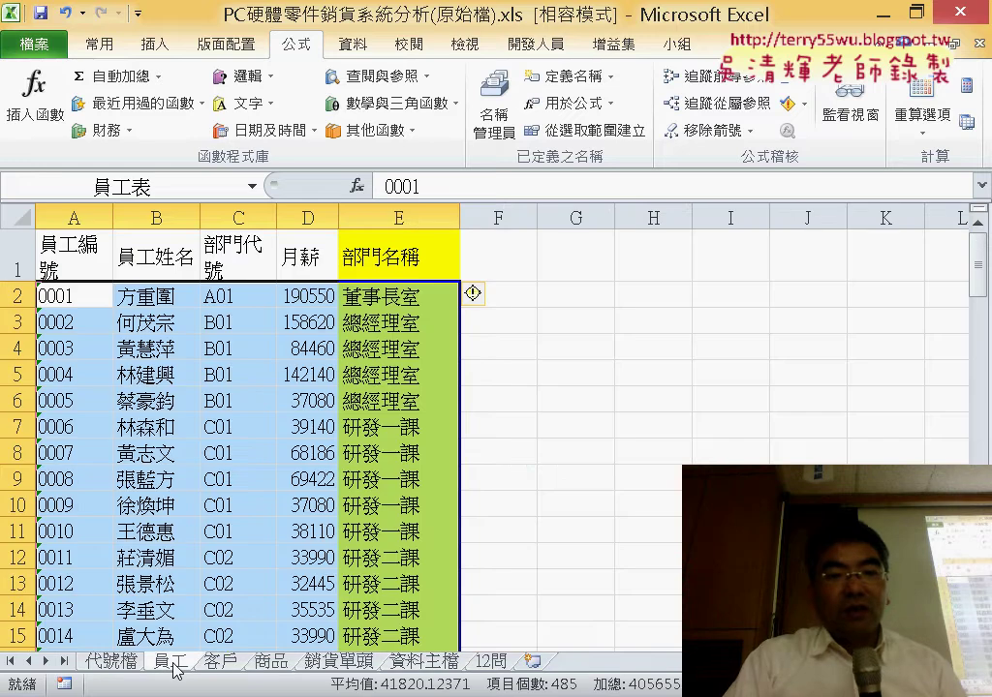
left_click(271, 662)
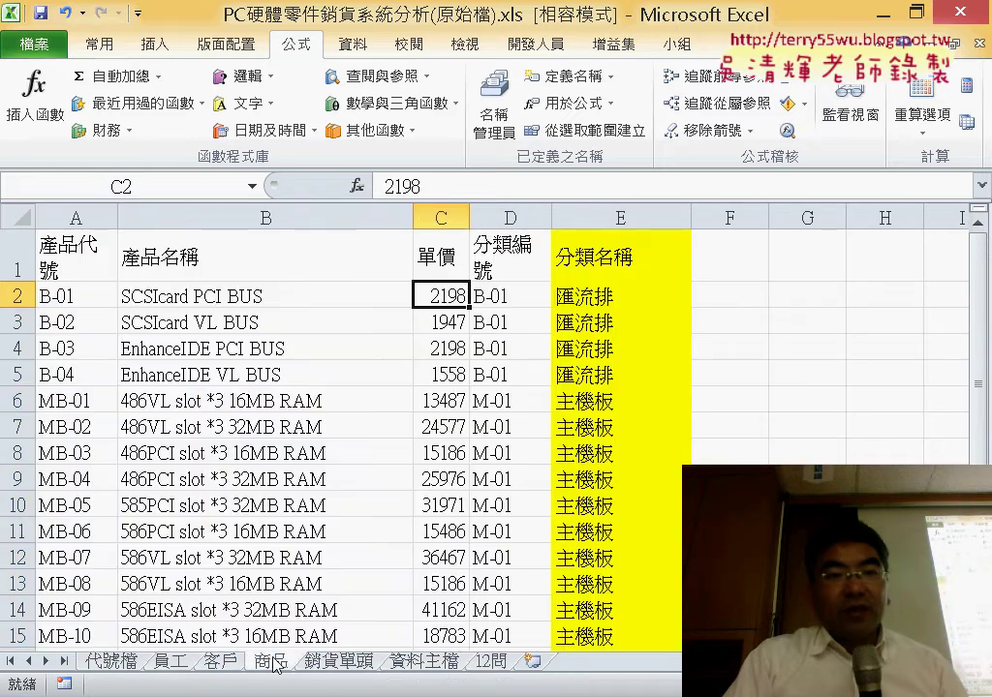
left_click(222, 299)
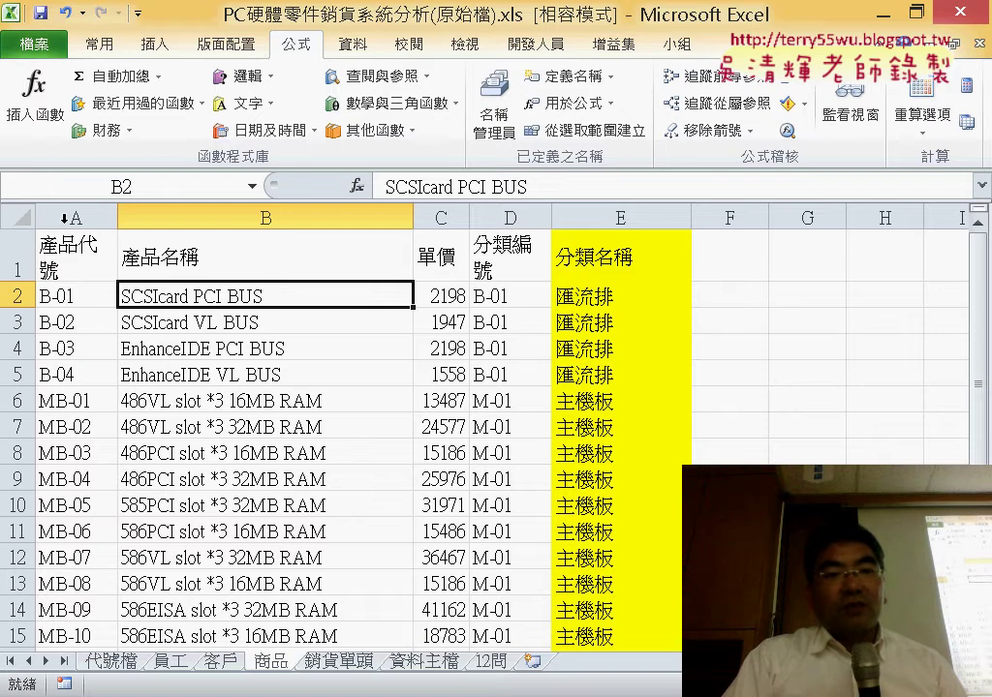
left_click(452, 301)
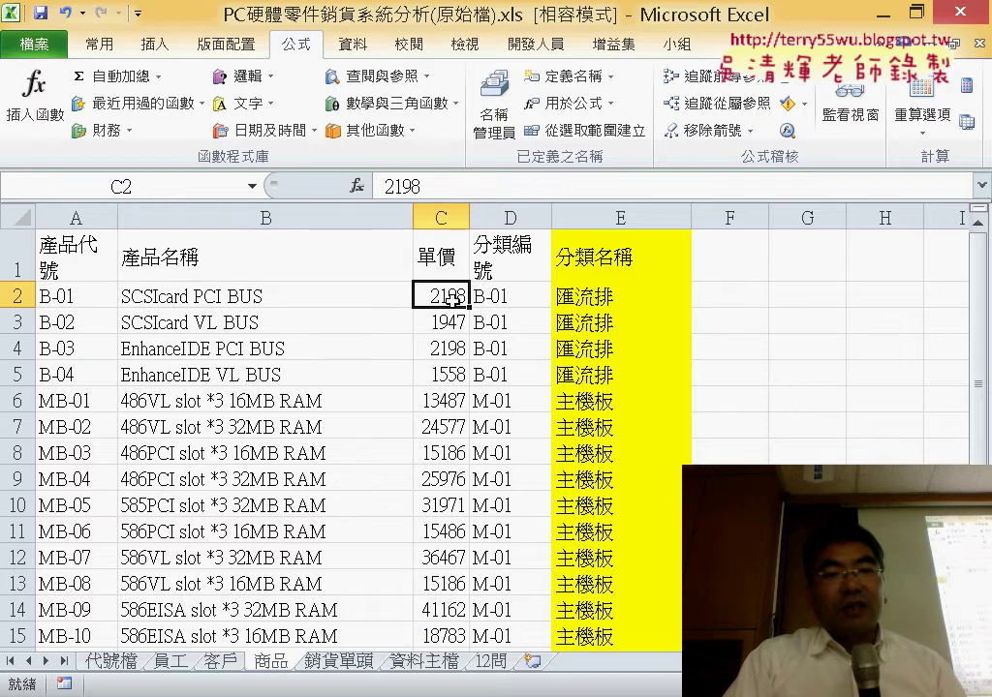
left_click(523, 298)
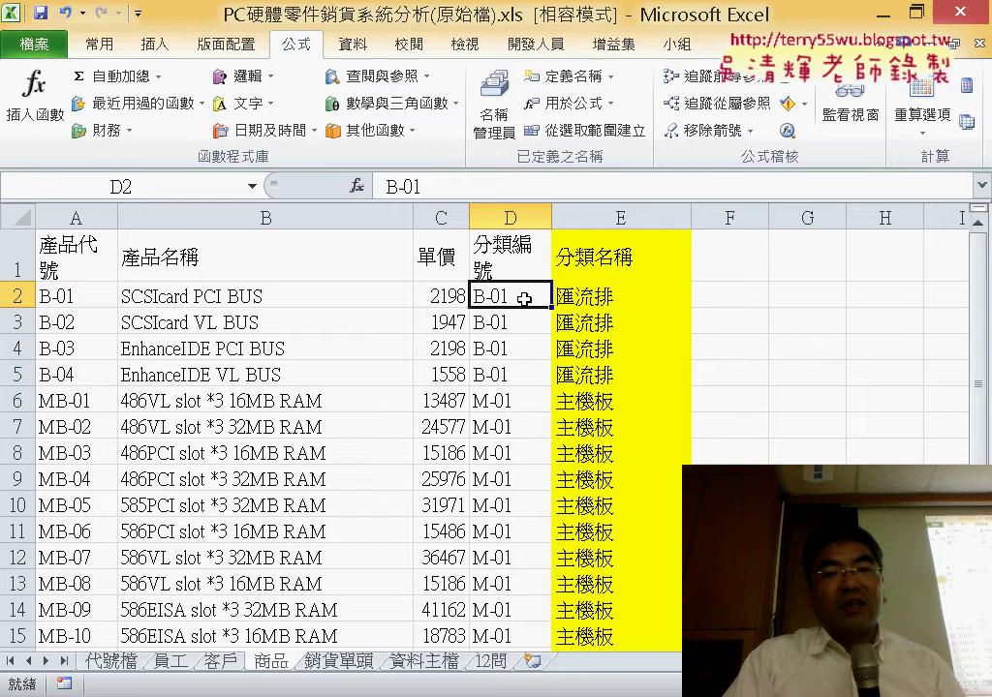
left_click(607, 294)
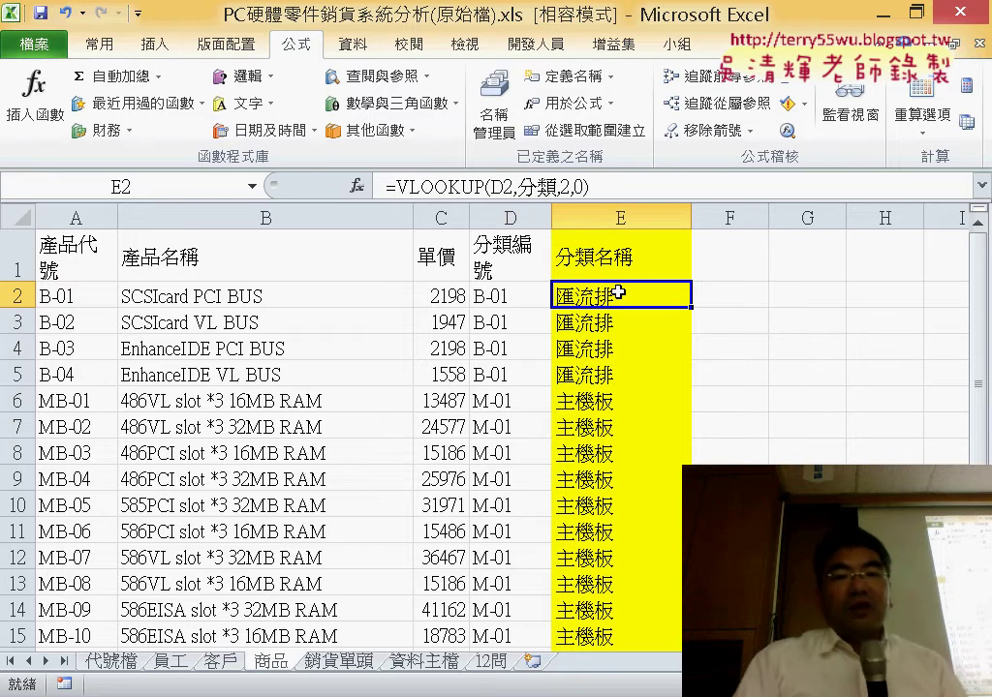
left_click(433, 662)
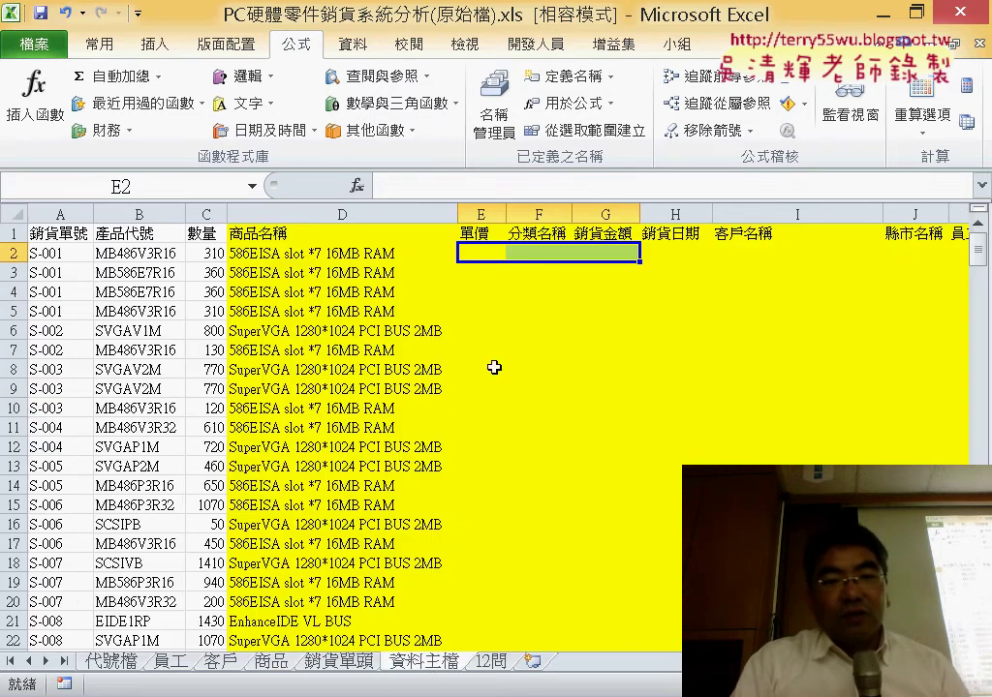
Review the D2 lookup formula and paste it into E2.
left_click(385, 256)
left_click(606, 186)
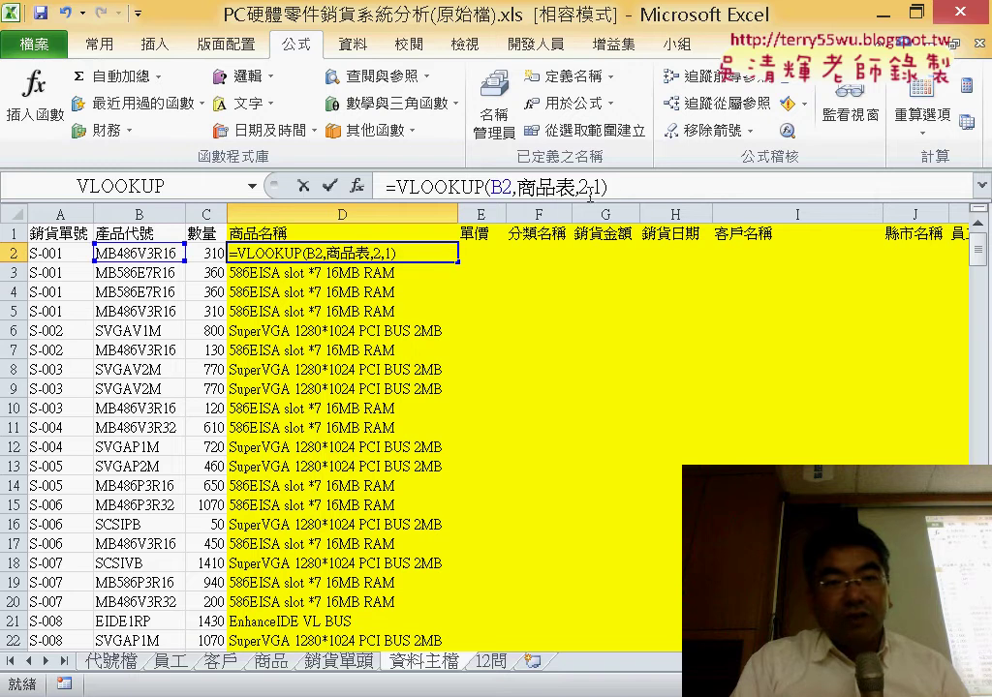
left_click_drag(605, 186, 357, 184)
key("ctrl+c")
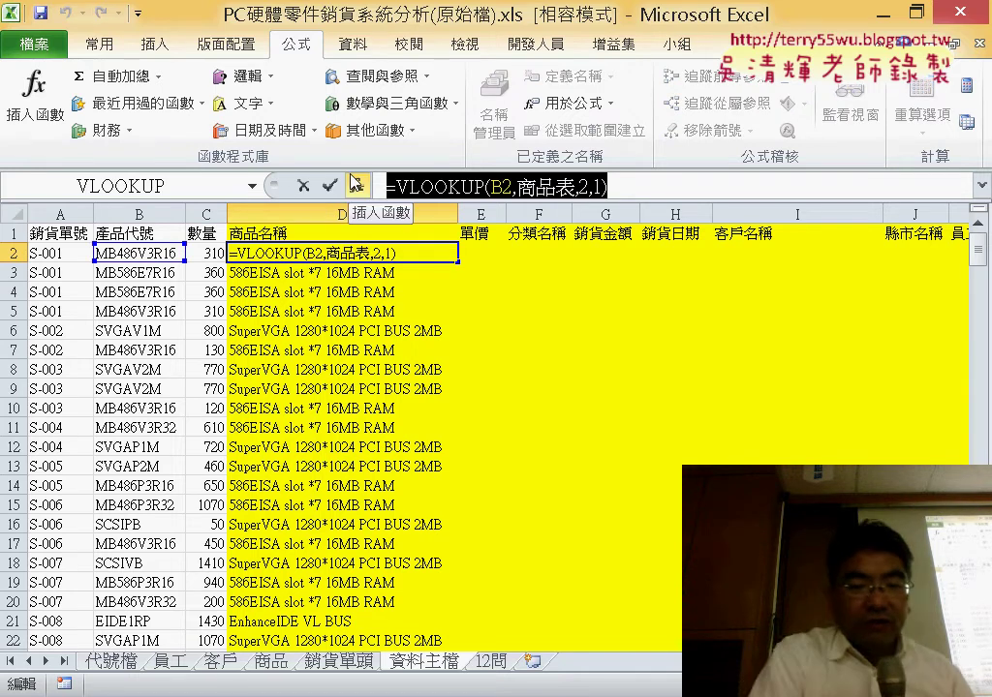
left_click(298, 196)
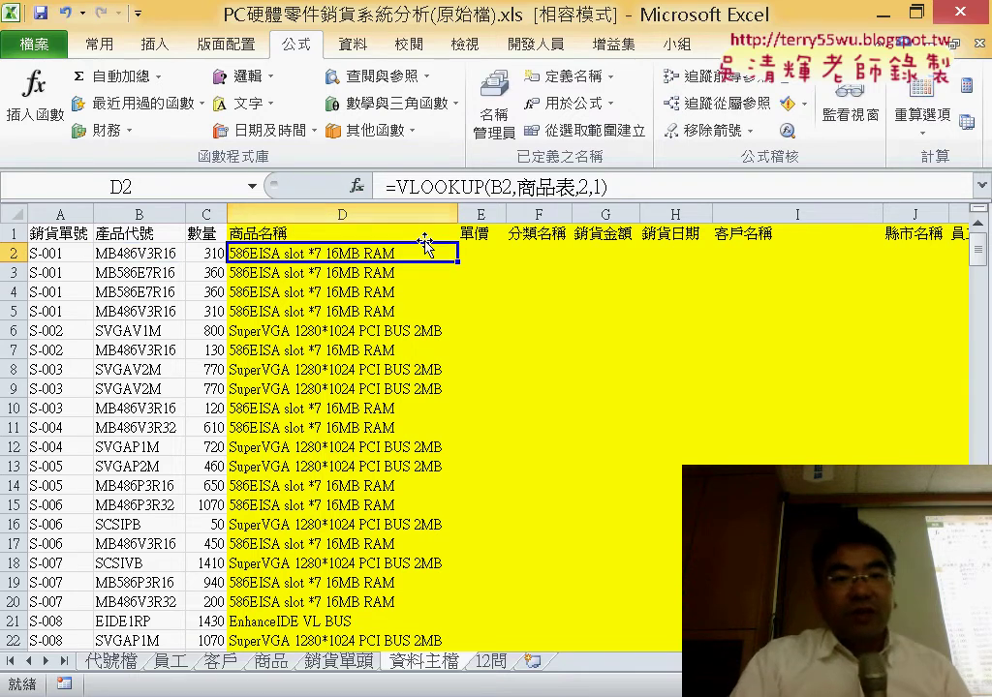
left_click(484, 250)
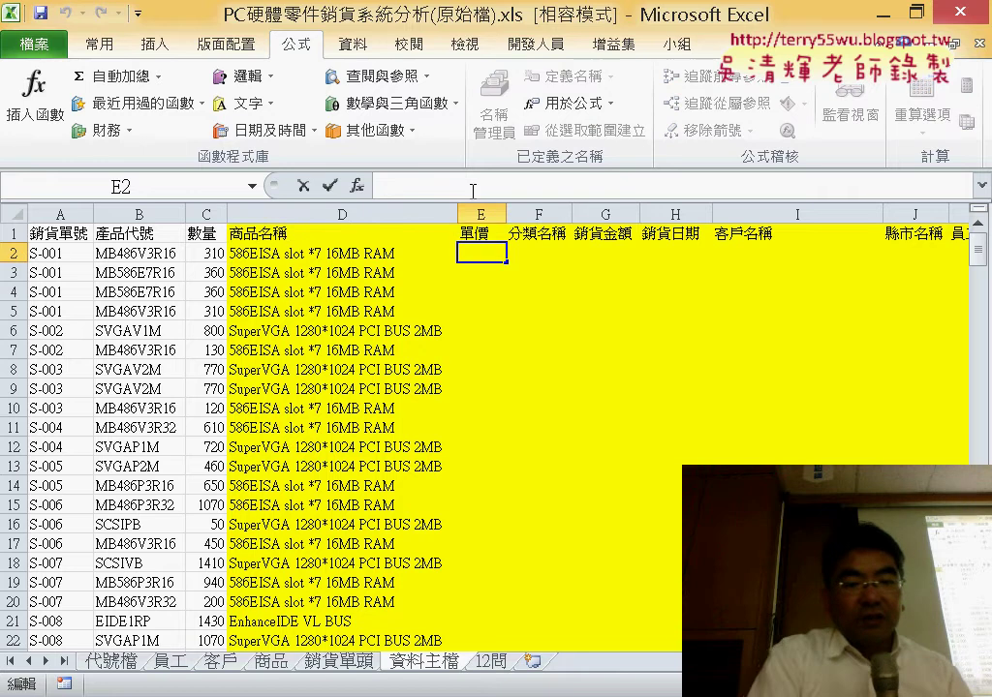
left_click(473, 191)
key("ctrl+v")
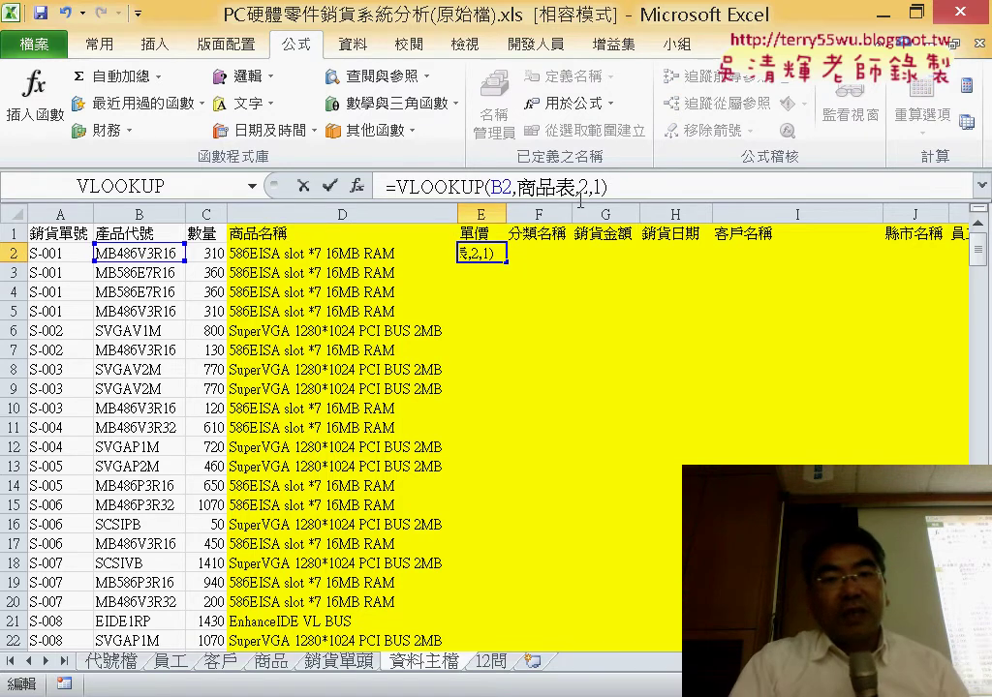
Change the E2 lookup to column index 3 with match type 0.
double_click(582, 186)
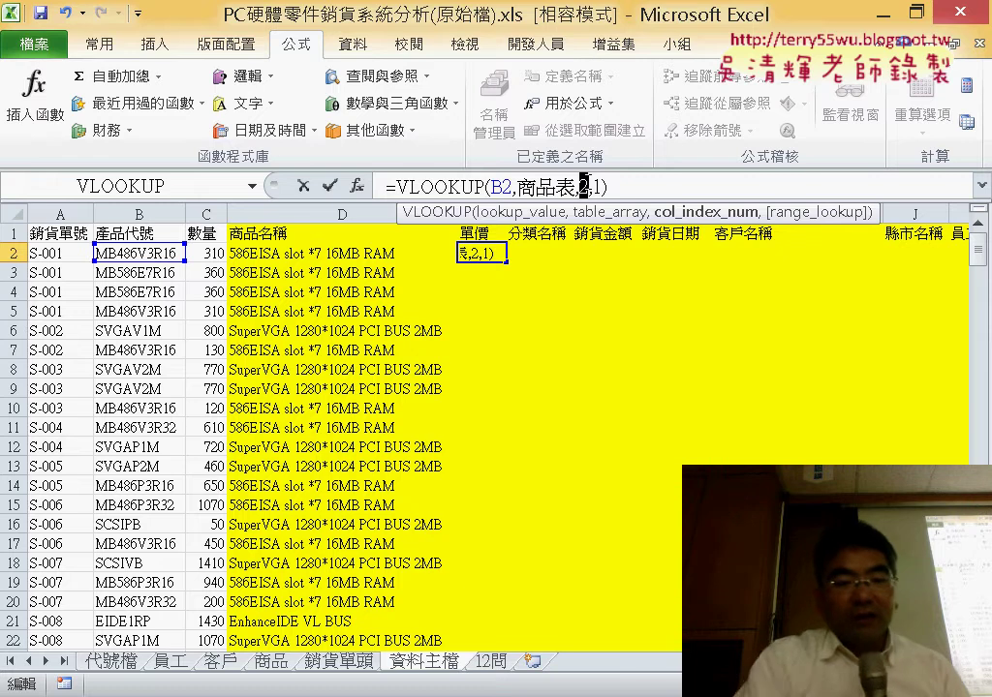
type("3")
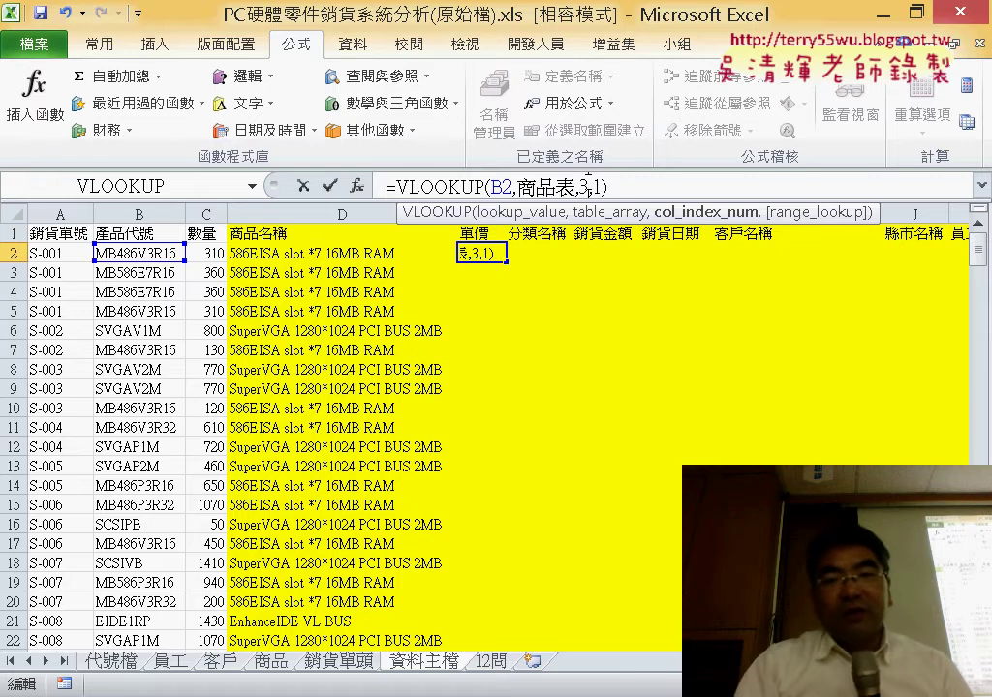
left_click(590, 187)
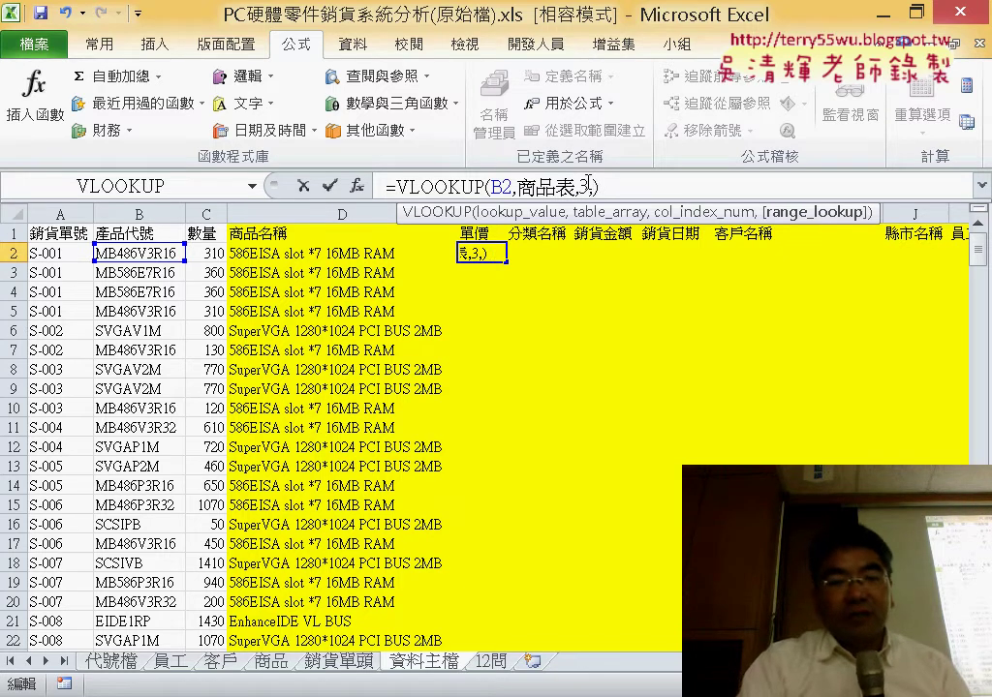
type("0")
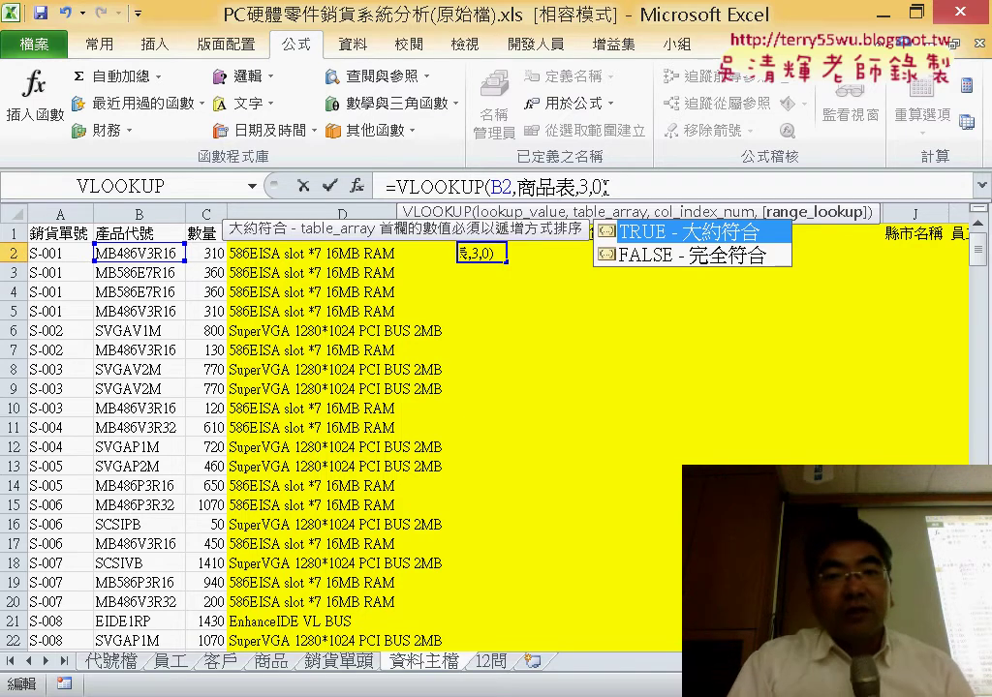
left_click(329, 190)
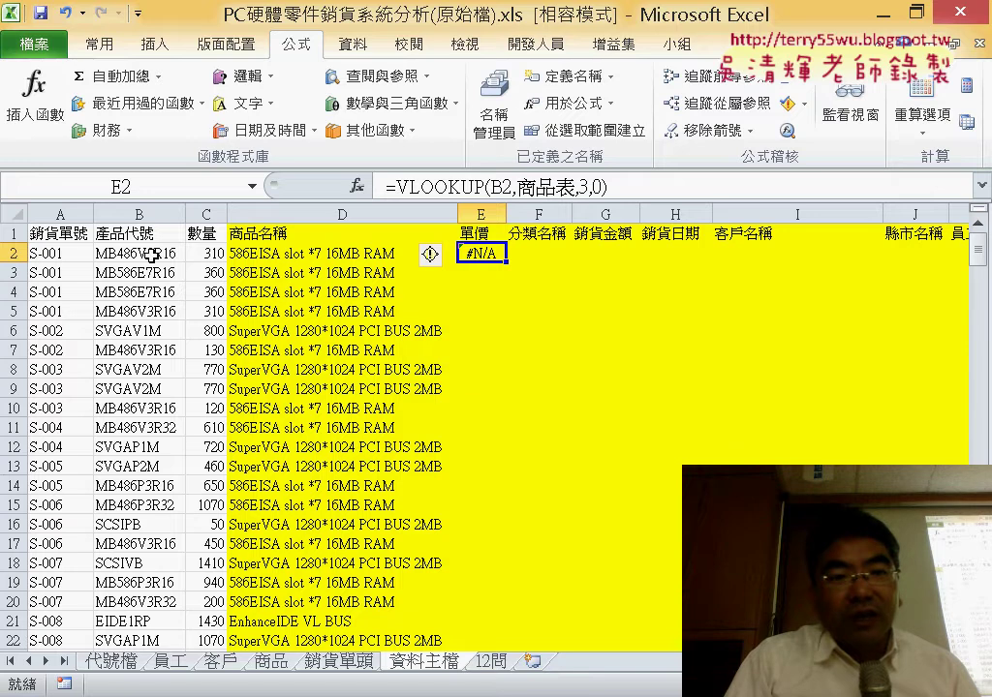
Correct the match type to 1 and fill =VLOOKUP(B2,商品表,3,1) down column E.
double_click(597, 186)
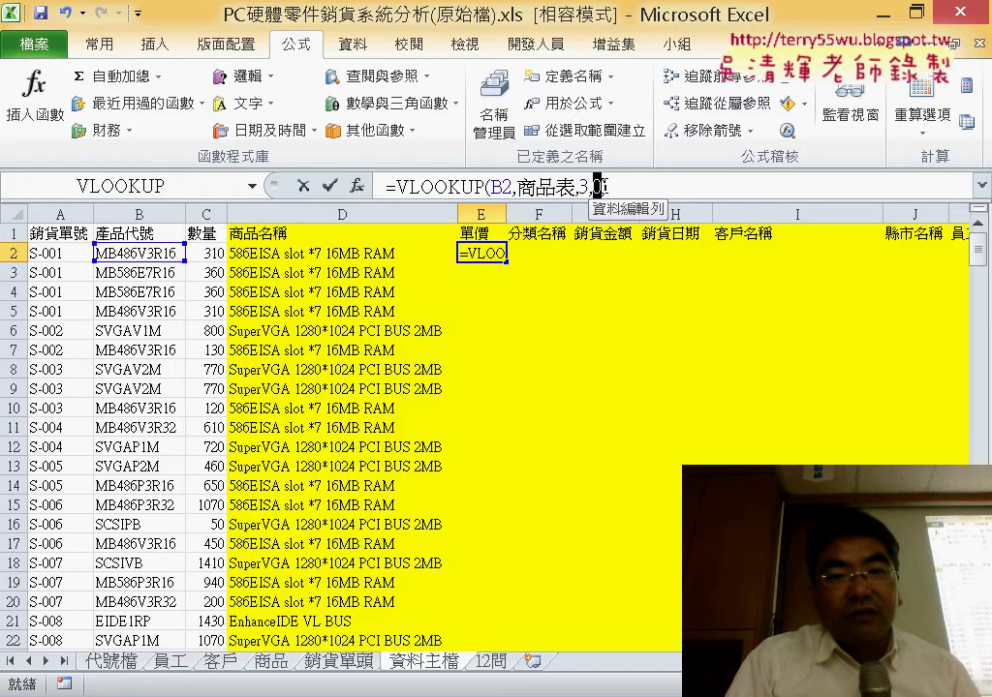
type("1")
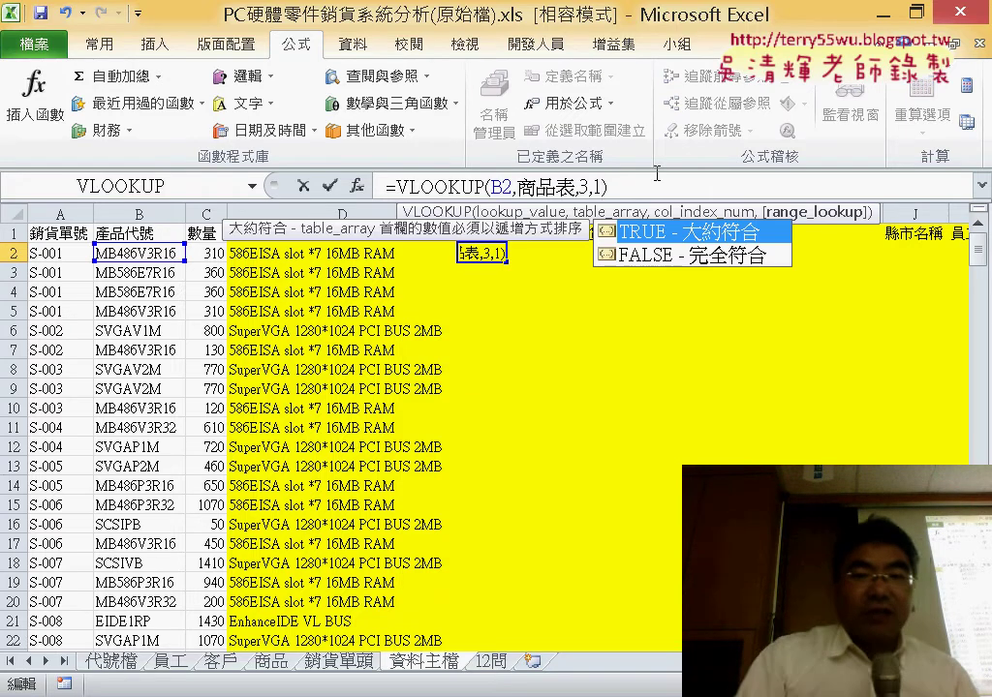
key("Return")
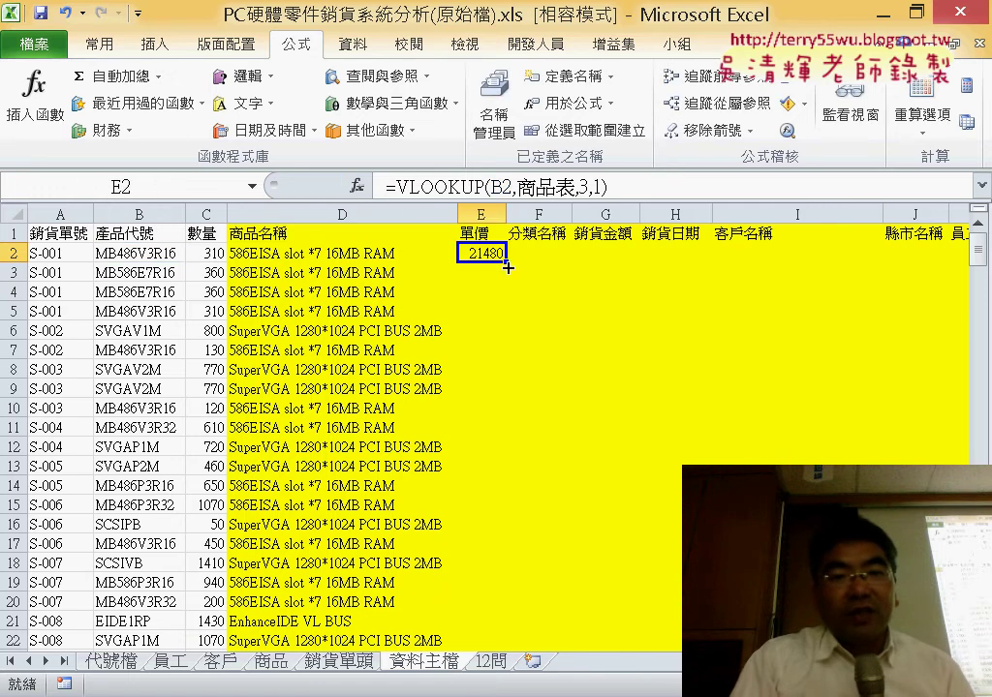
double_click(506, 266)
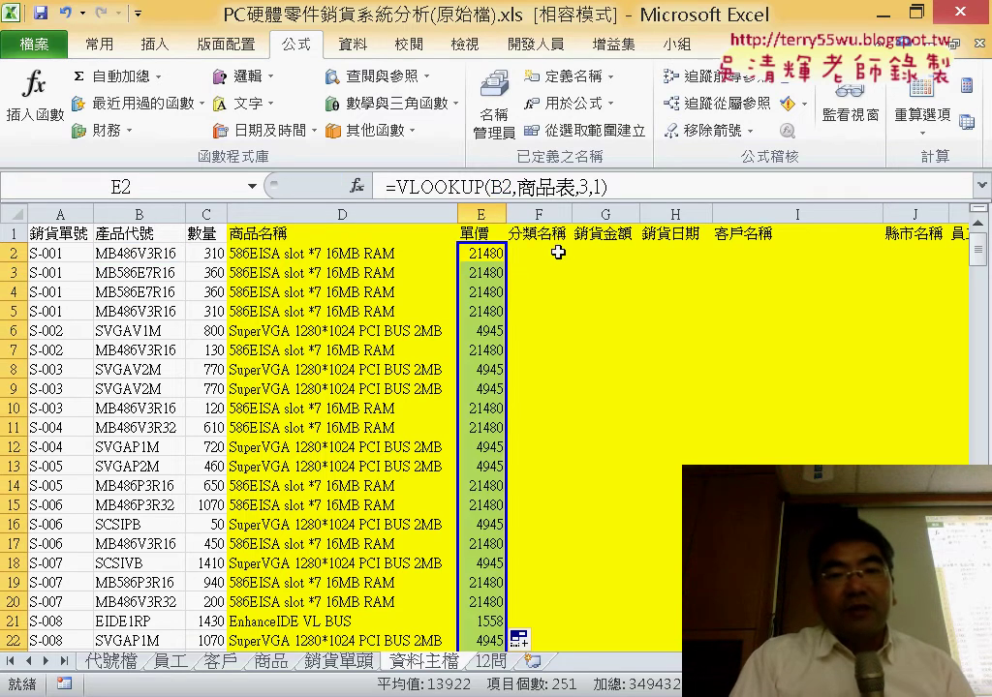
left_click(622, 189)
Copy the E2 lookup formula and paste it into F2.
left_click_drag(623, 189, 387, 186)
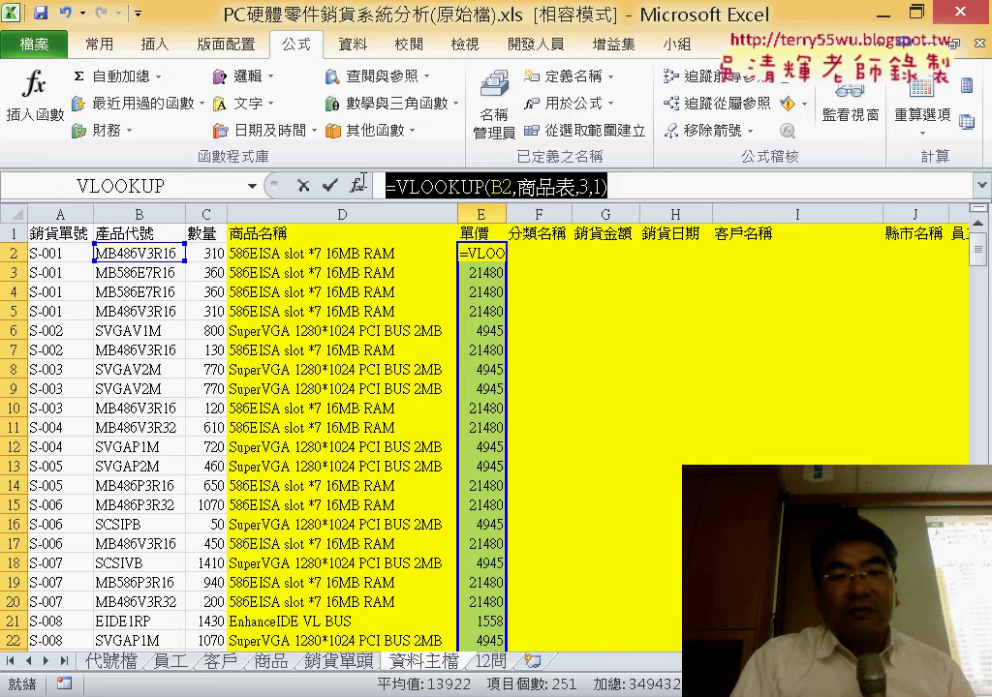
right_click(481, 184)
left_click(533, 222)
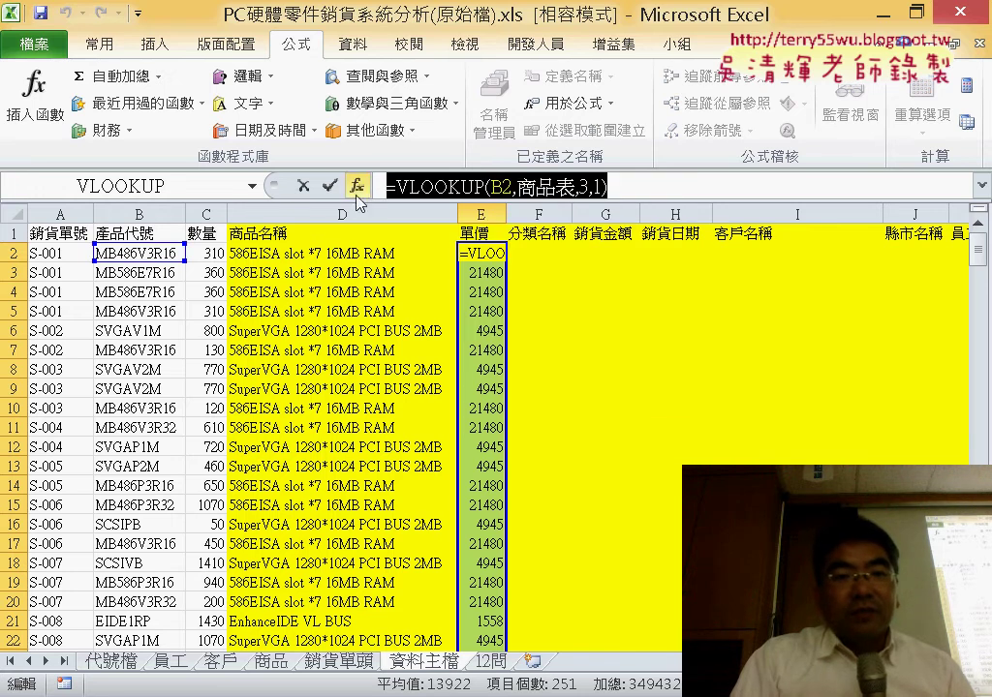
left_click(303, 185)
left_click(539, 253)
right_click(467, 186)
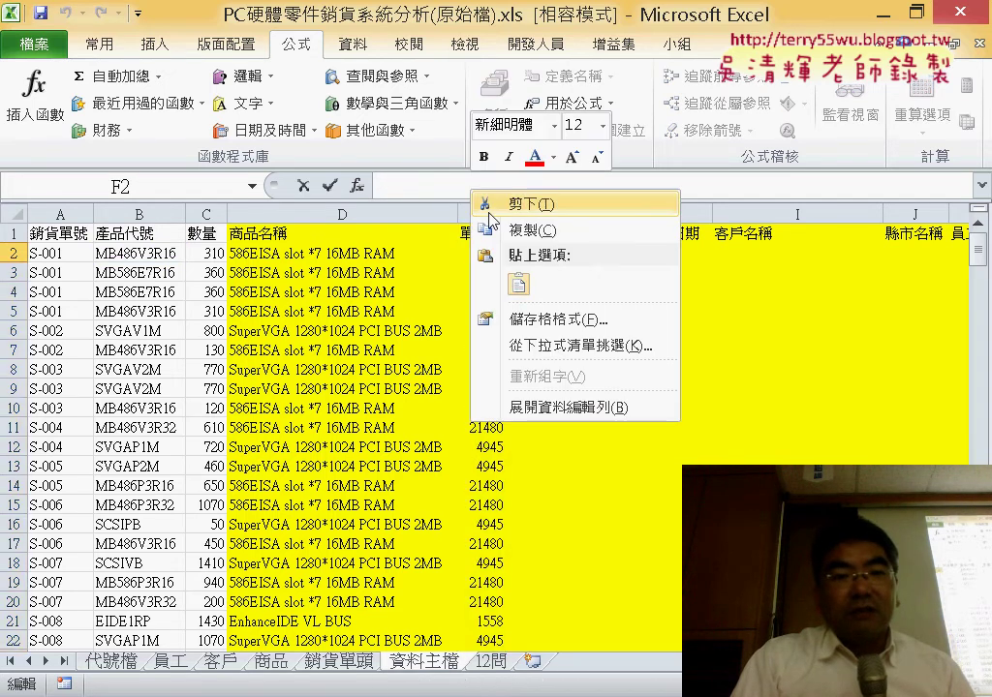
left_click(523, 288)
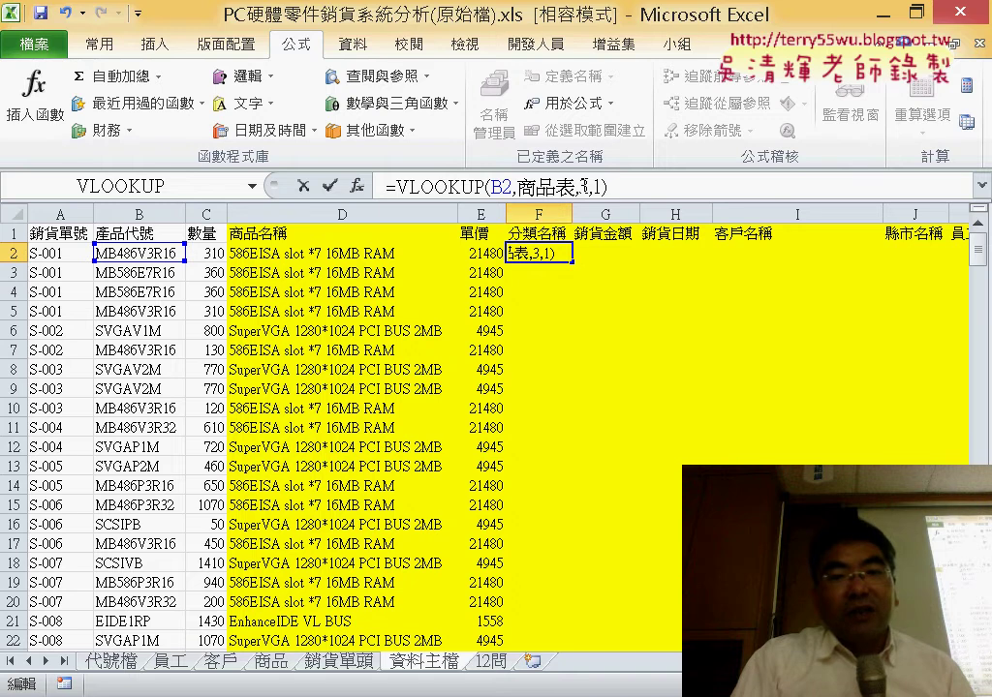
Change F2's column index to 5 and fill =VLOOKUP(B2,商品表,5,1) down column F.
double_click(584, 186)
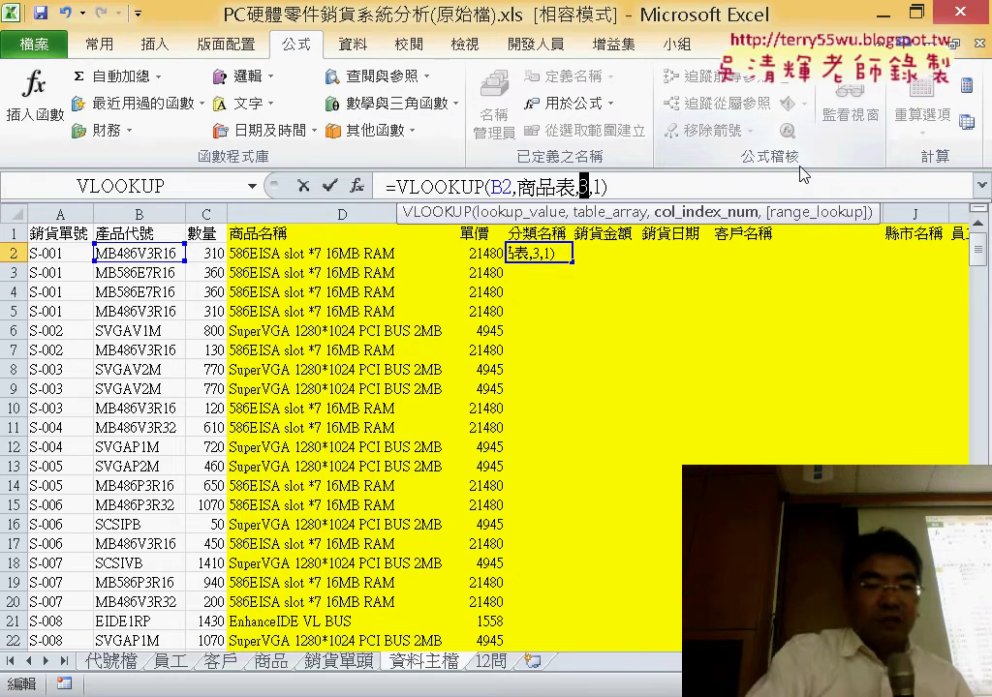
type("5")
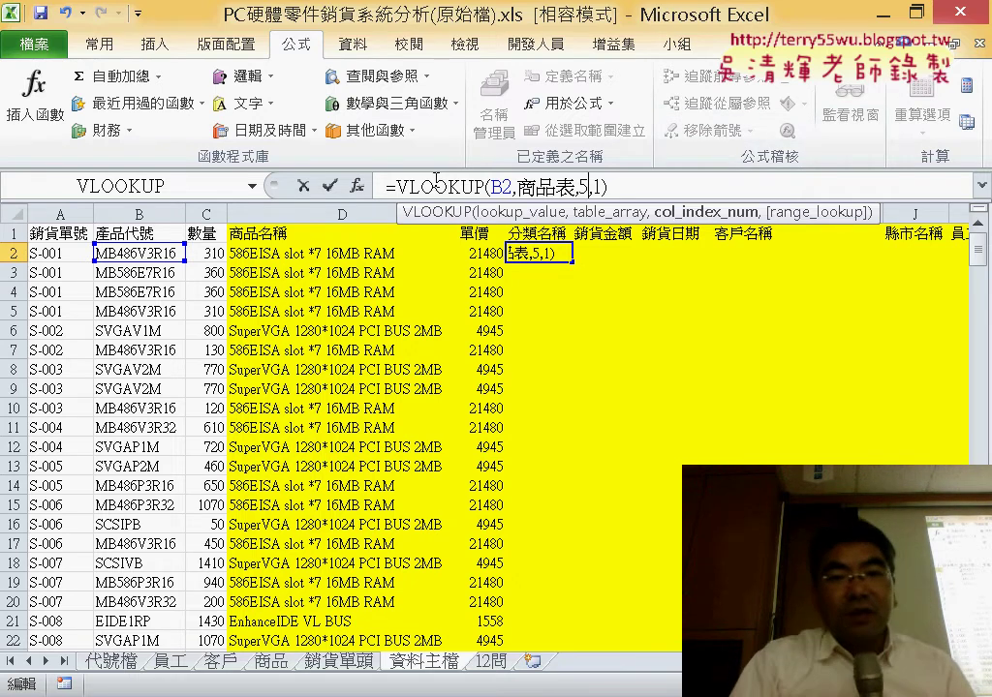
left_click(326, 185)
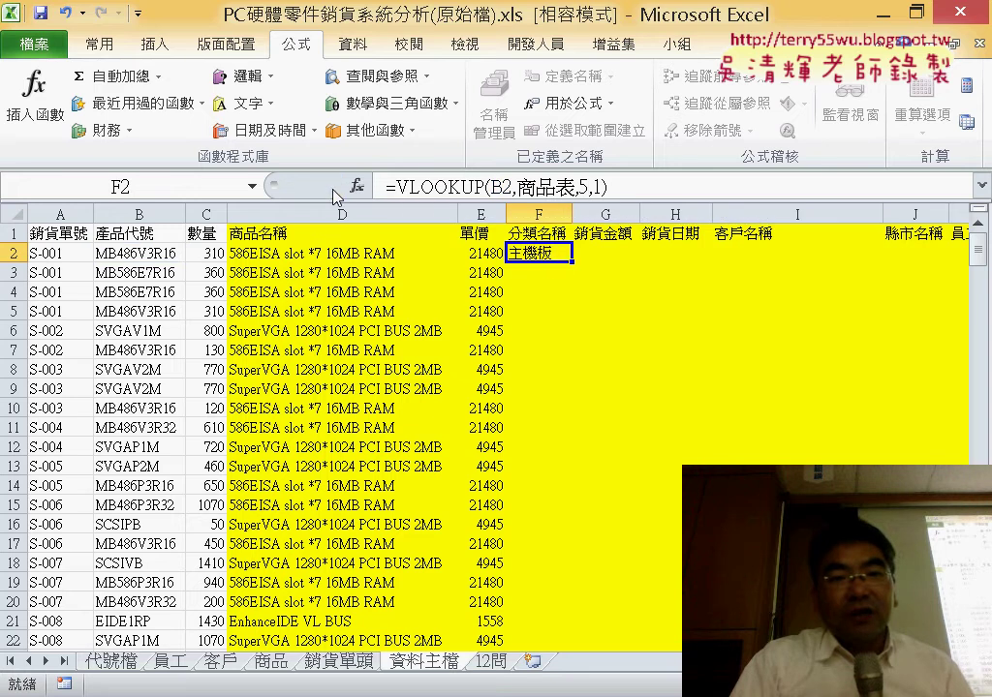
double_click(567, 261)
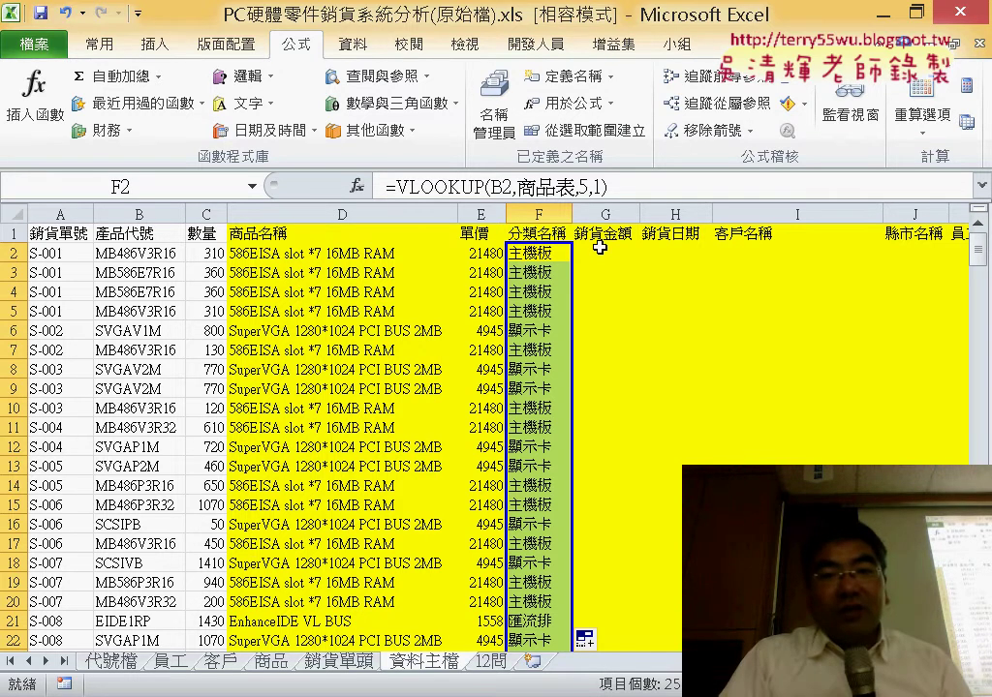
left_click(610, 250)
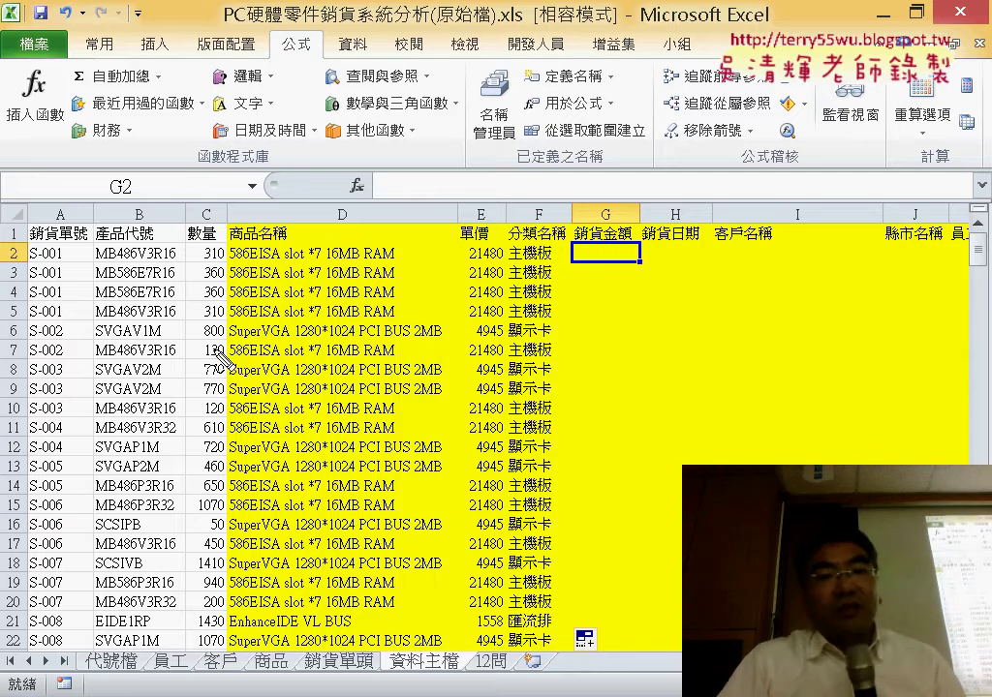
Circle the 數量 and 單價 headers as the amount's inputs, then clear the marks.
mouse_move(220, 282)
left_mouse_down()
mouse_move(174, 227)
mouse_move(225, 268)
left_mouse_up()
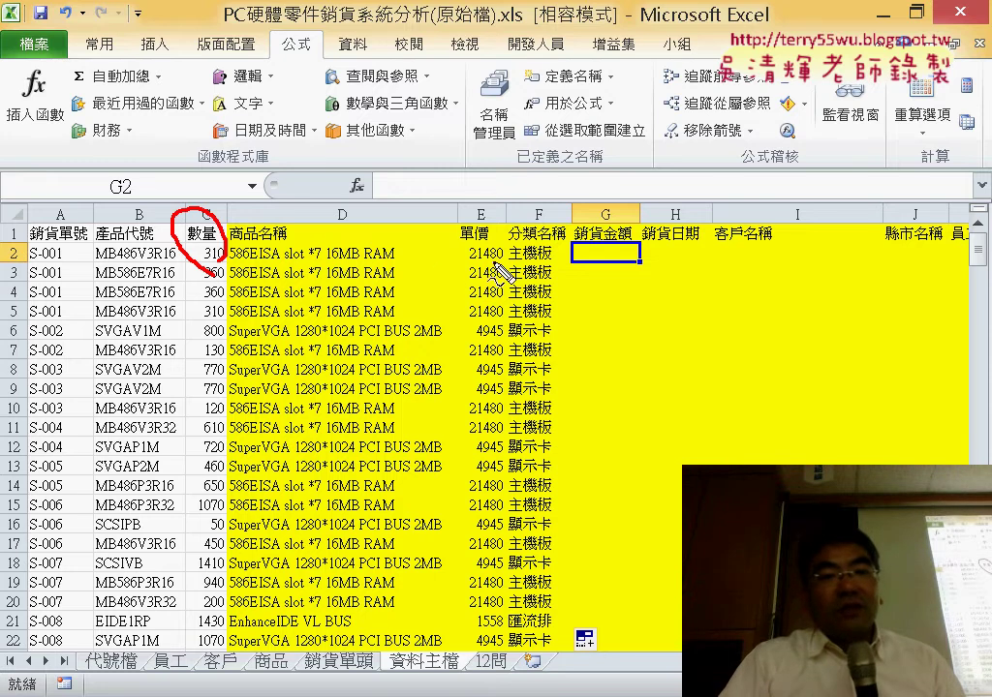
left_click_drag(498, 288, 510, 256)
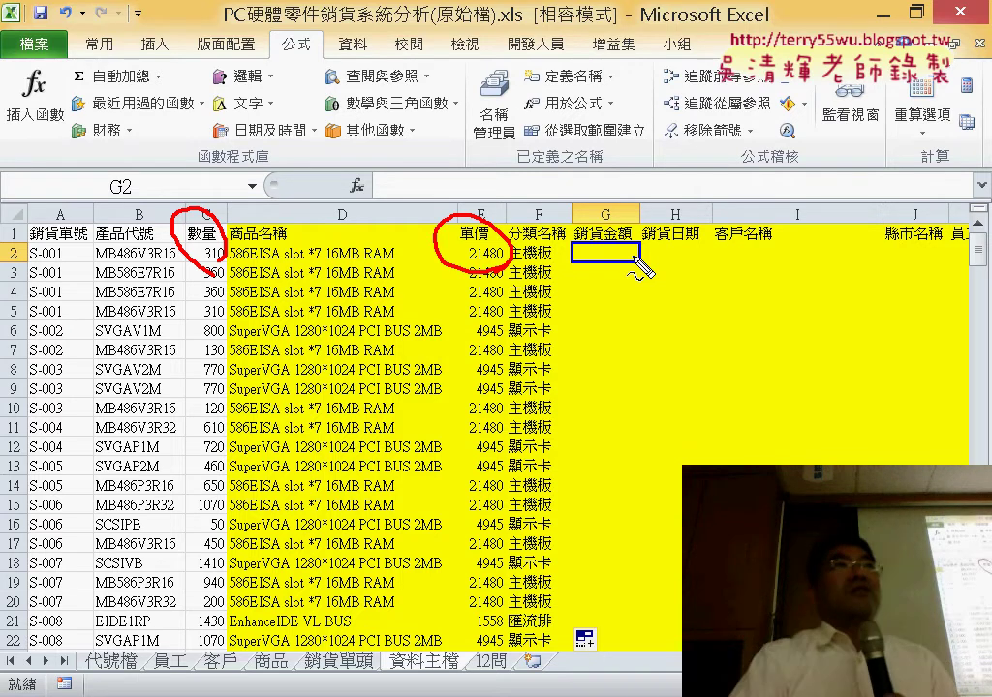
key("Escape")
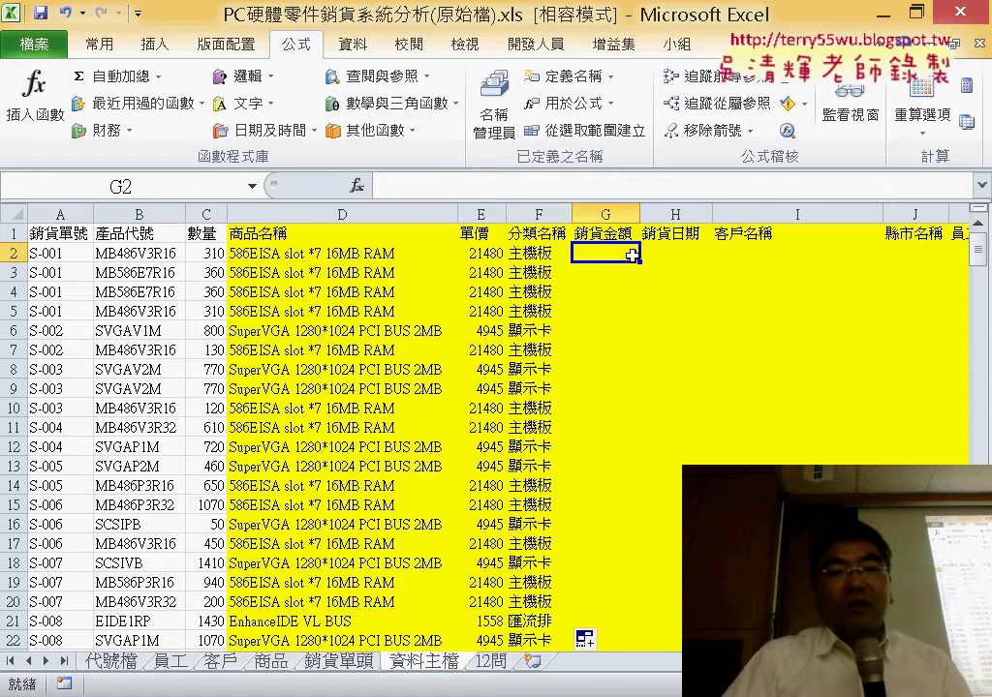
Enter =C2*E2 in G2 and fill it down column G.
left_click(417, 179)
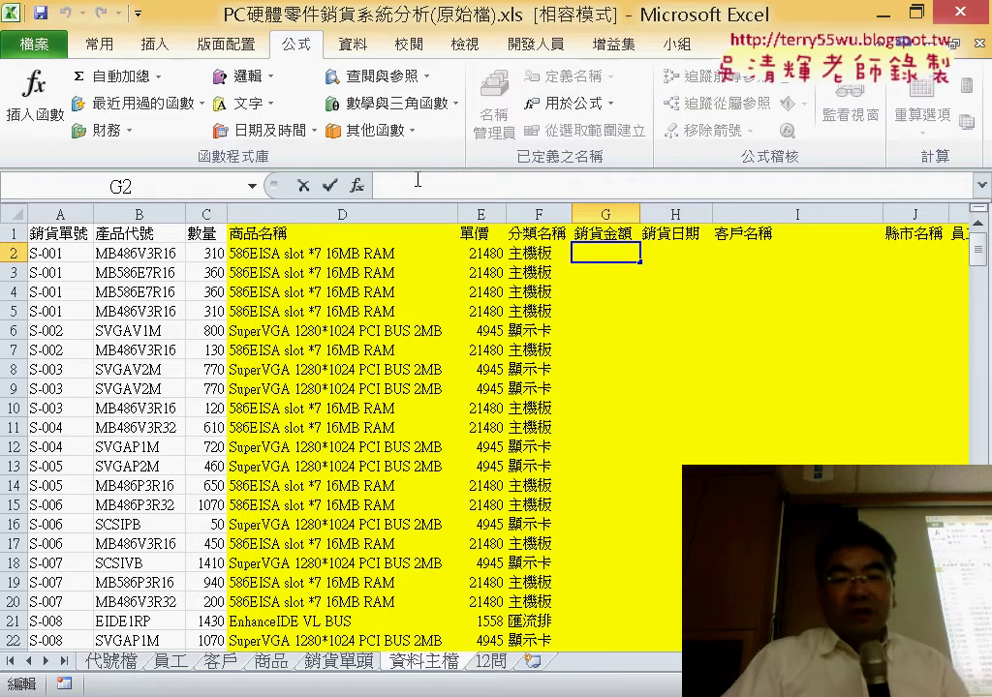
type("=")
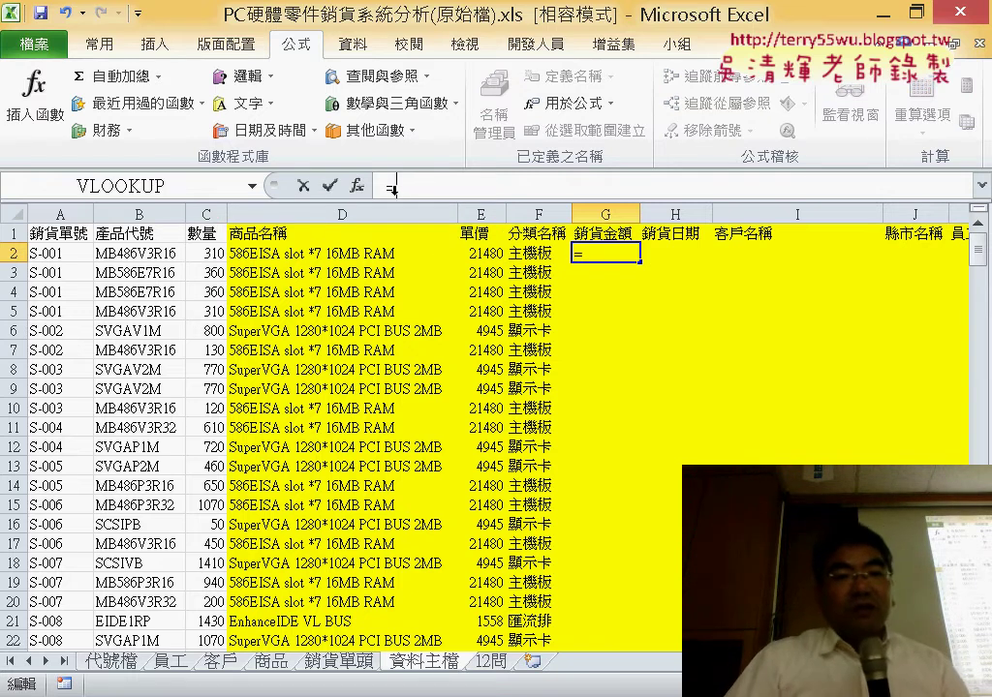
left_click(202, 252)
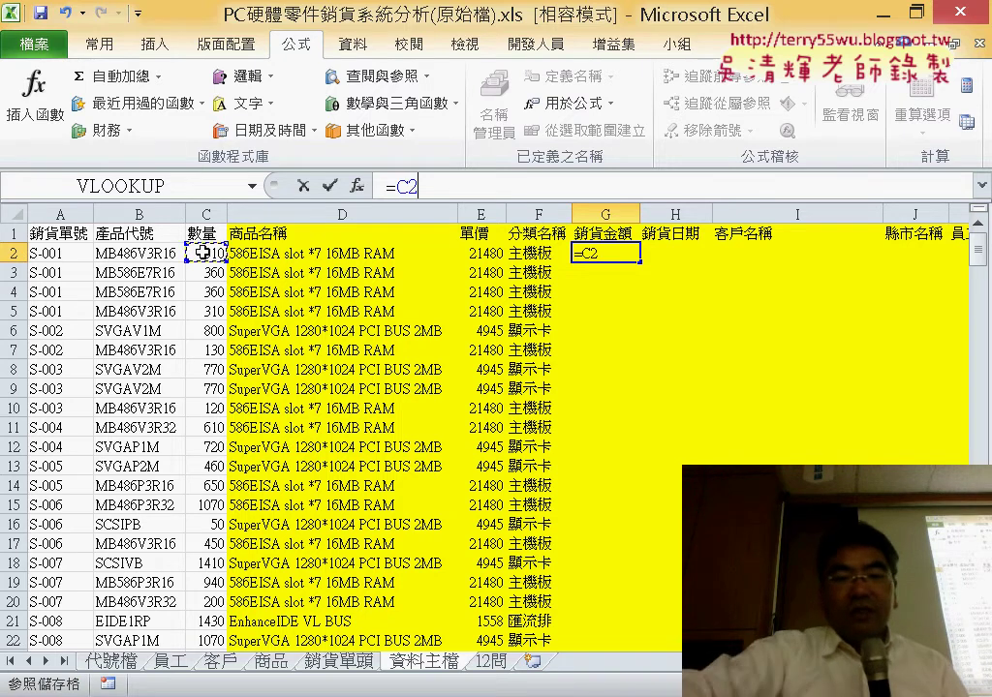
type("*")
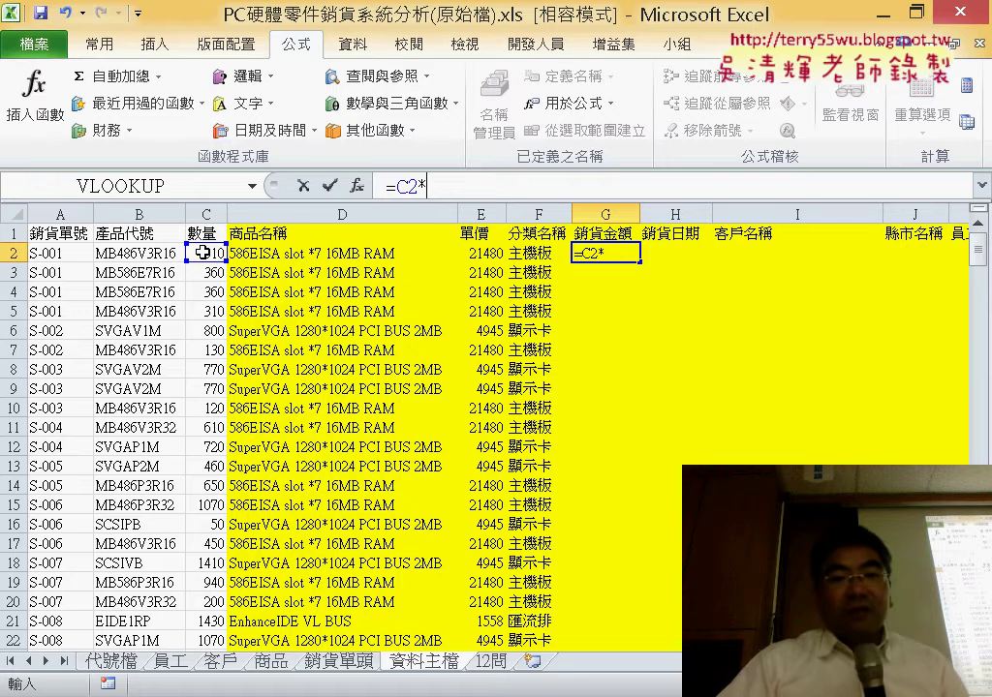
left_click(488, 251)
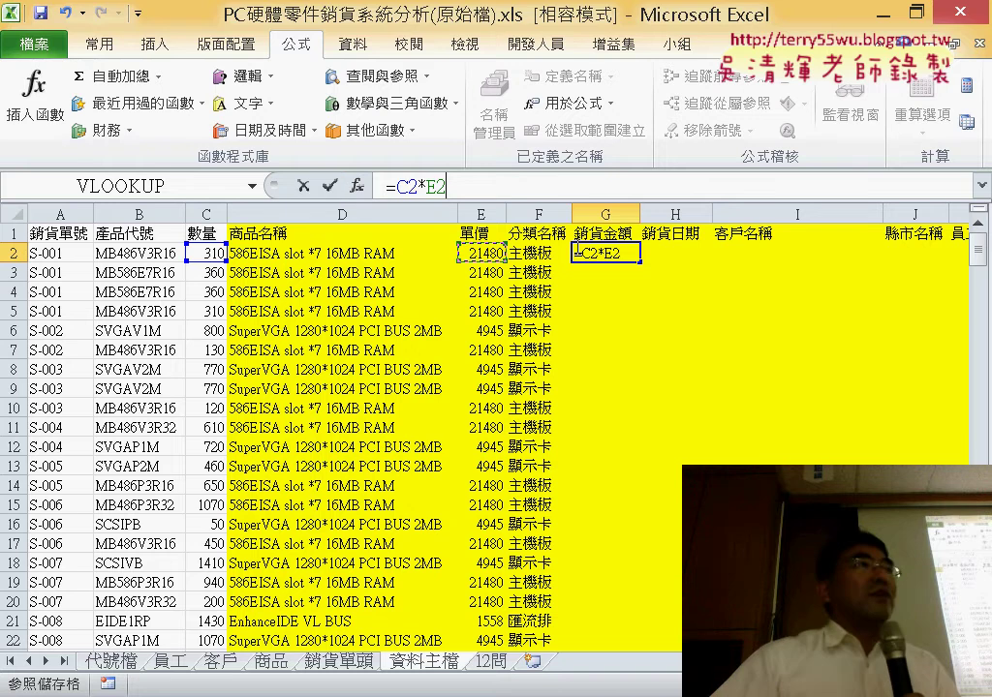
left_click(330, 185)
double_click(638, 260)
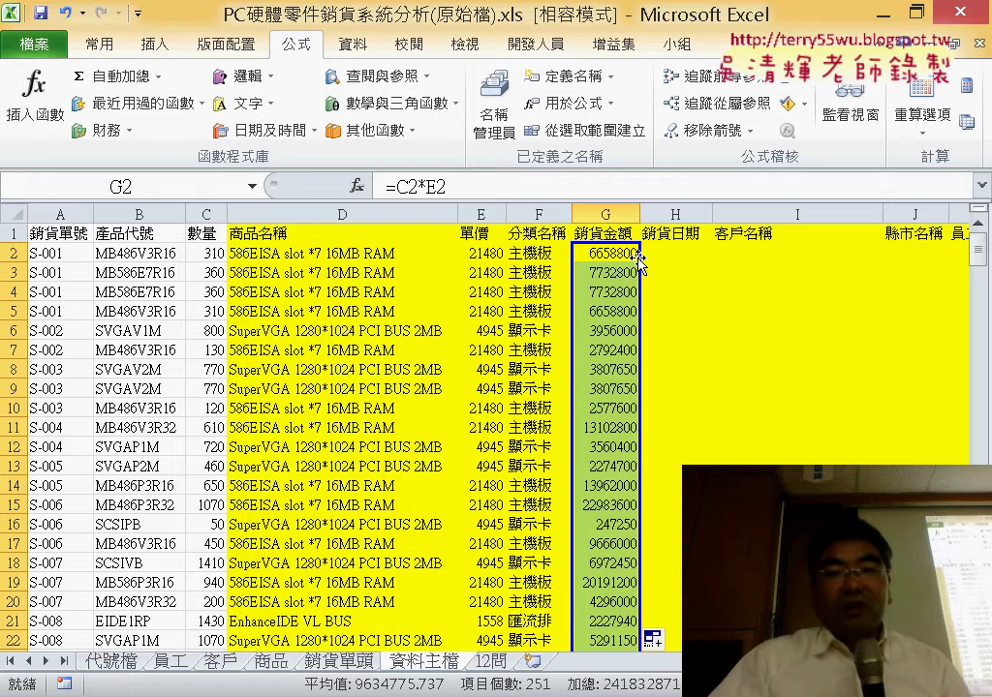
left_click(693, 252)
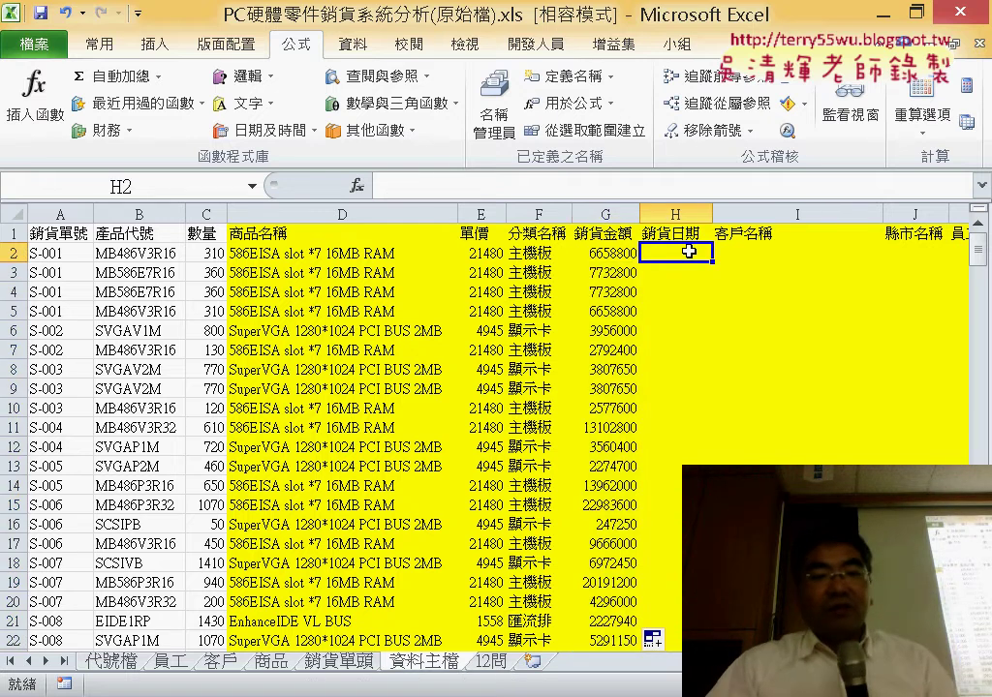
Compare the 銷貨日期 and 銷貨單號 columns between the 銷貨單頭 and 資料主檔 sheets.
left_click(346, 663)
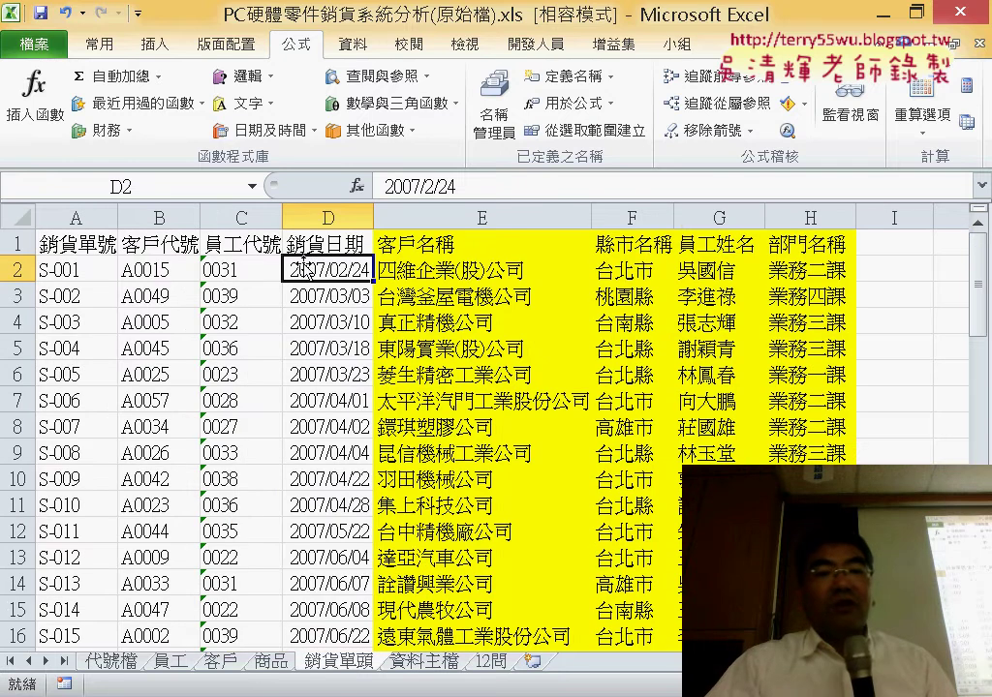
left_click(330, 217)
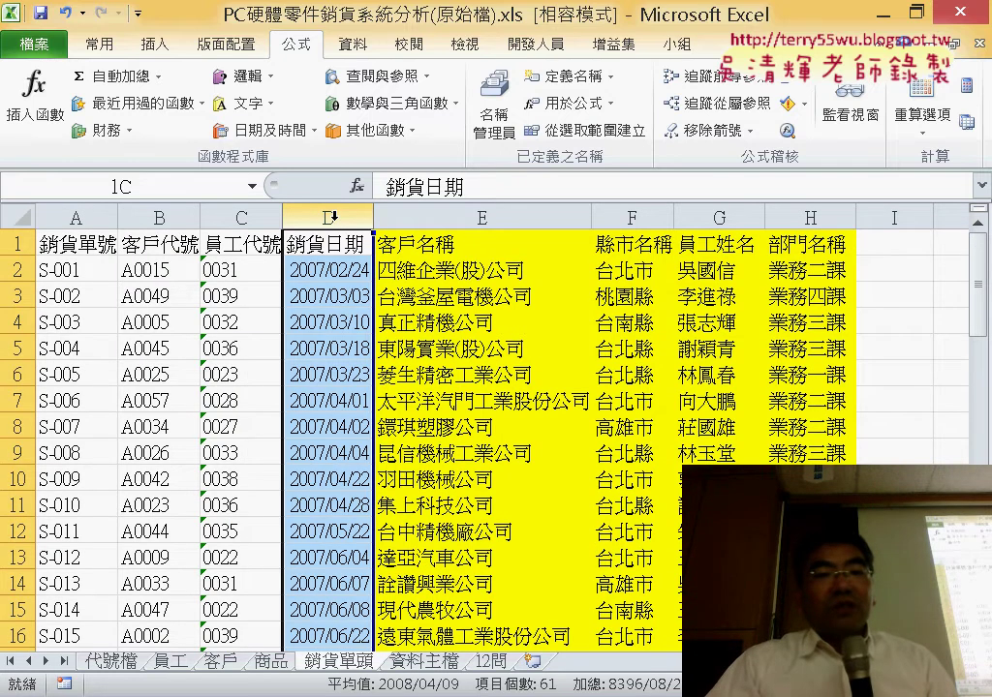
left_click(437, 662)
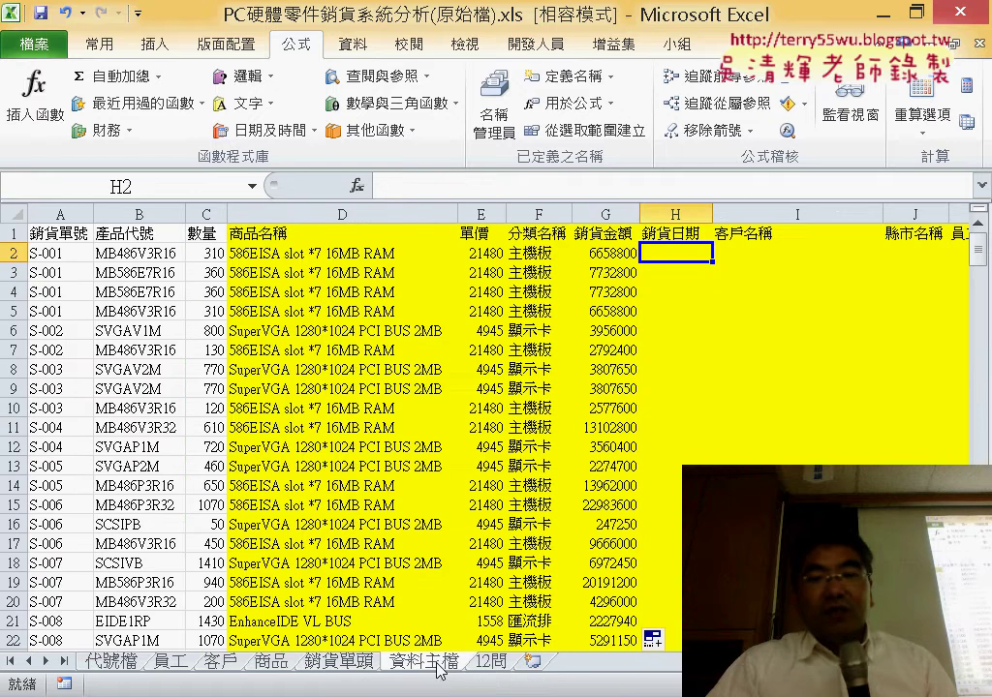
left_click(672, 213)
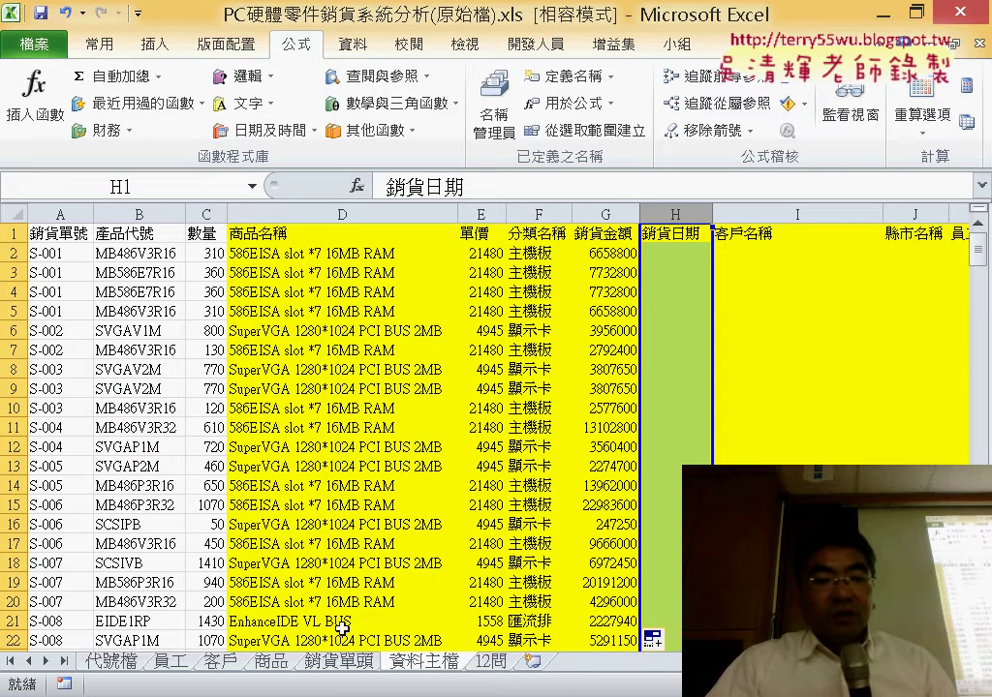
left_click(341, 663)
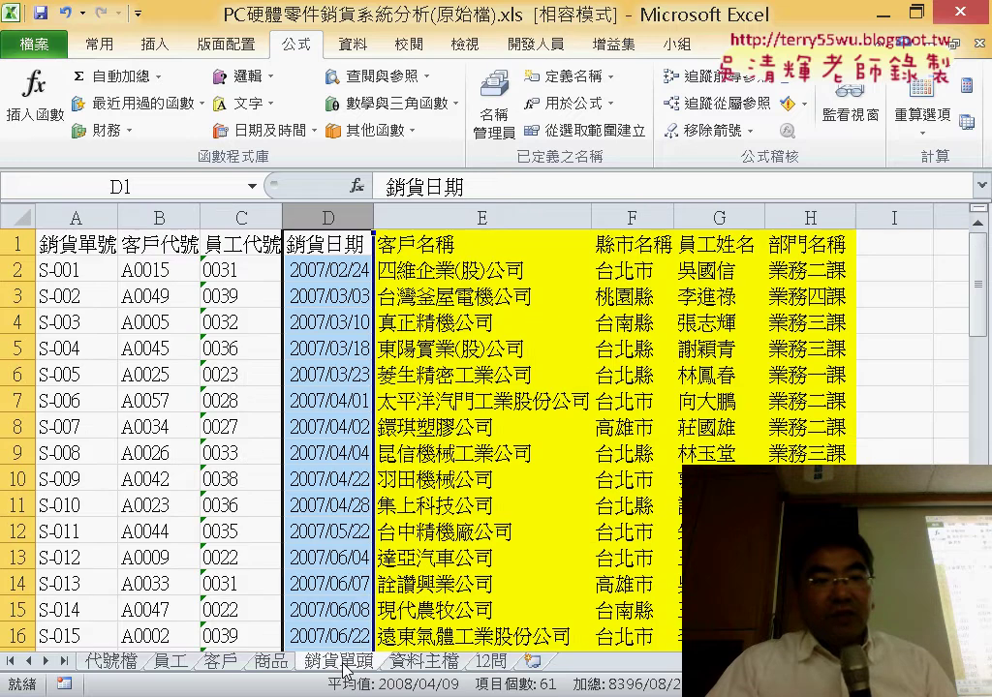
left_click(89, 217)
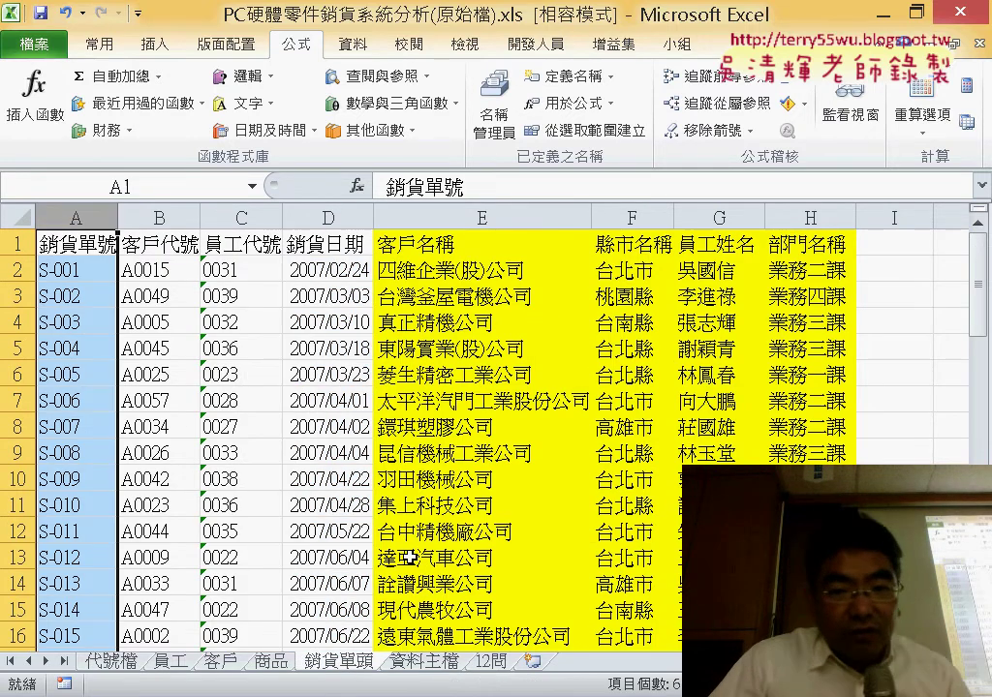
left_click(426, 665)
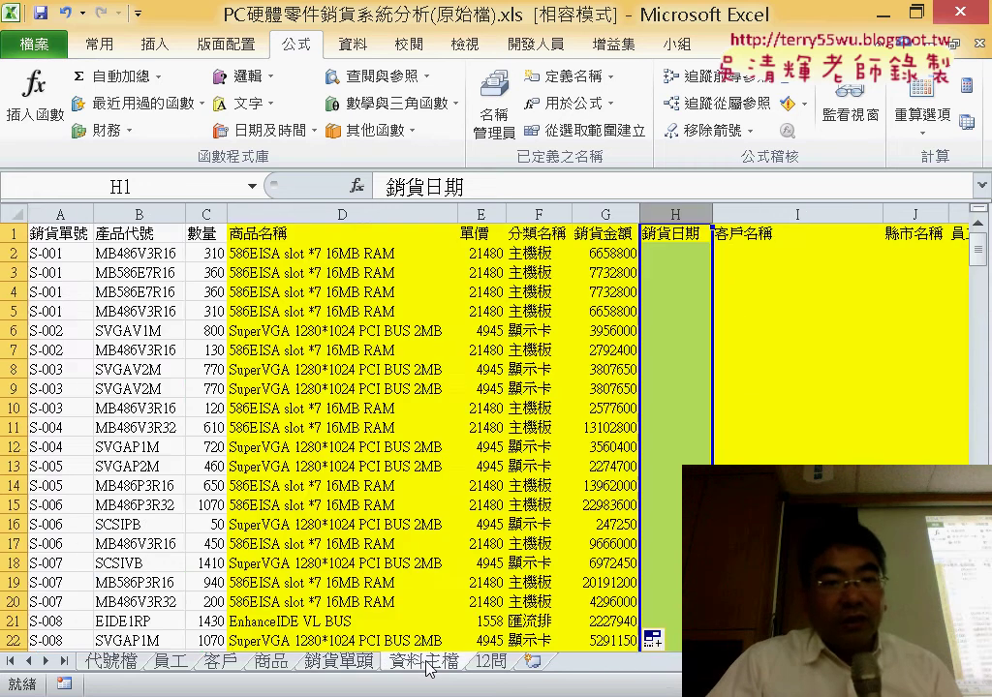
left_click(71, 212)
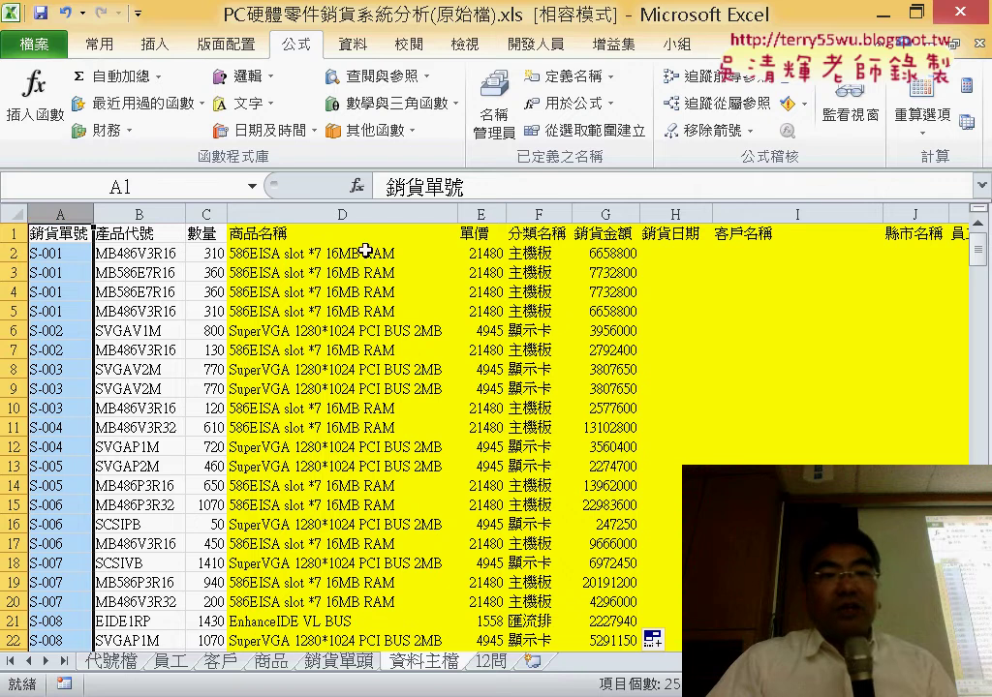
left_click(703, 257)
left_click(74, 260)
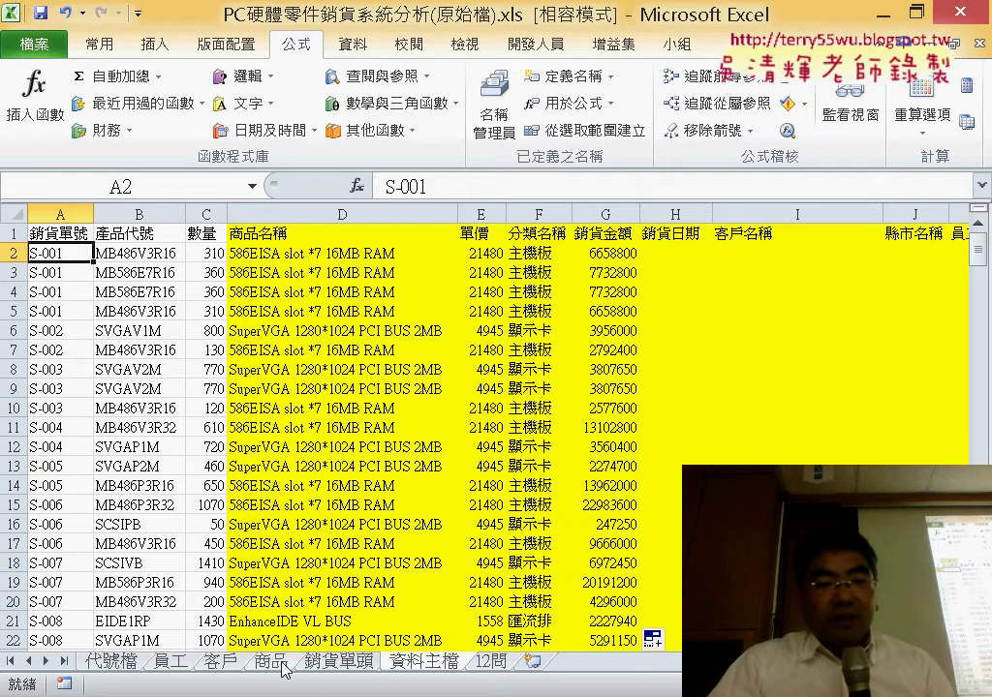
left_click(349, 666)
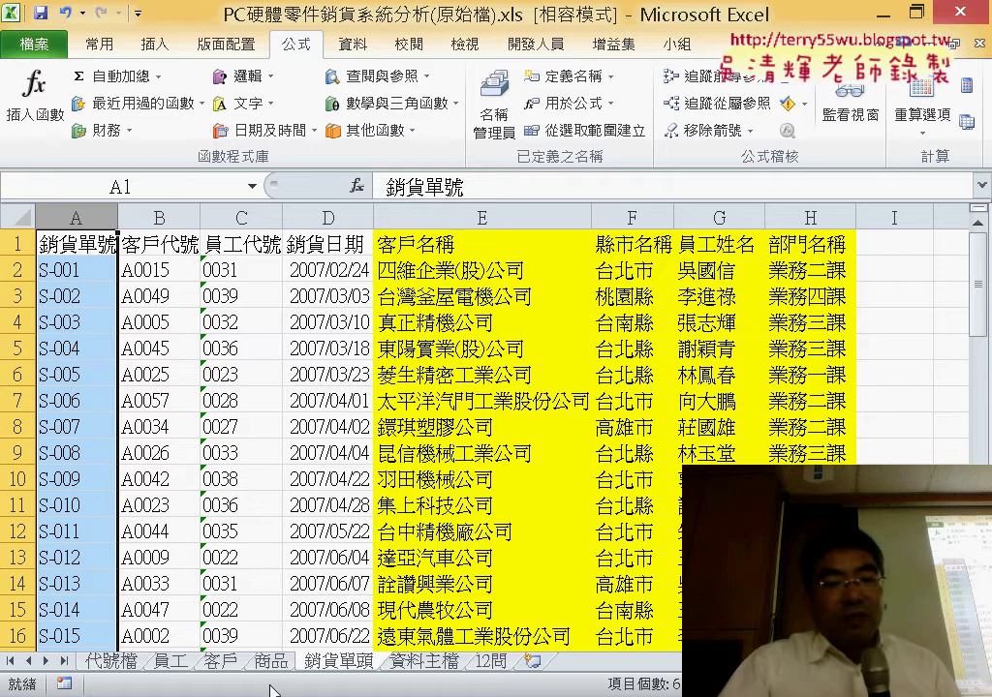
double_click(341, 667)
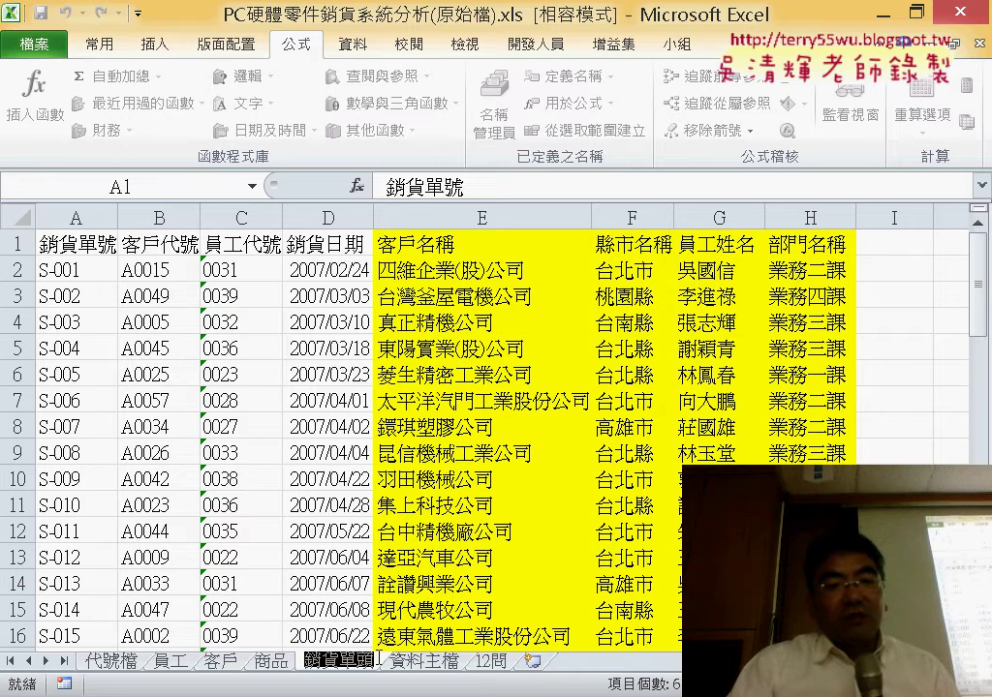
Select the order-header data from A2 through column H to the last row.
left_click(60, 269)
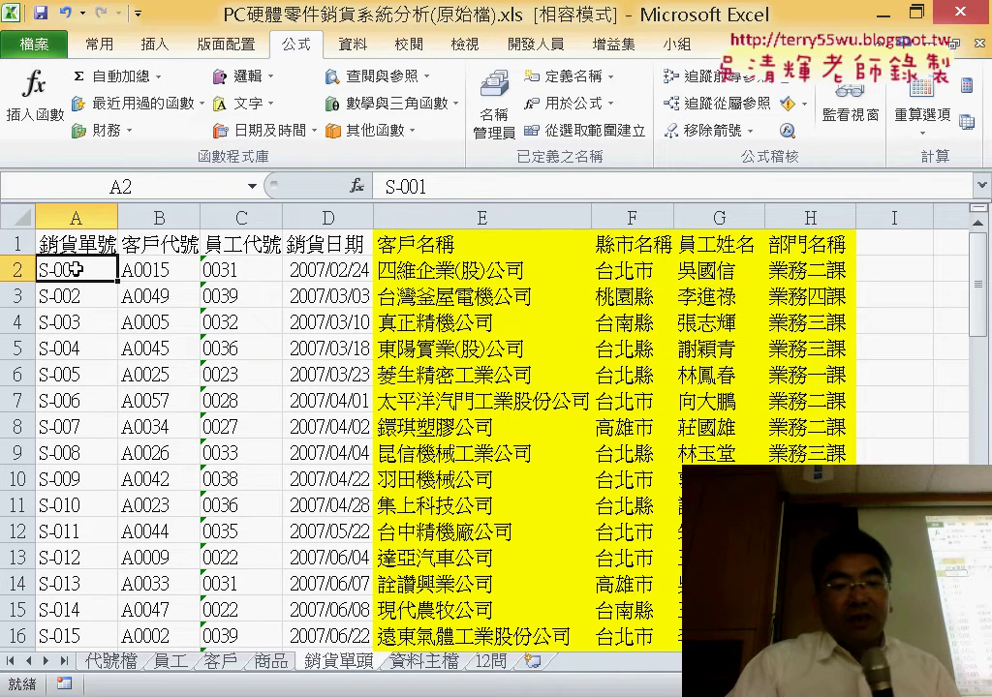
key("ctrl+shift+Right")
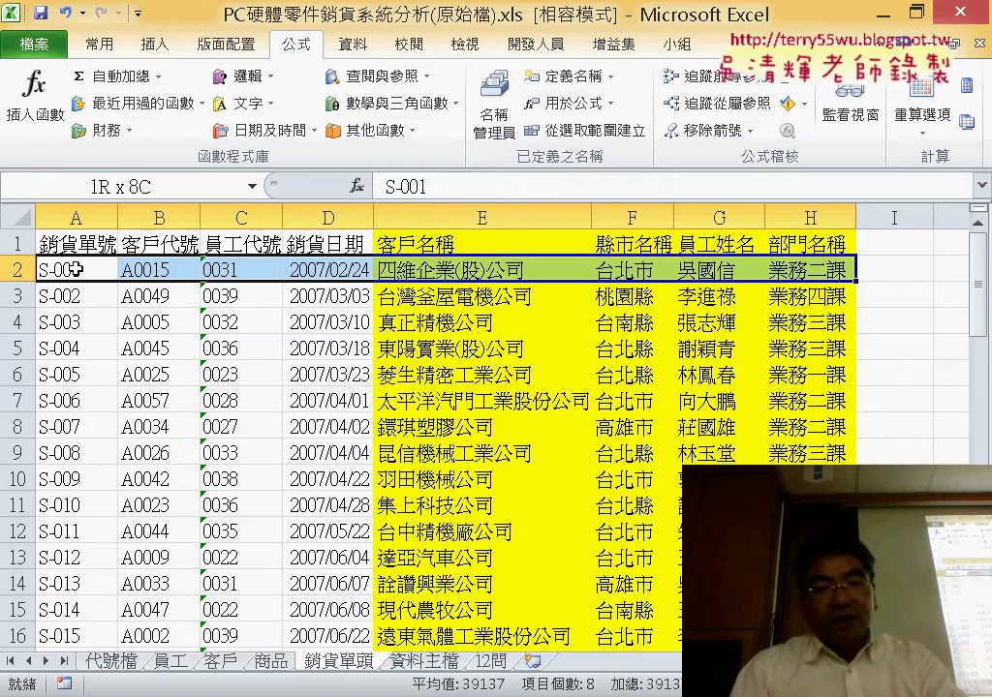
key("ctrl+shift+Down")
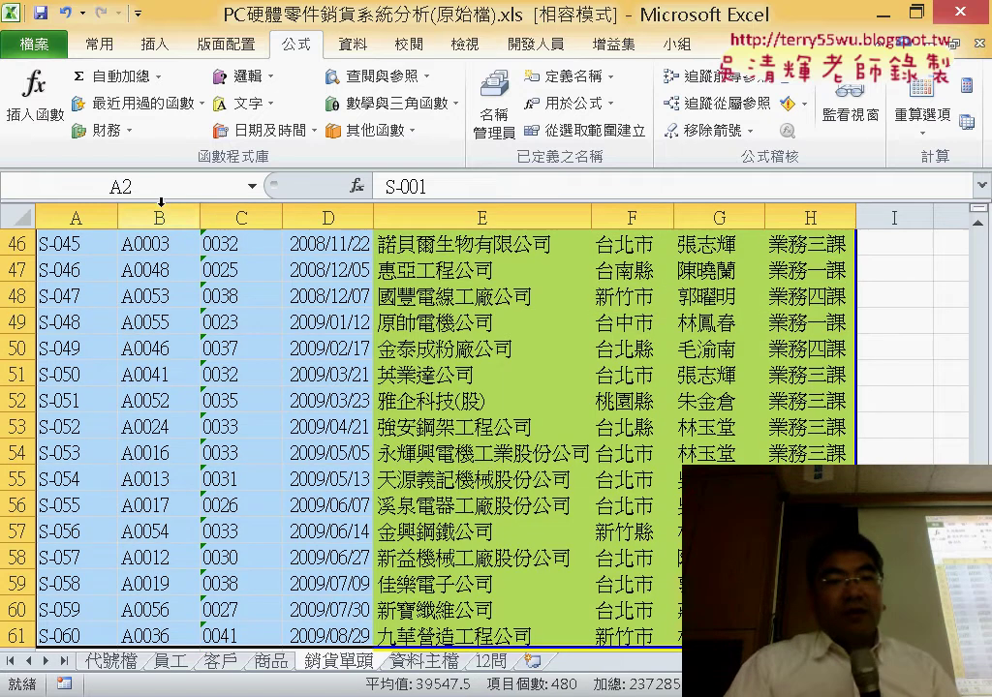
Define the selection as 銷貨單頭表 in the Name Box, after cancelling a mistyped first attempt.
left_click(114, 184)
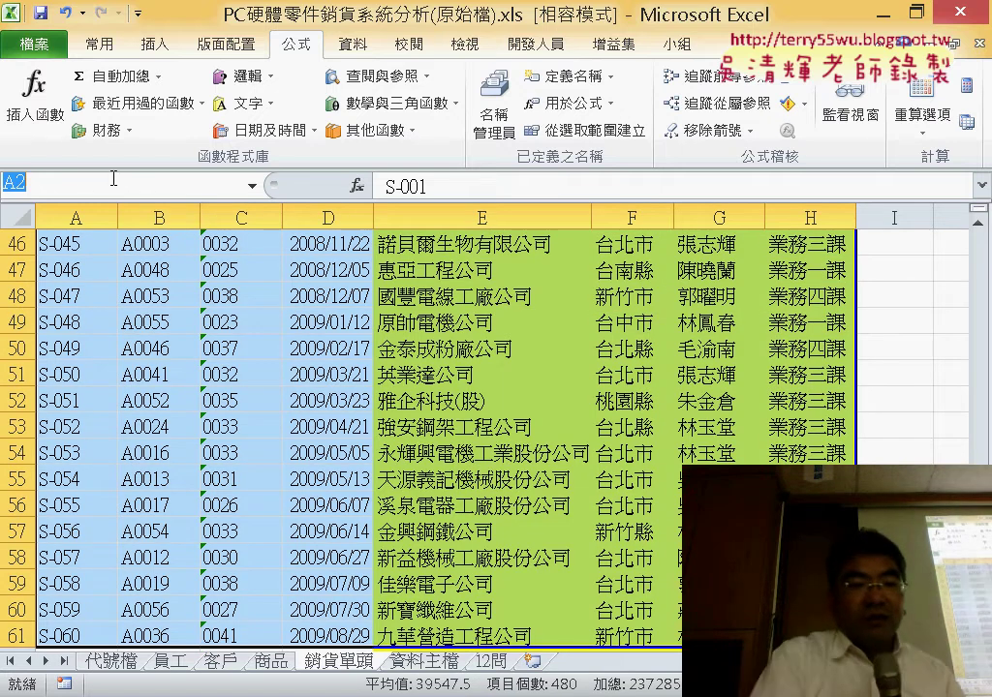
type("銷貨單頭")
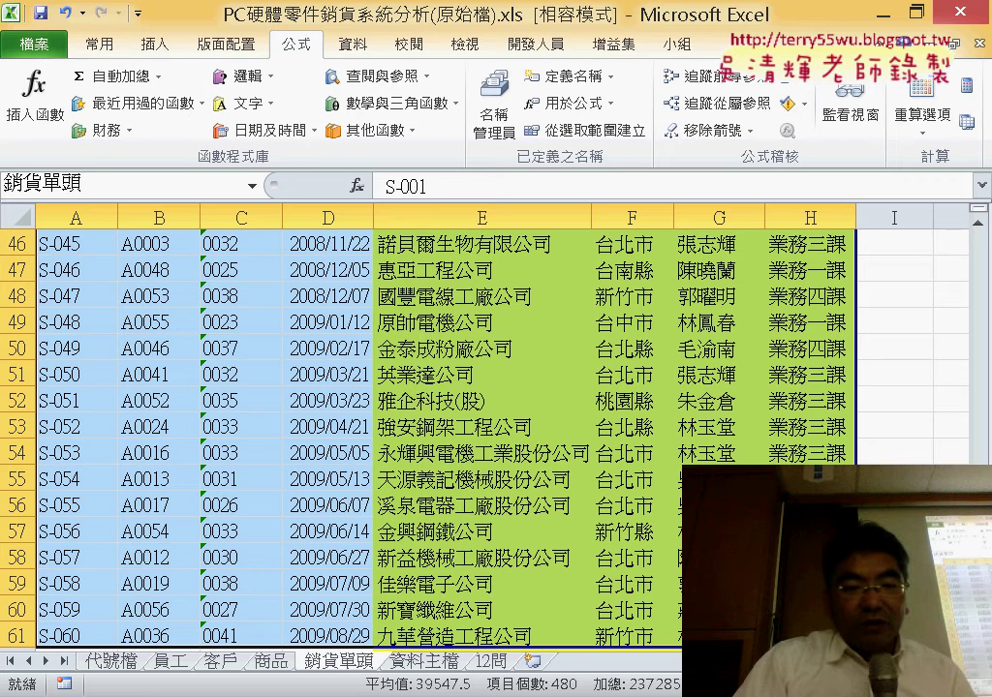
key("Return")
type("ㄅ")
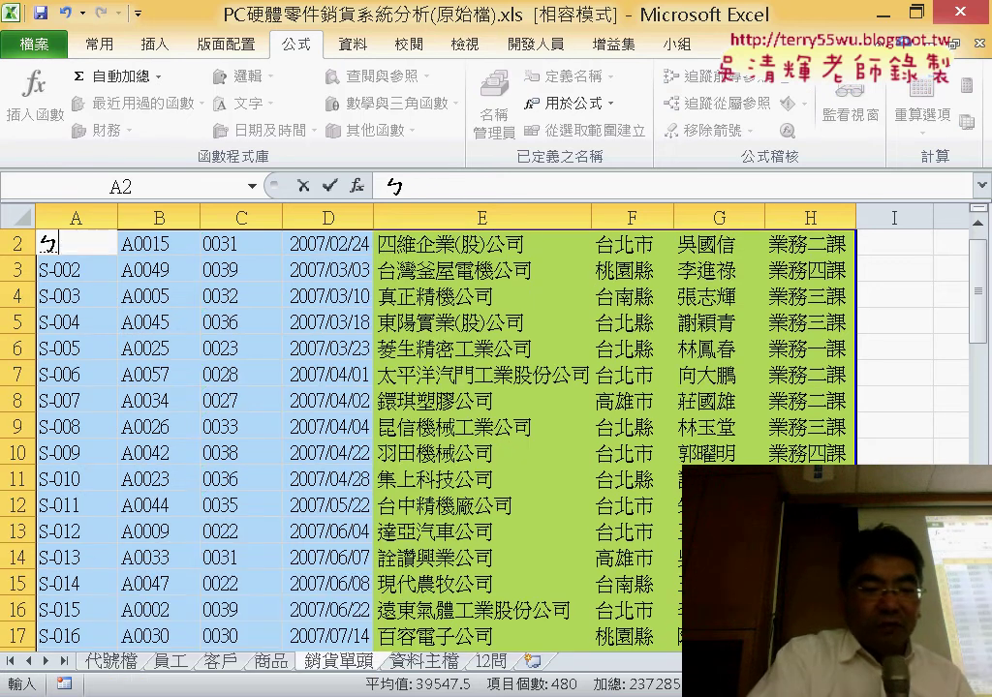
type("ㄧㄠ3")
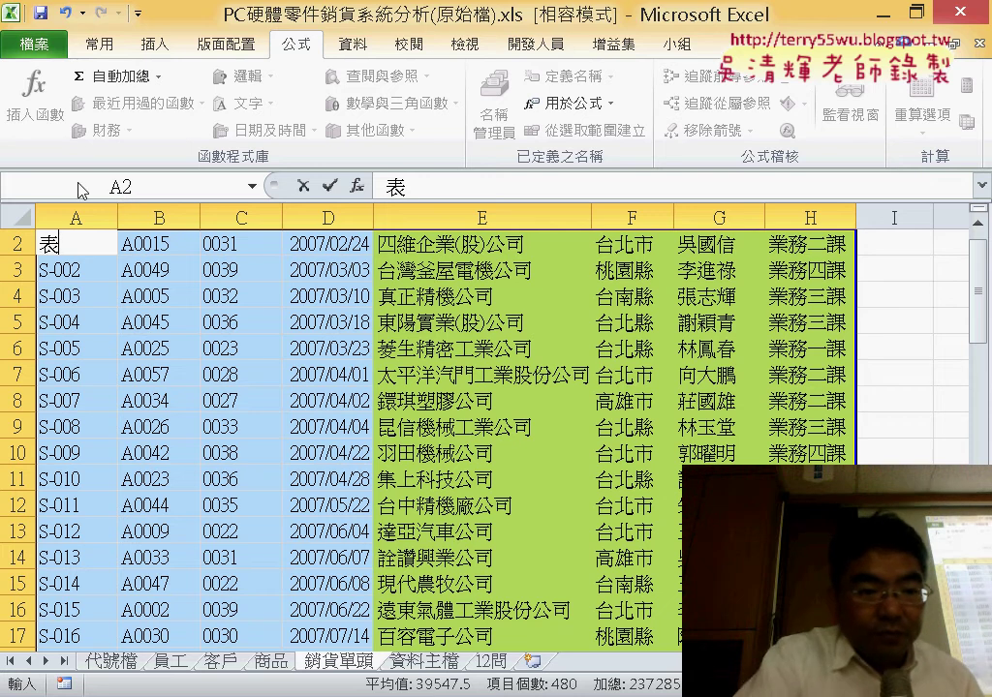
key("Escape")
scroll(268, 370, "up", 1)
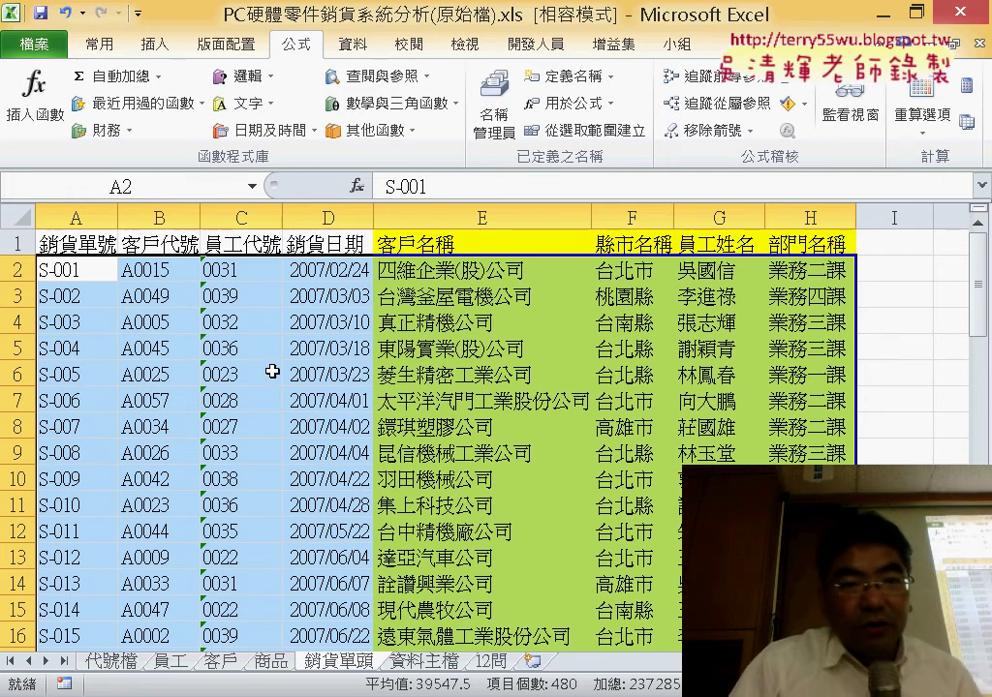
left_click(152, 188)
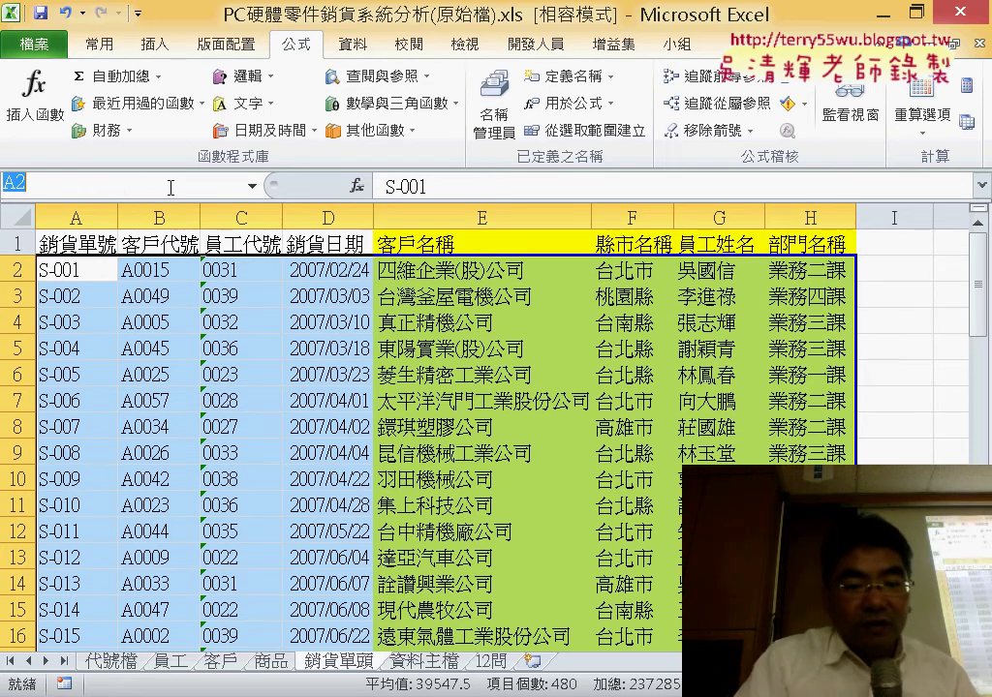
type("銷貨單頭ㄅ")
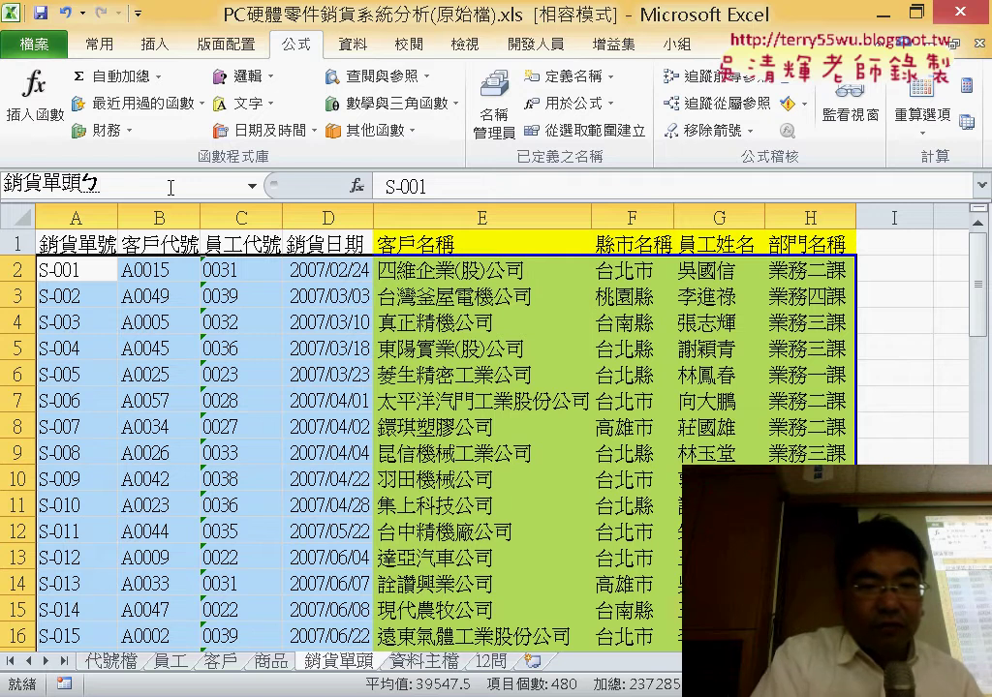
type("一ㄠ3")
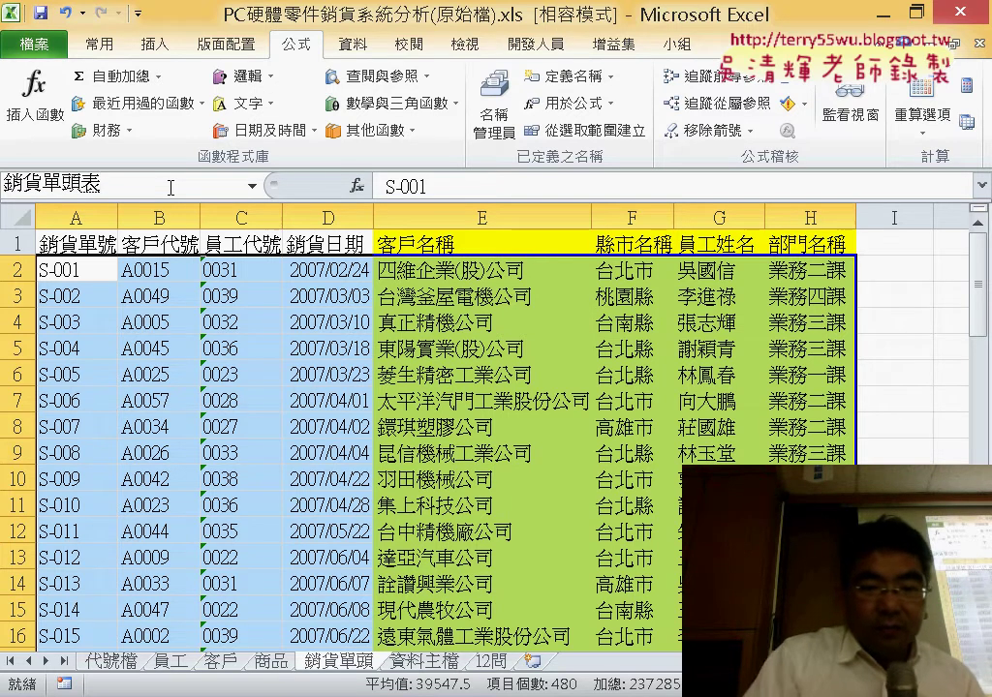
key("Return")
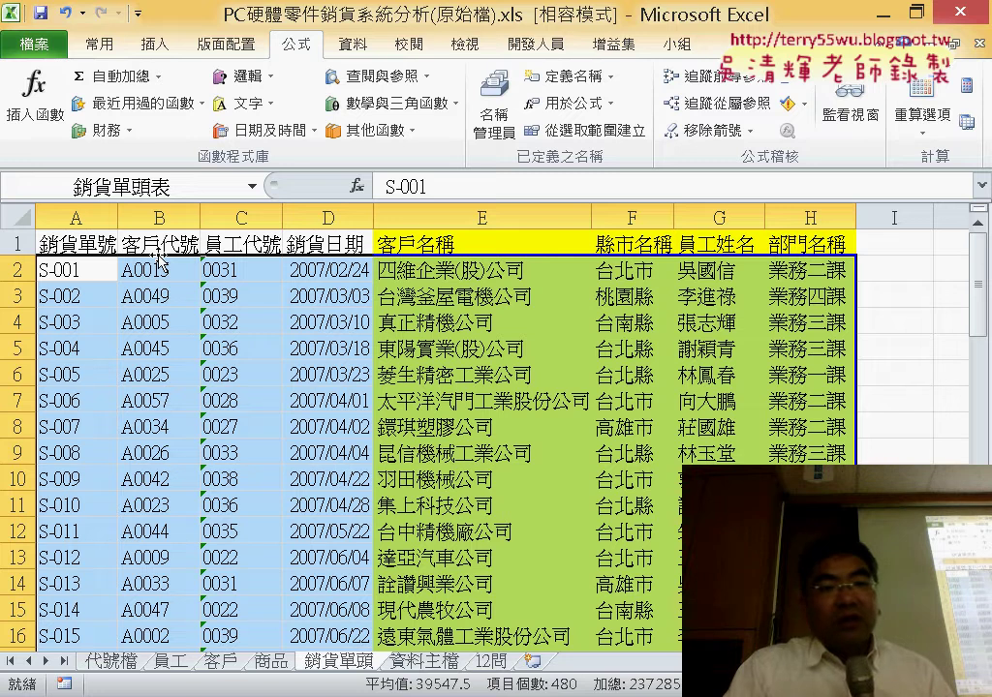
Switch between 資料主檔 and 銷貨單頭, ending on 資料主檔 with columns H–N in view.
left_click(439, 663)
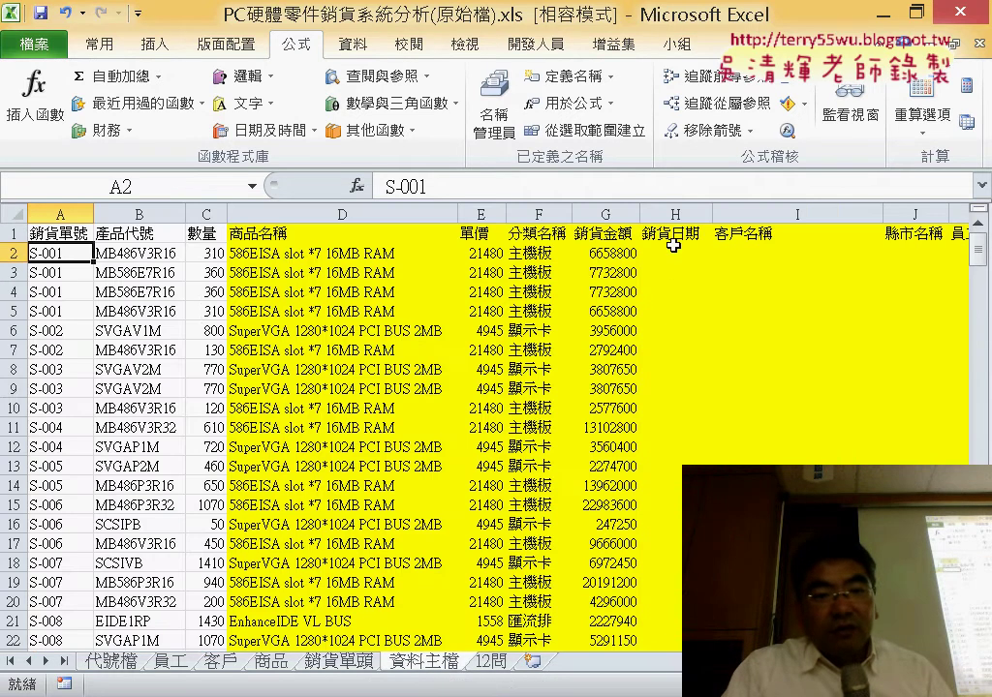
left_click(349, 665)
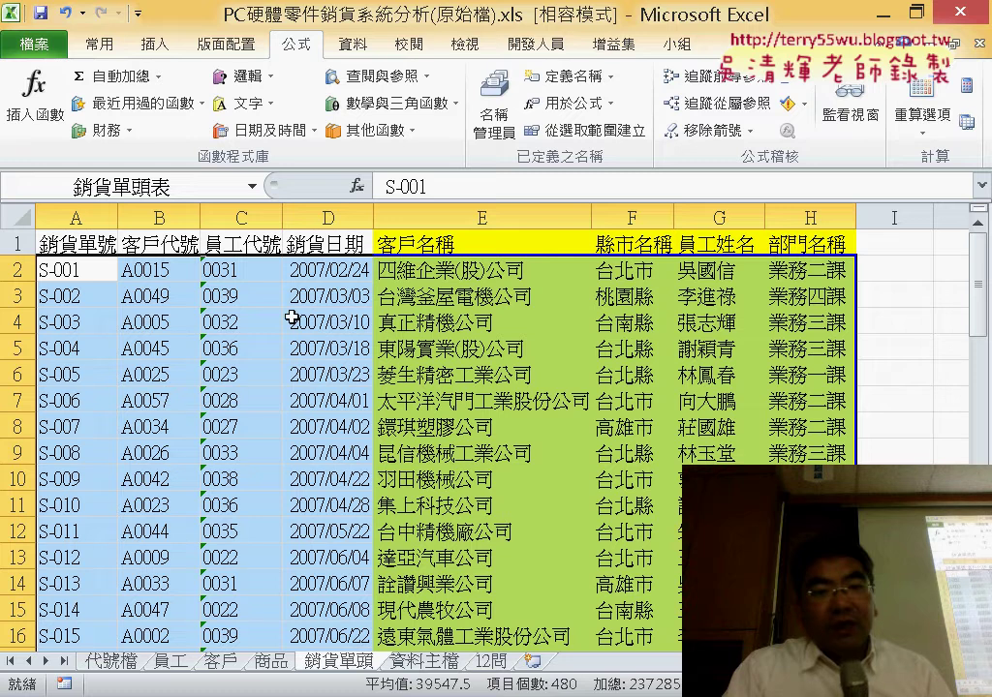
left_click(423, 661)
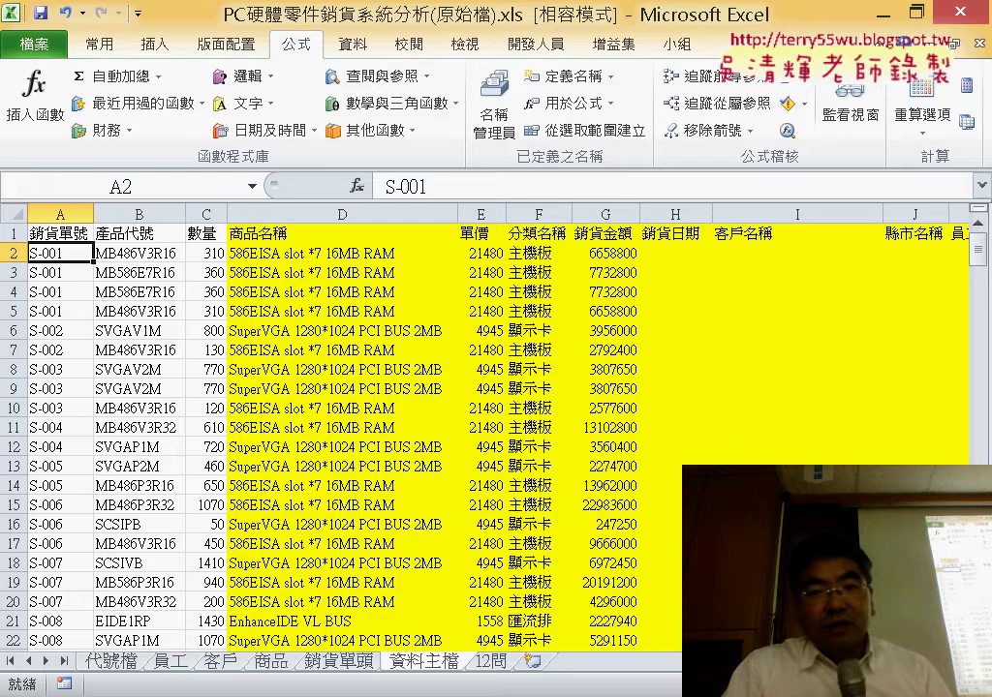
scroll(485, 436, "right", 3)
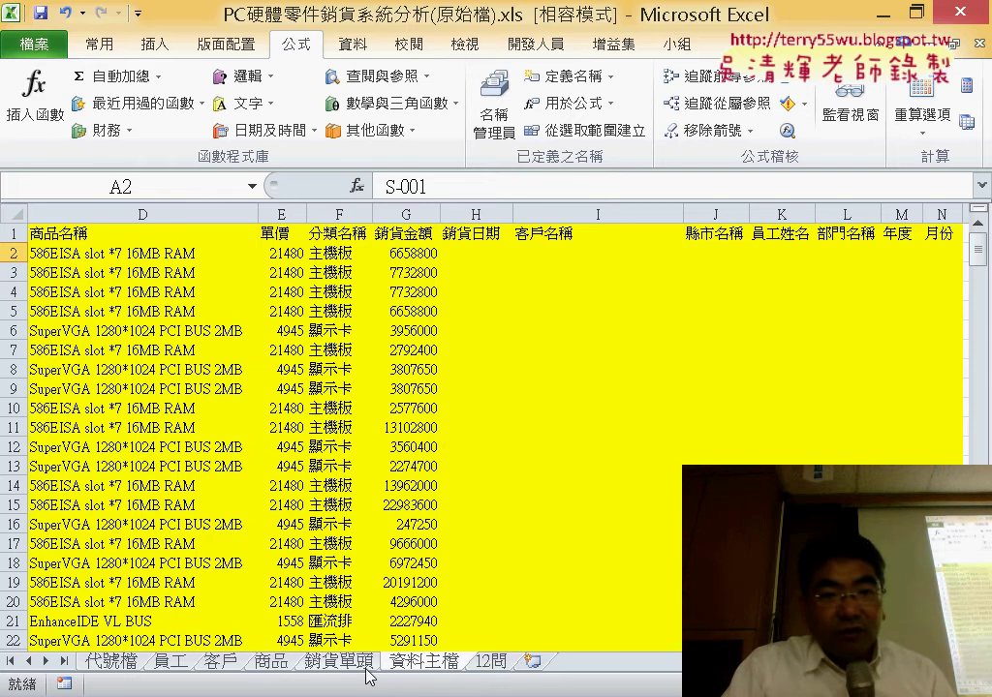
left_click(338, 661)
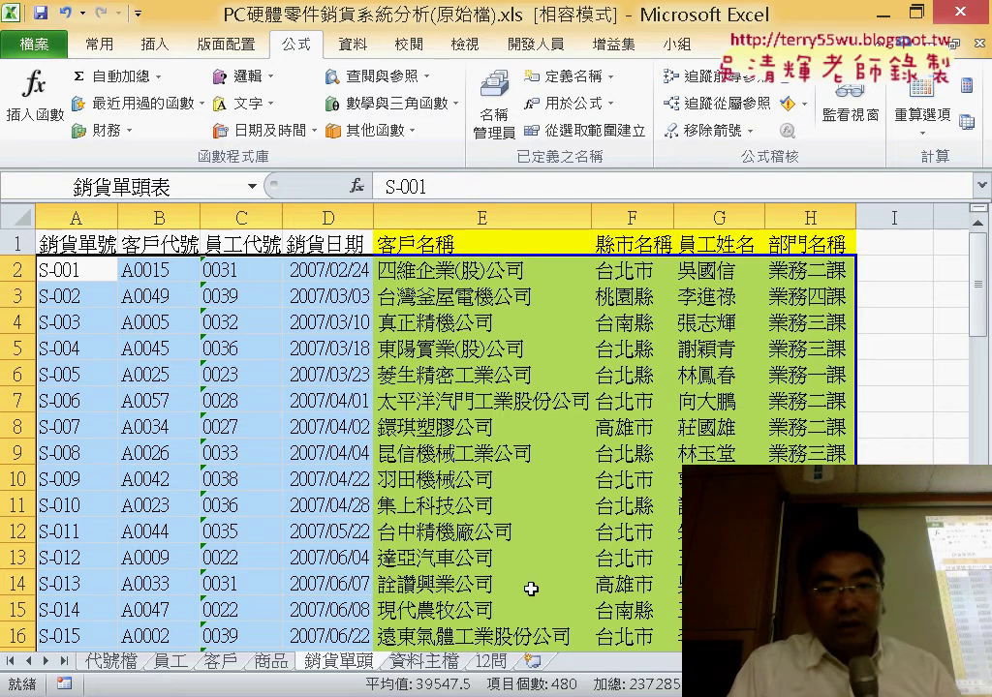
left_click(456, 664)
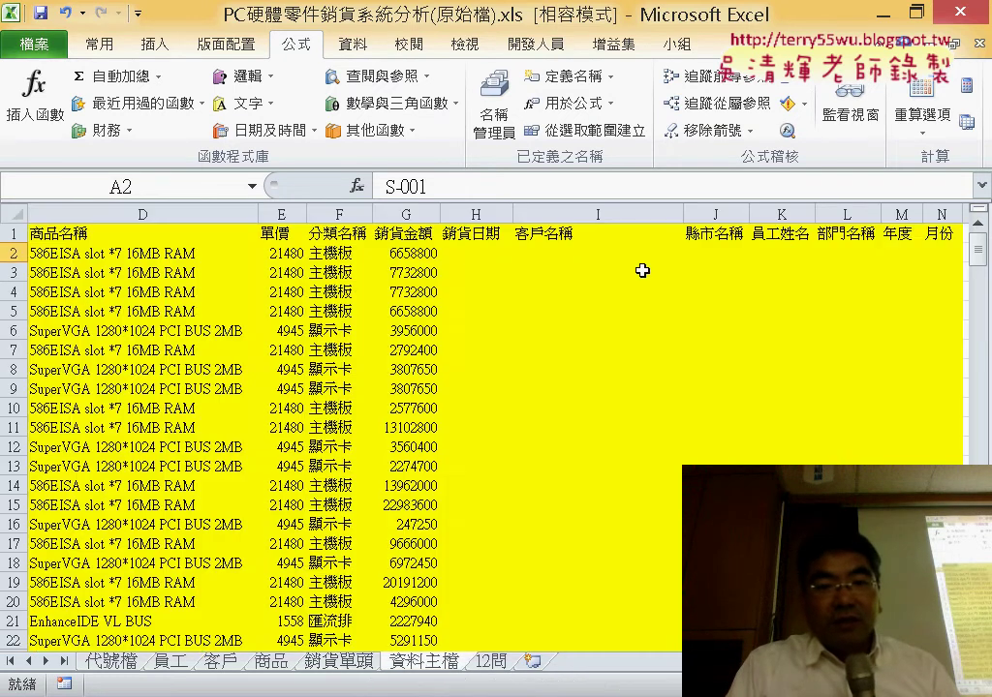
Start a VLOOKUP in H2 with lookup value A2 and table 銷貨單頭表.
left_click(465, 258)
left_click(356, 186)
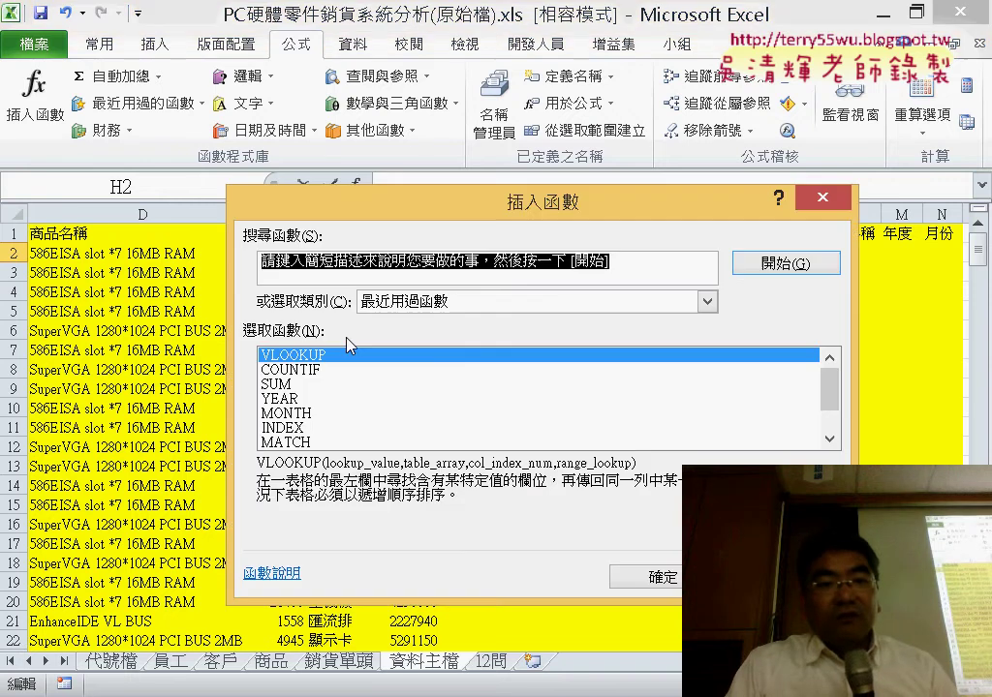
left_click(678, 578)
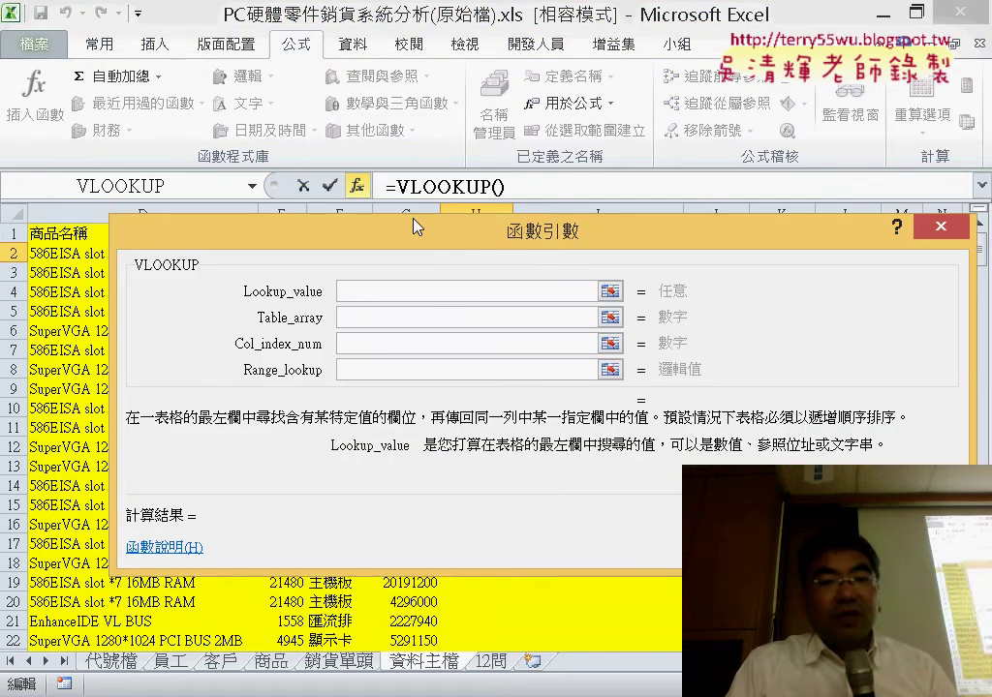
left_click_drag(414, 226, 527, 242)
scroll(145, 435, "left", 3)
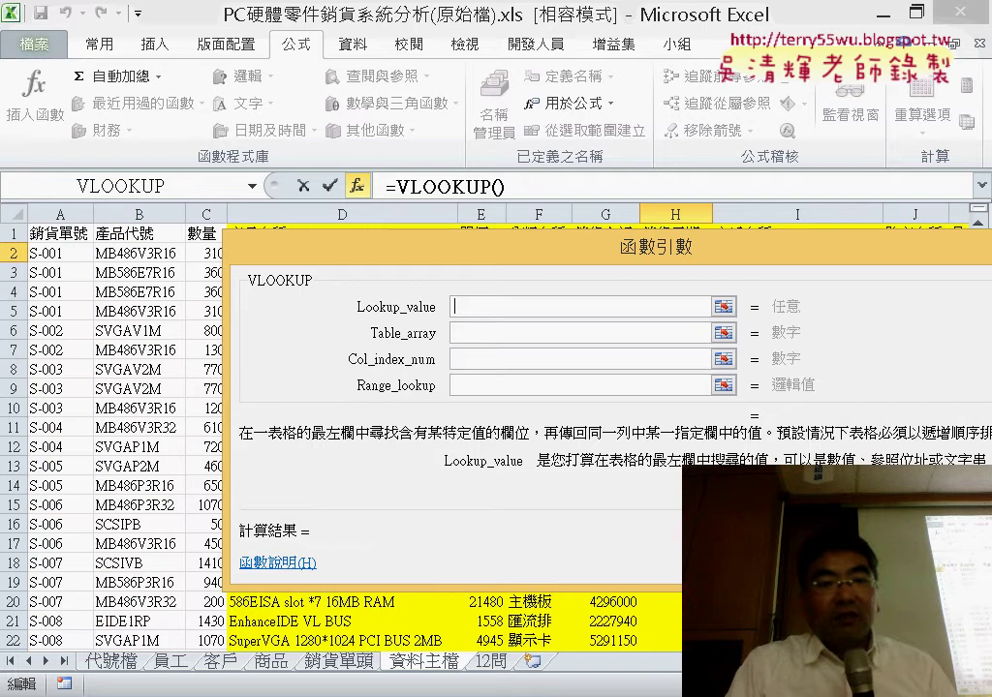
left_click(58, 253)
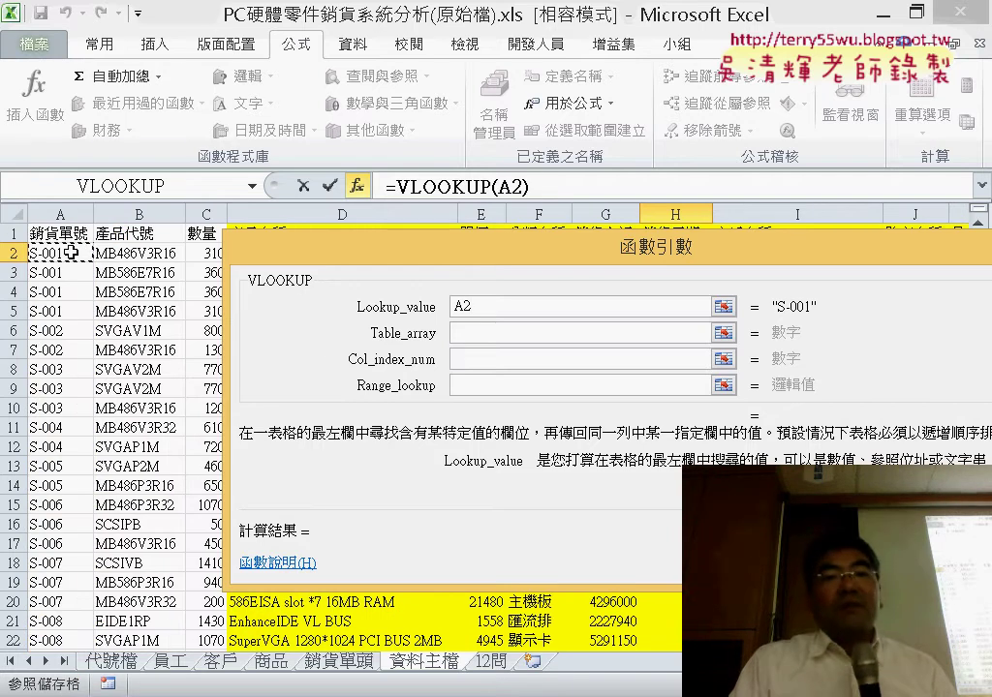
left_click(474, 330)
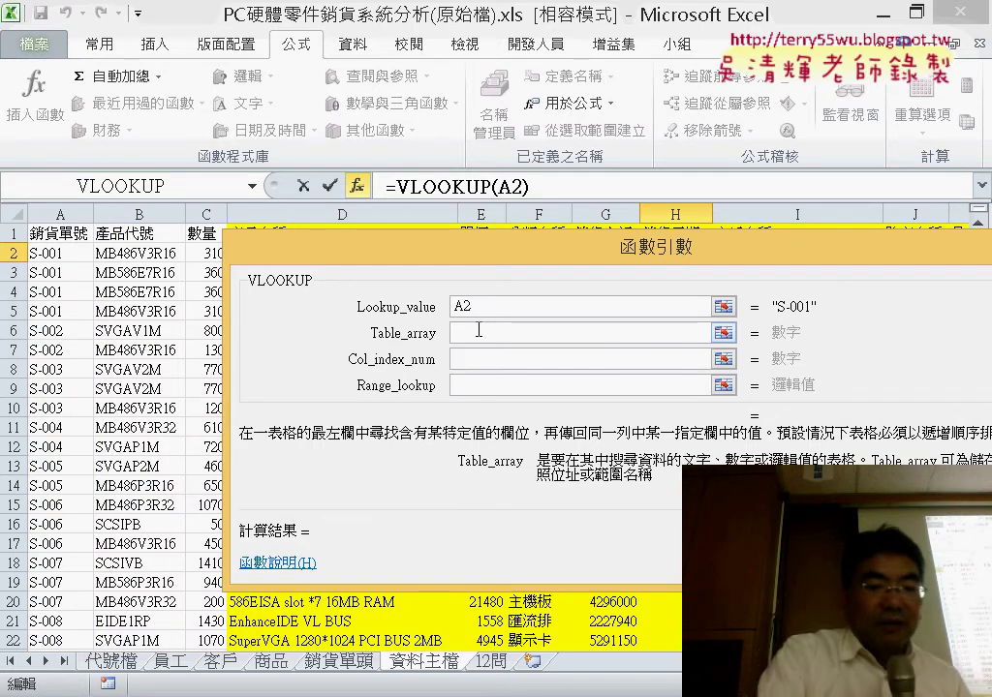
key("F3")
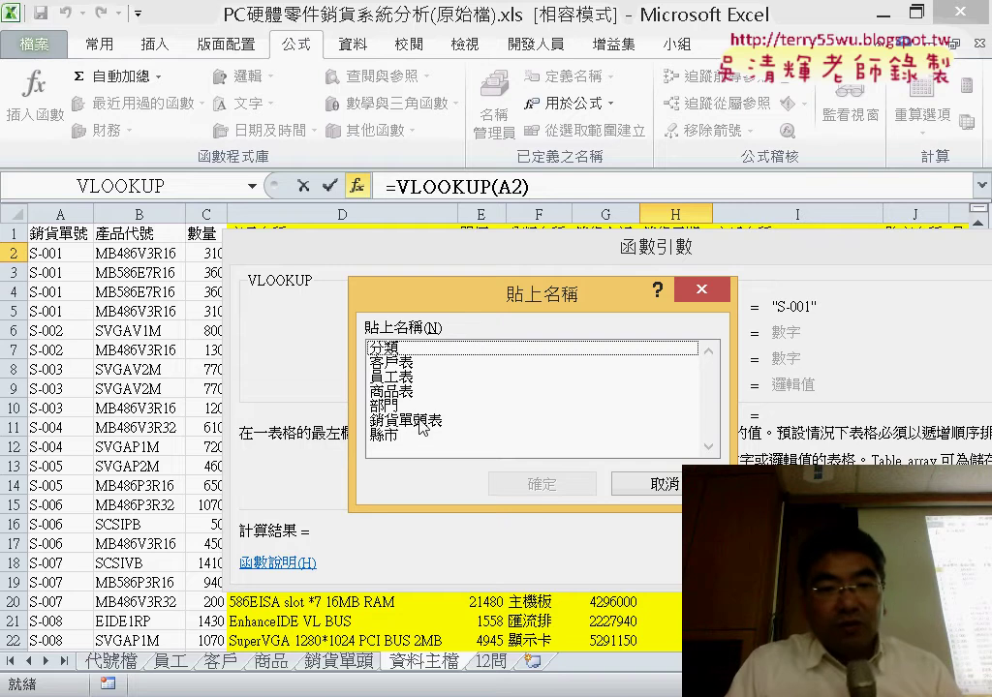
left_click(426, 422)
double_click(439, 426)
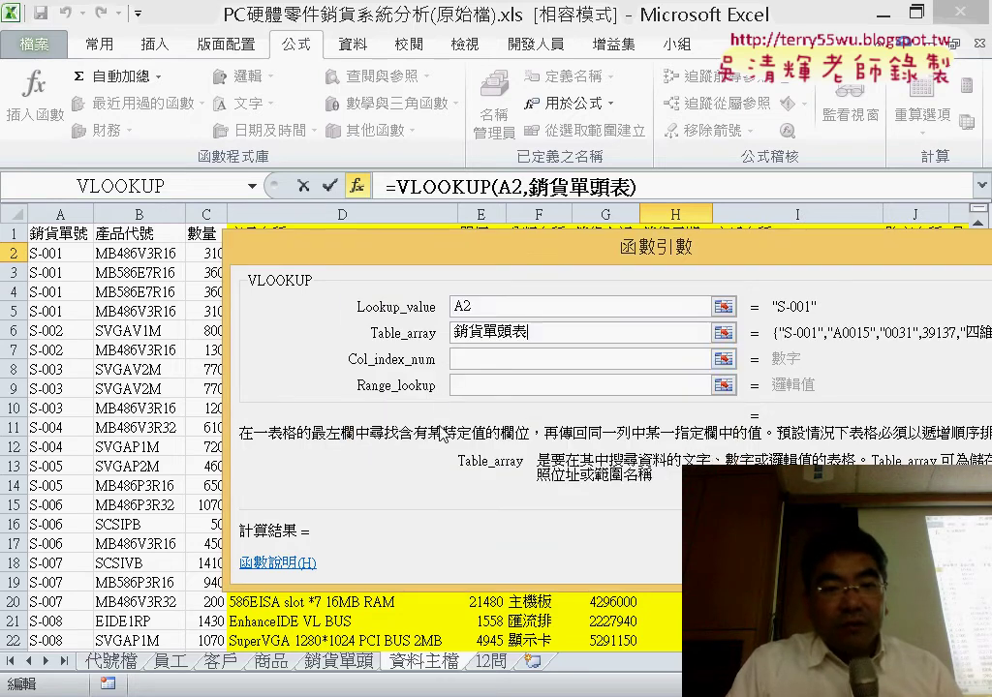
Set column index 4 and match type 0, then fill the sale dates down column H.
left_click(473, 361)
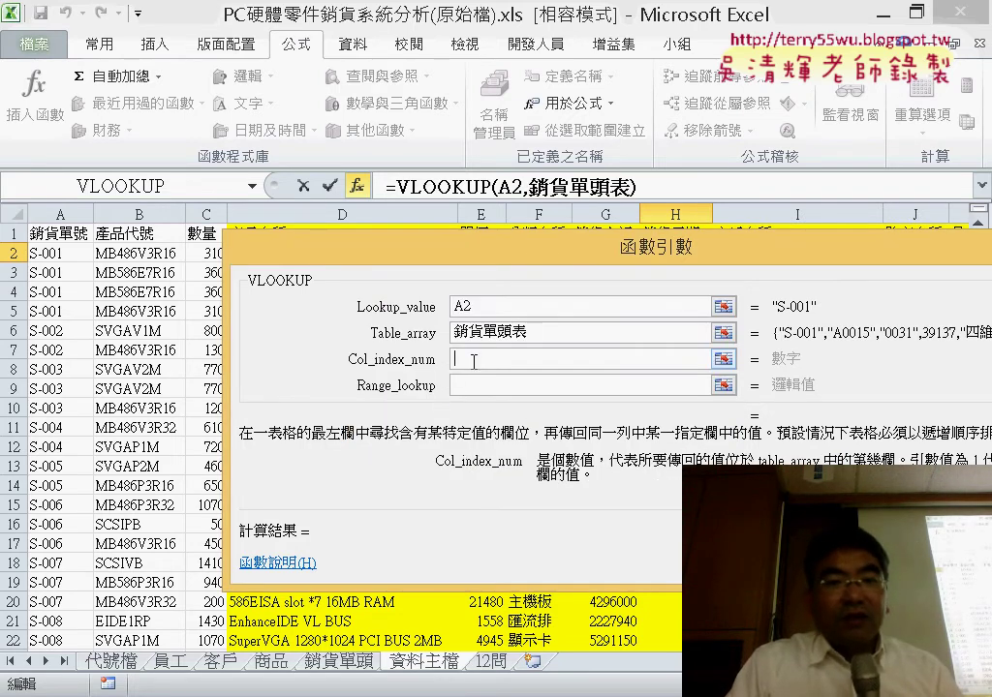
left_click(543, 330)
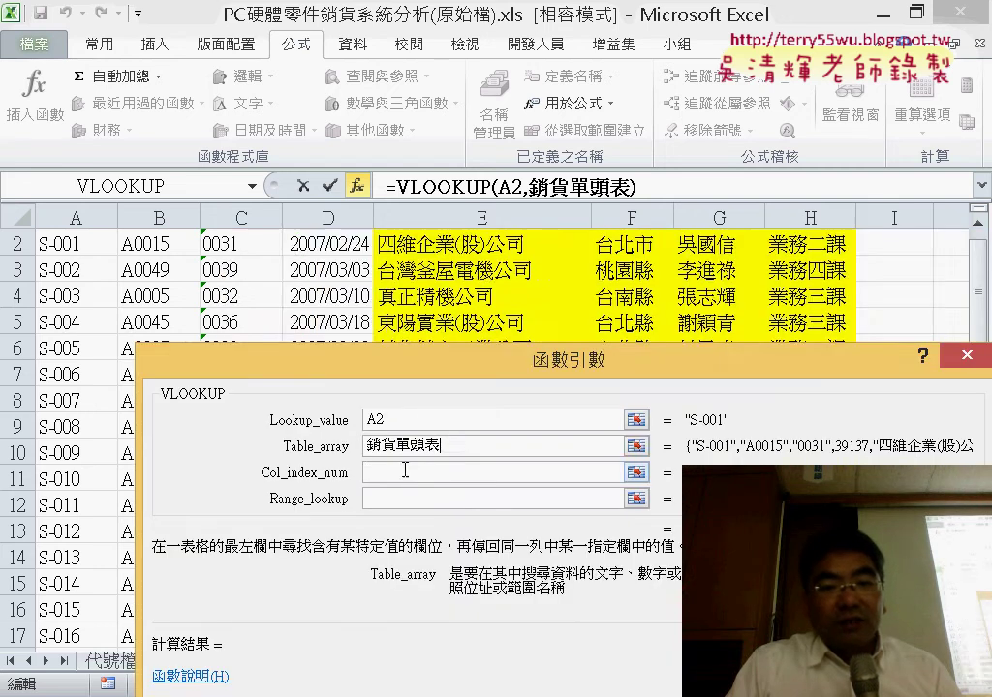
scroll(415, 276, "up", 1)
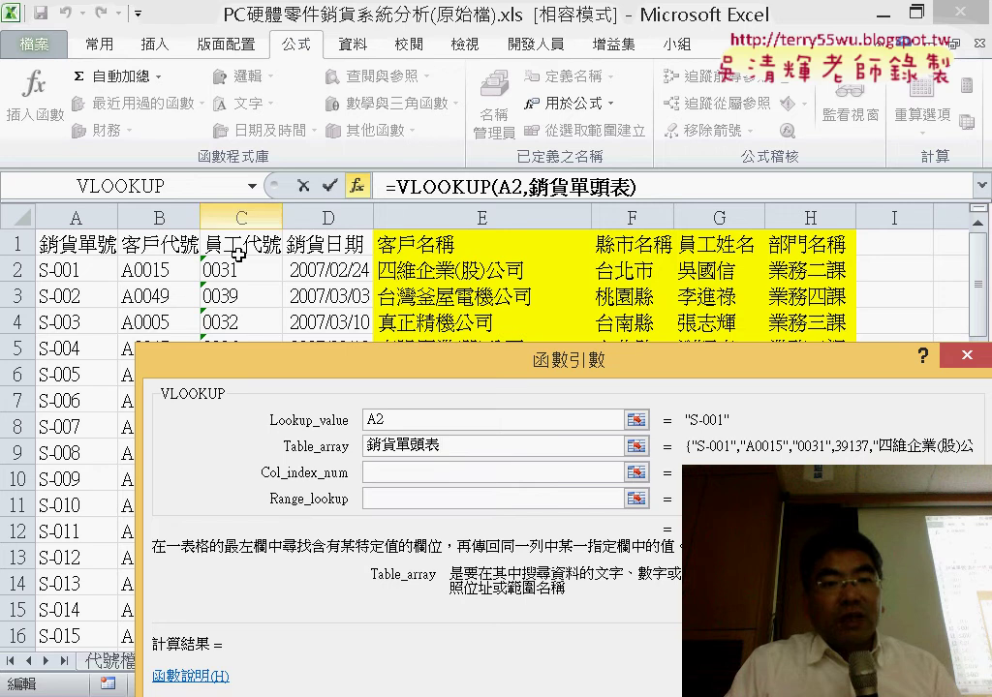
left_click(416, 472)
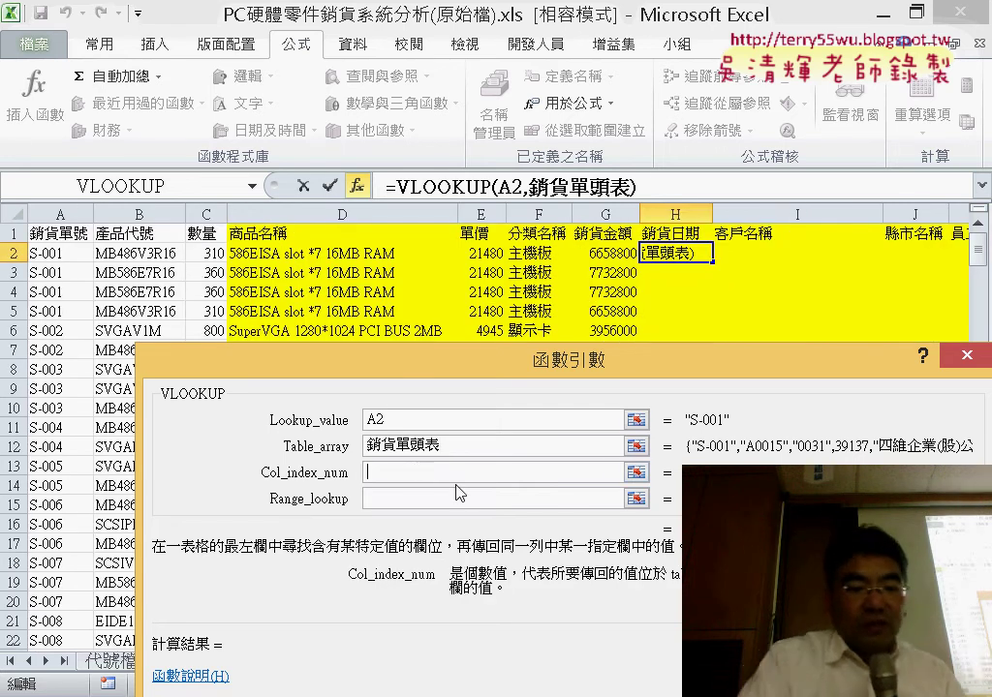
type("丶")
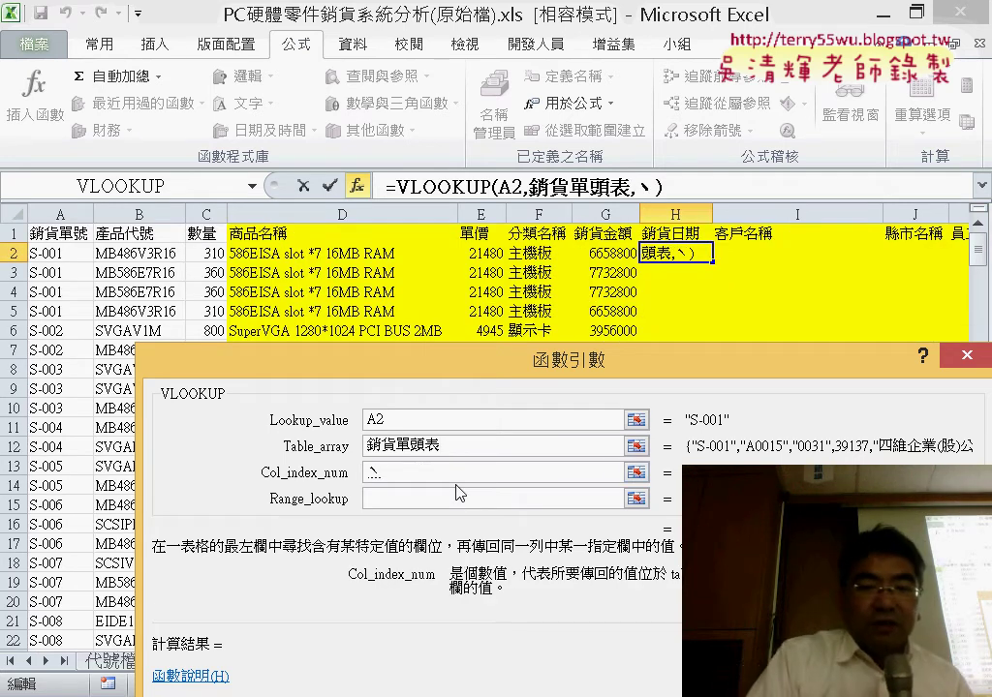
key("BackSpace")
type("4")
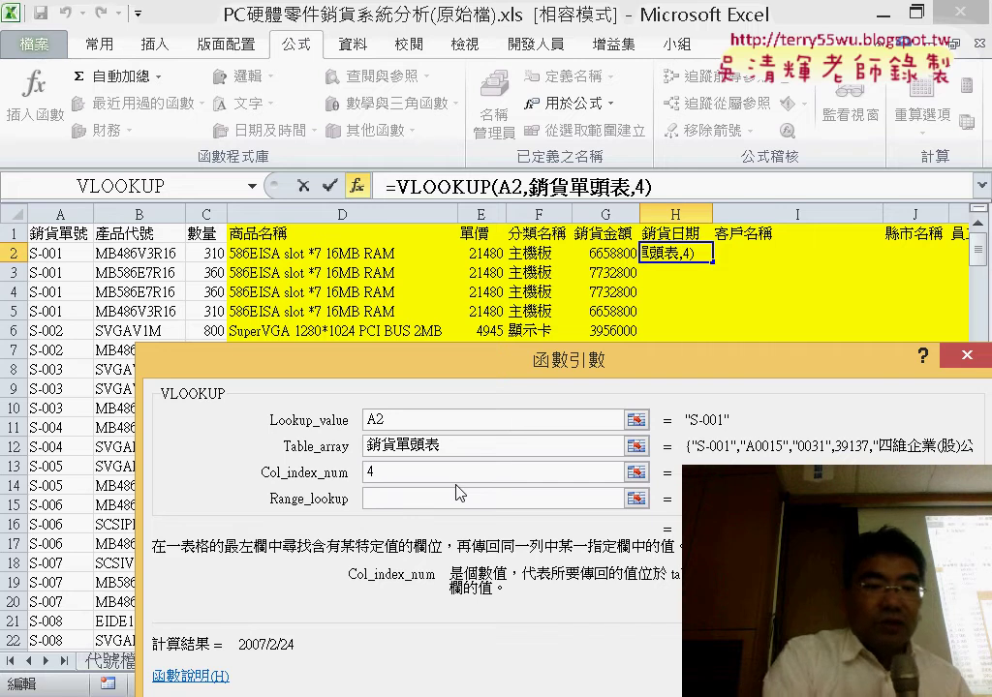
key("Tab")
type("1")
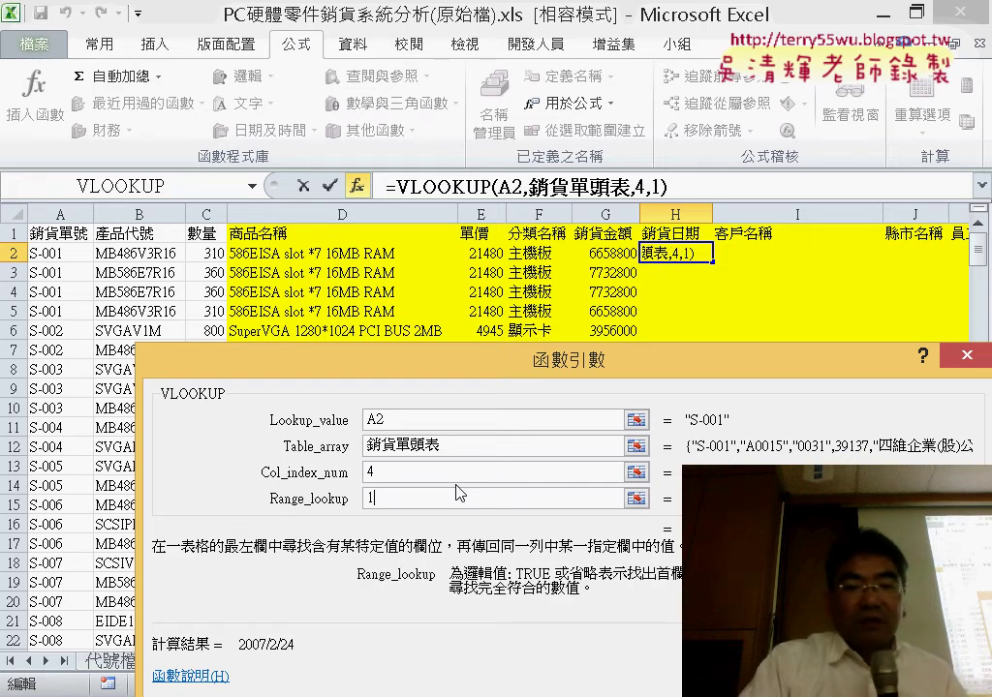
key("BackSpace")
type("0")
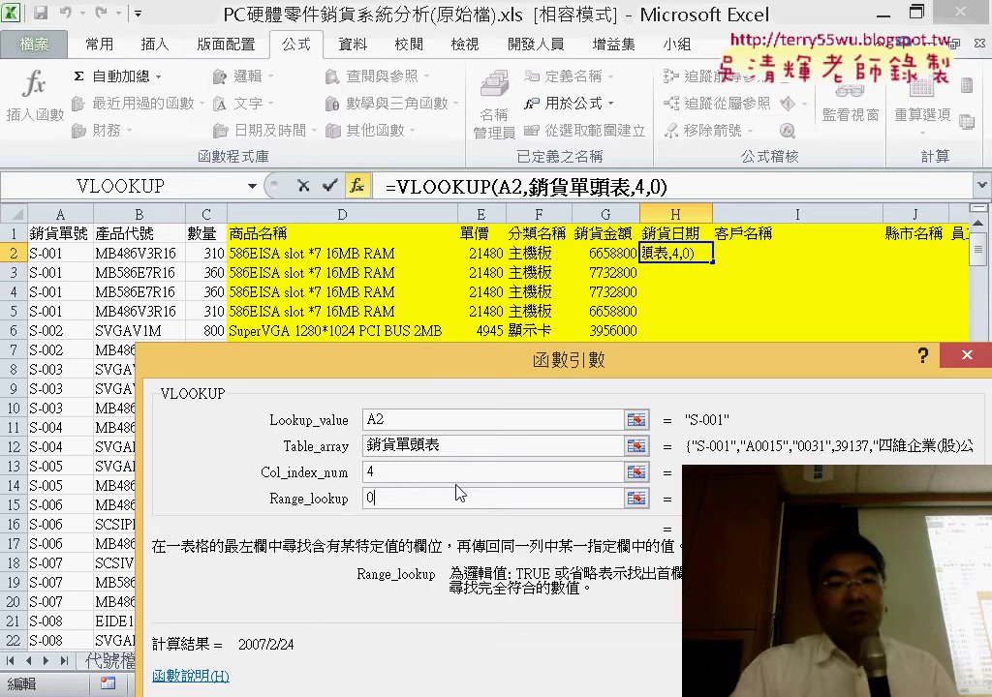
key("Return")
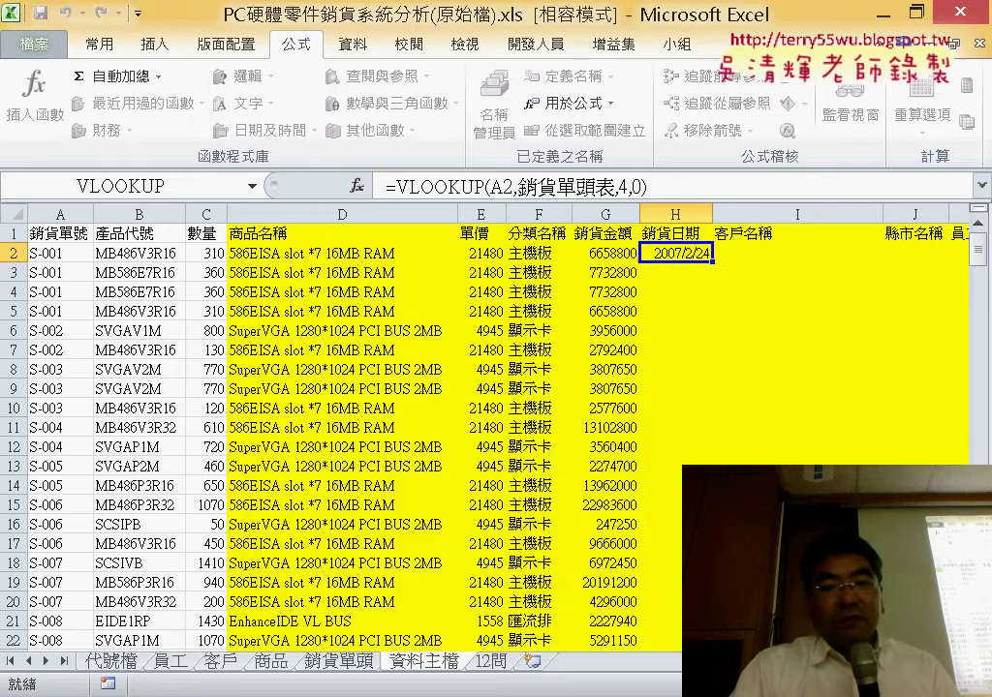
double_click(713, 262)
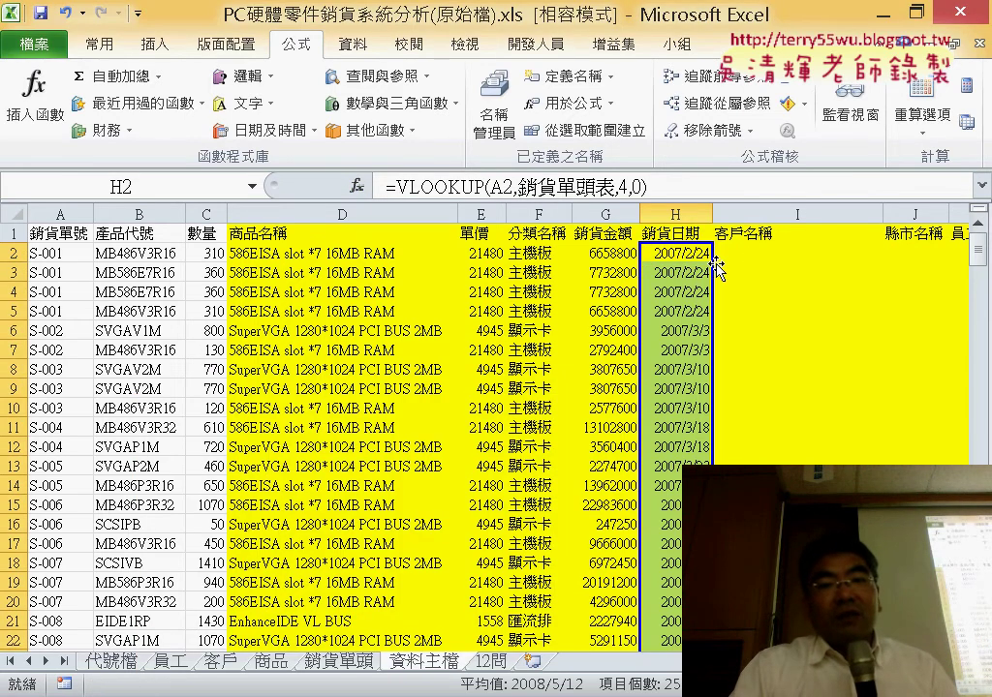
Copy the H2 formula =VLOOKUP(A2,銷貨單頭表,4,0).
left_click_drag(647, 186, 360, 194)
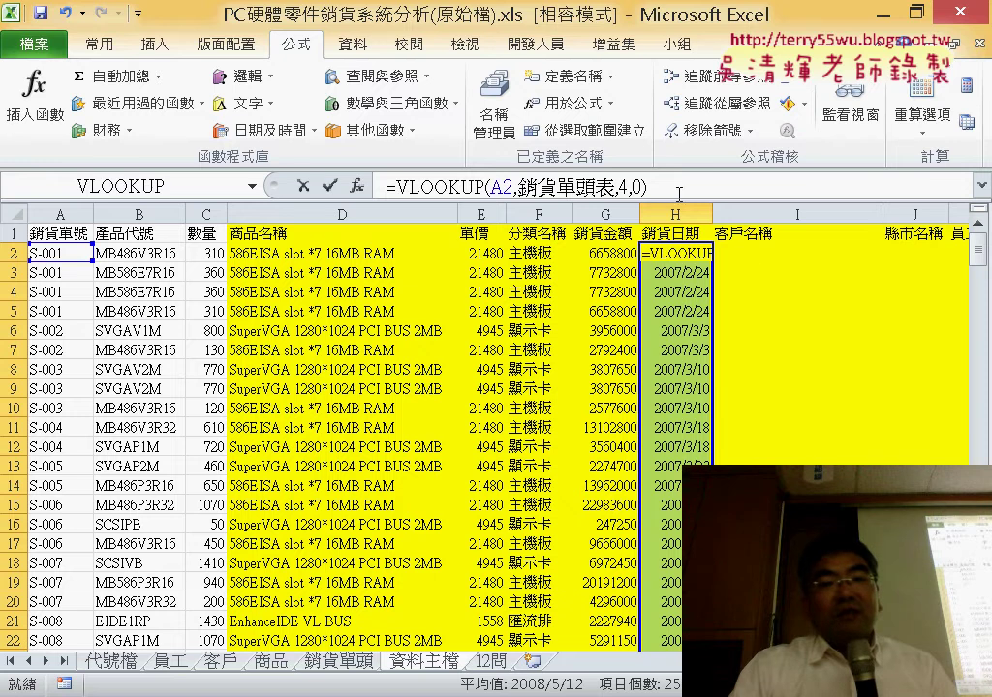
right_click(454, 188)
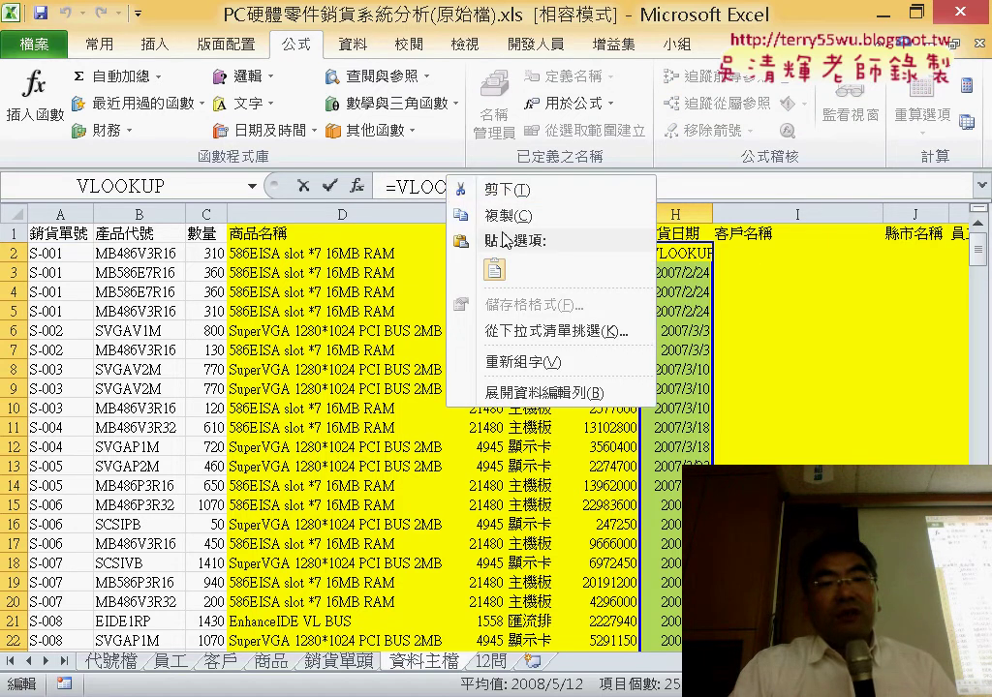
left_click(499, 214)
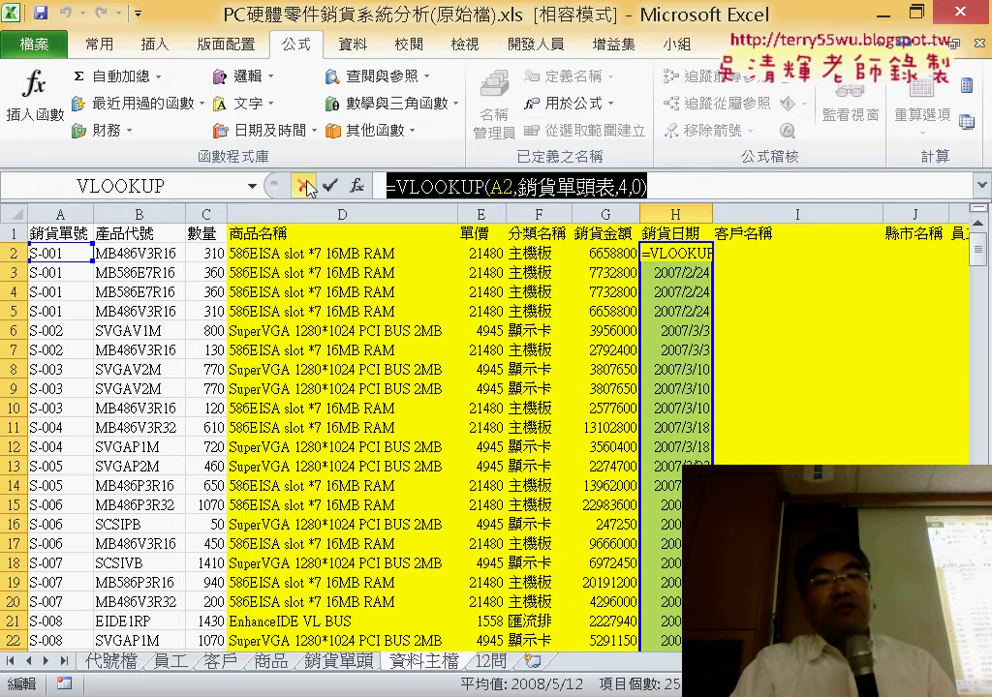
left_click(306, 192)
Paste the lookup into I2 with column index 5 and fill customer names down column I.
left_click(765, 255)
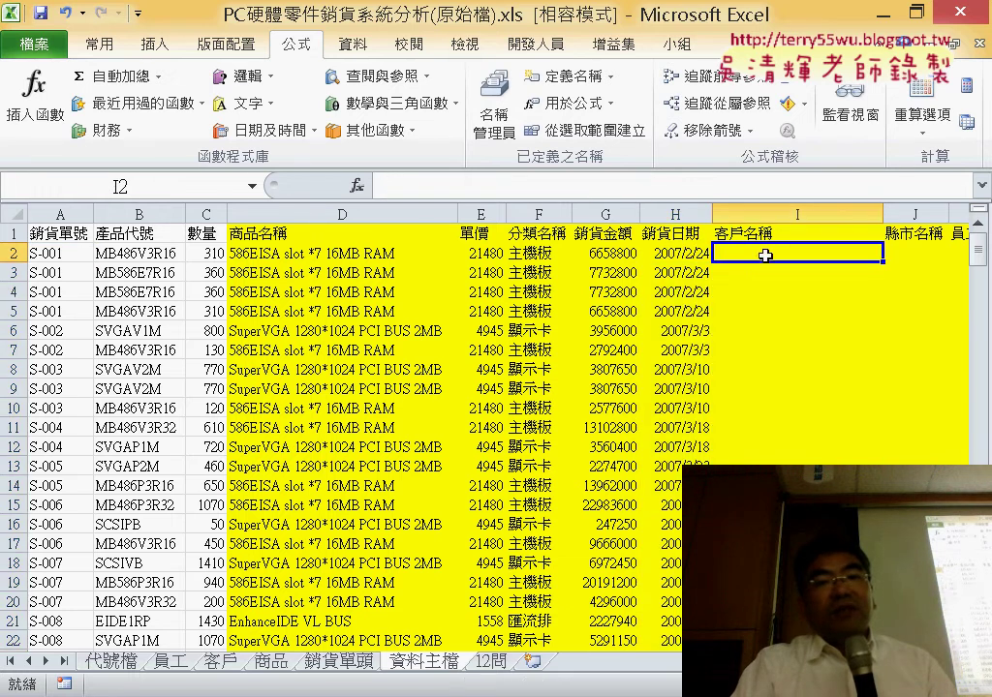
left_click(601, 191)
key("ctrl+v")
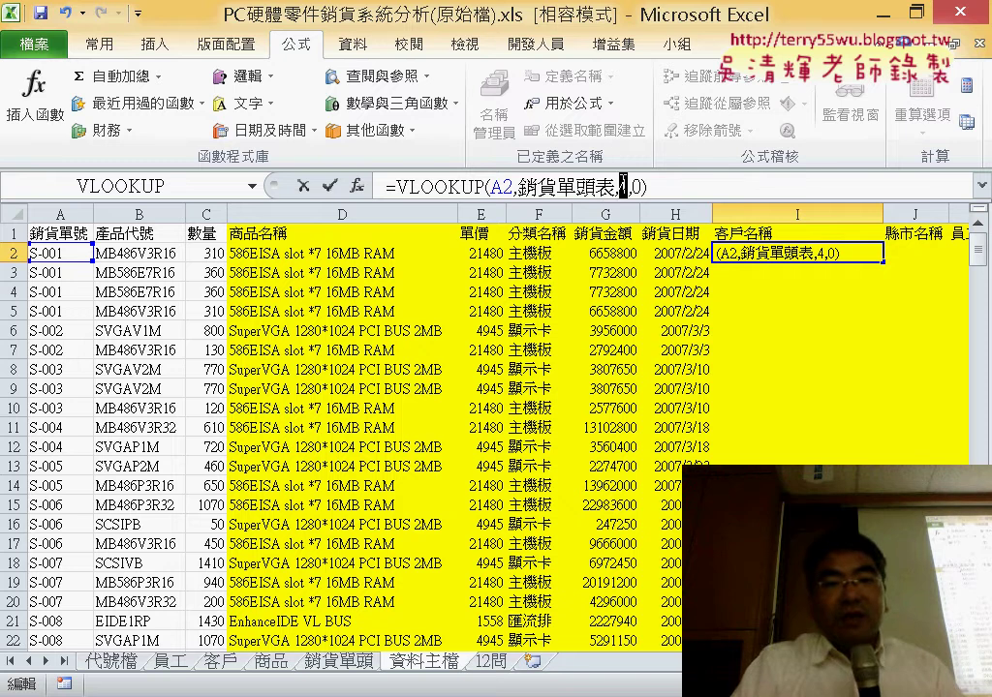
left_click(623, 186)
key("BackSpace")
type("5")
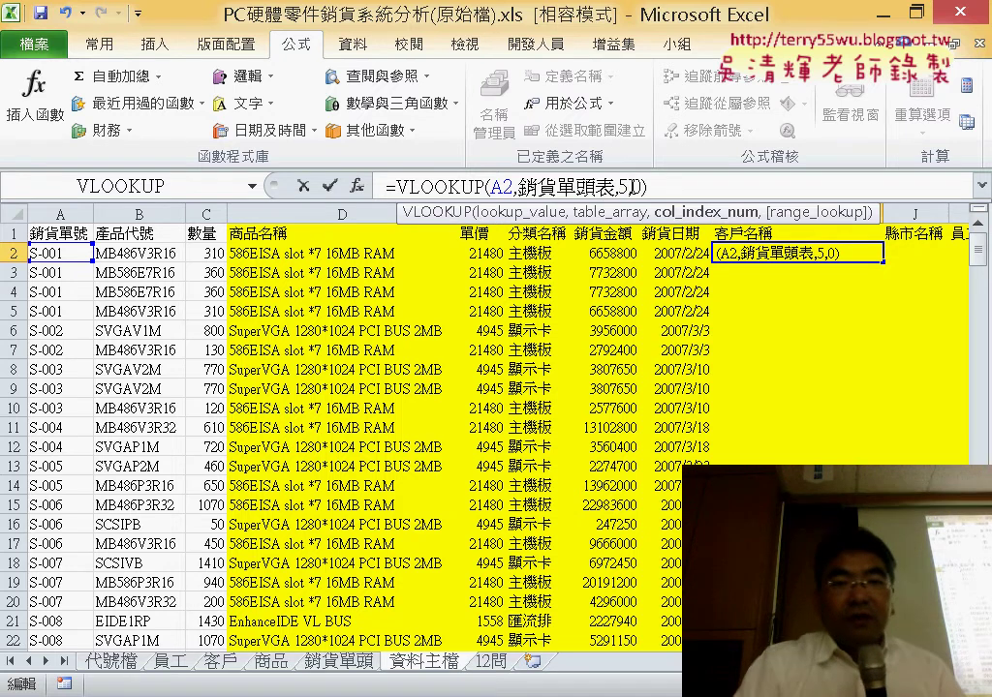
left_click(330, 186)
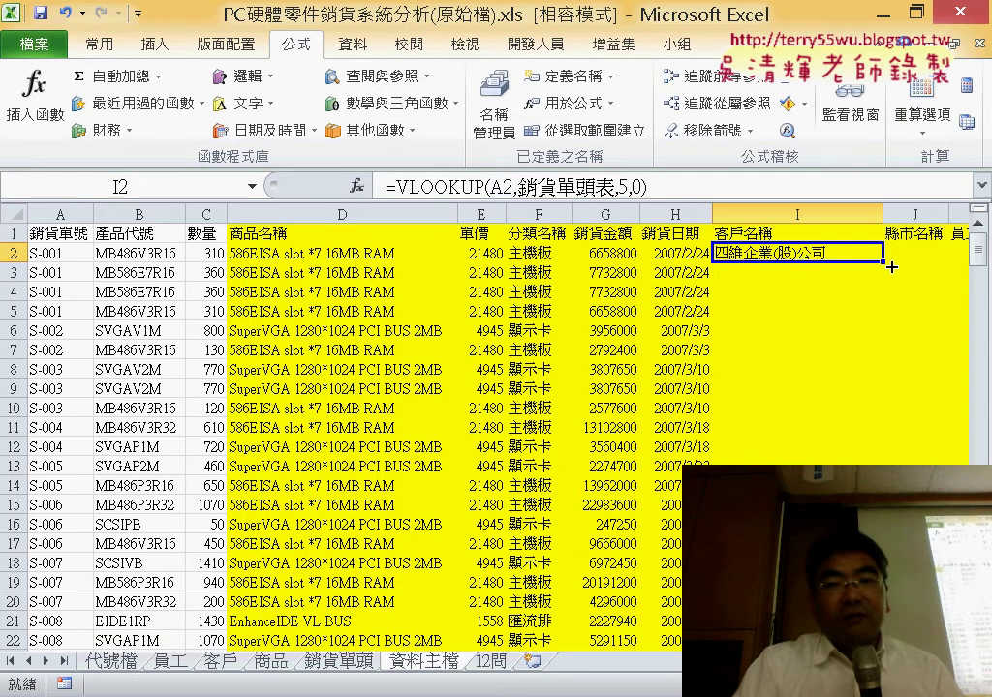
double_click(891, 266)
scroll(484, 436, "right", 3)
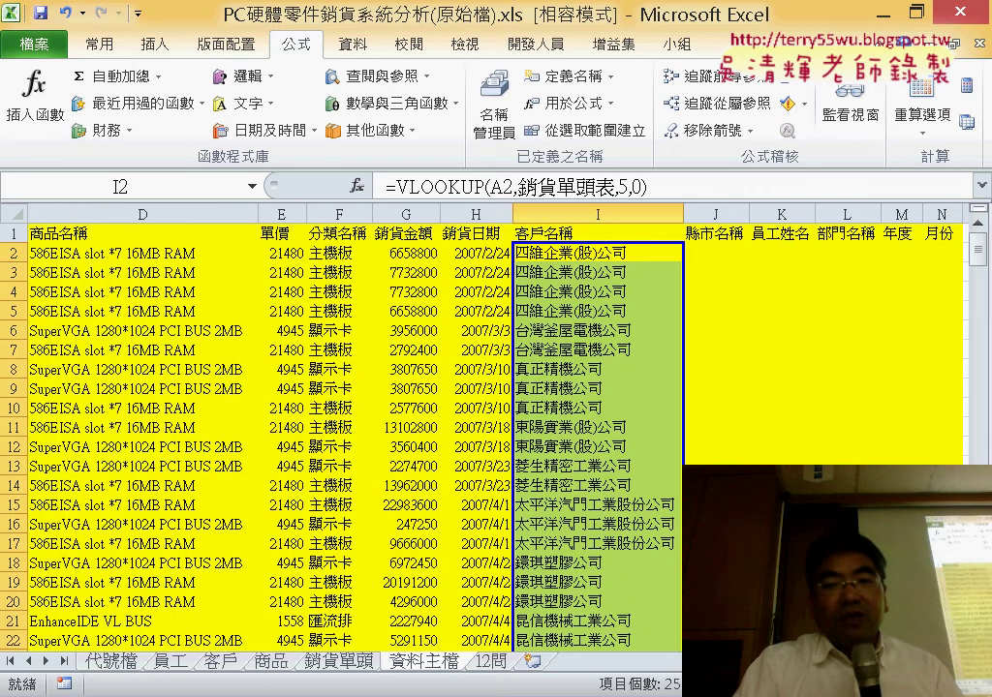
Paste the lookup into J2 with column index 6 and fill 縣市名稱 down column J.
left_click(715, 253)
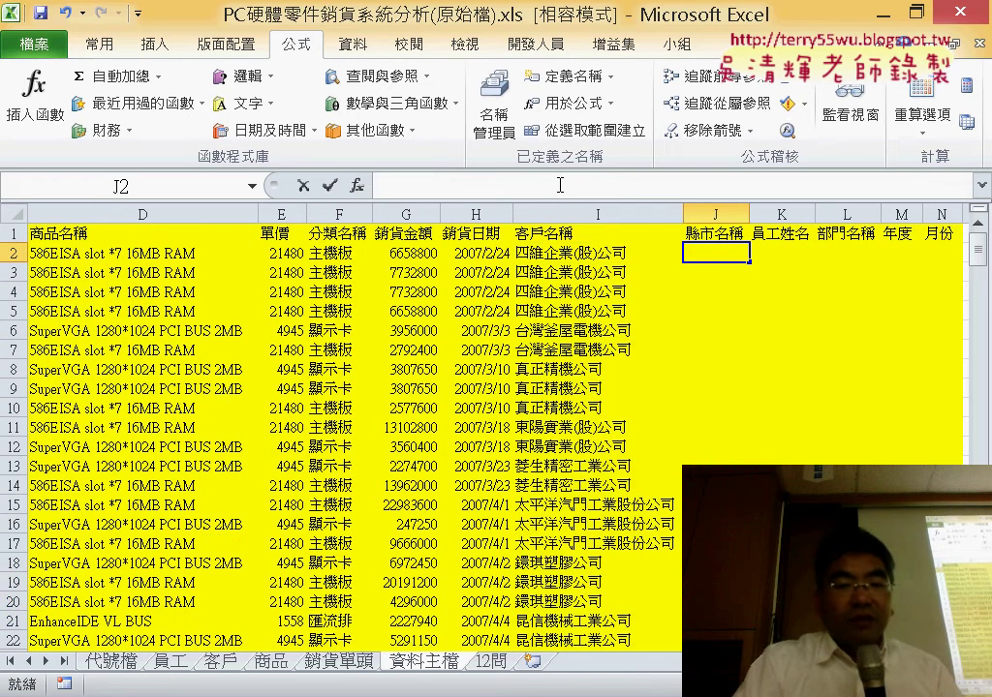
left_click(559, 185)
key("ctrl+v")
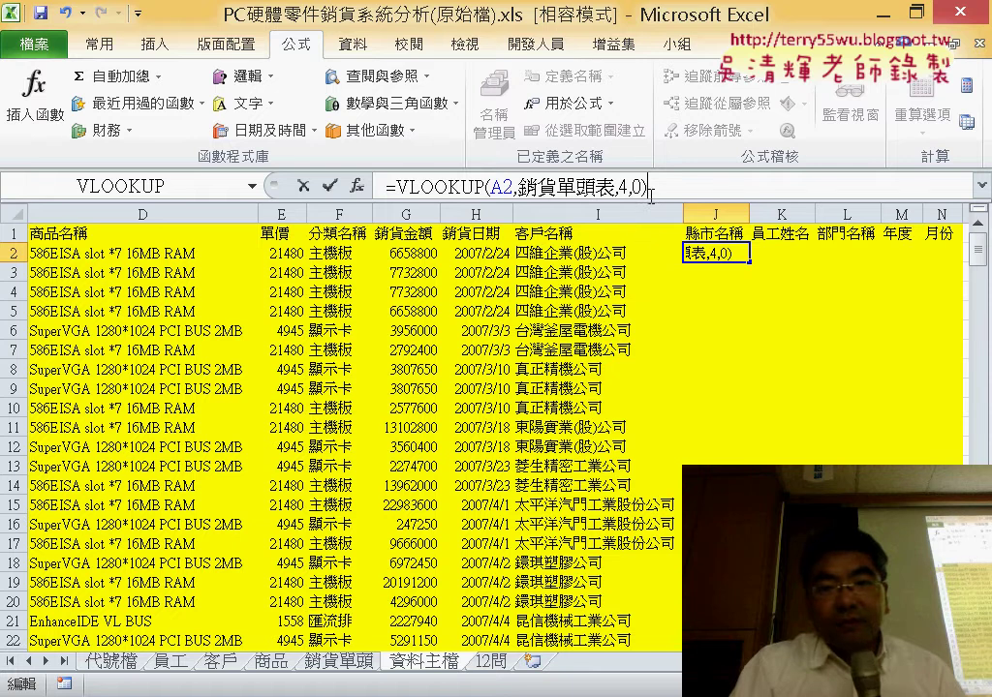
double_click(626, 185)
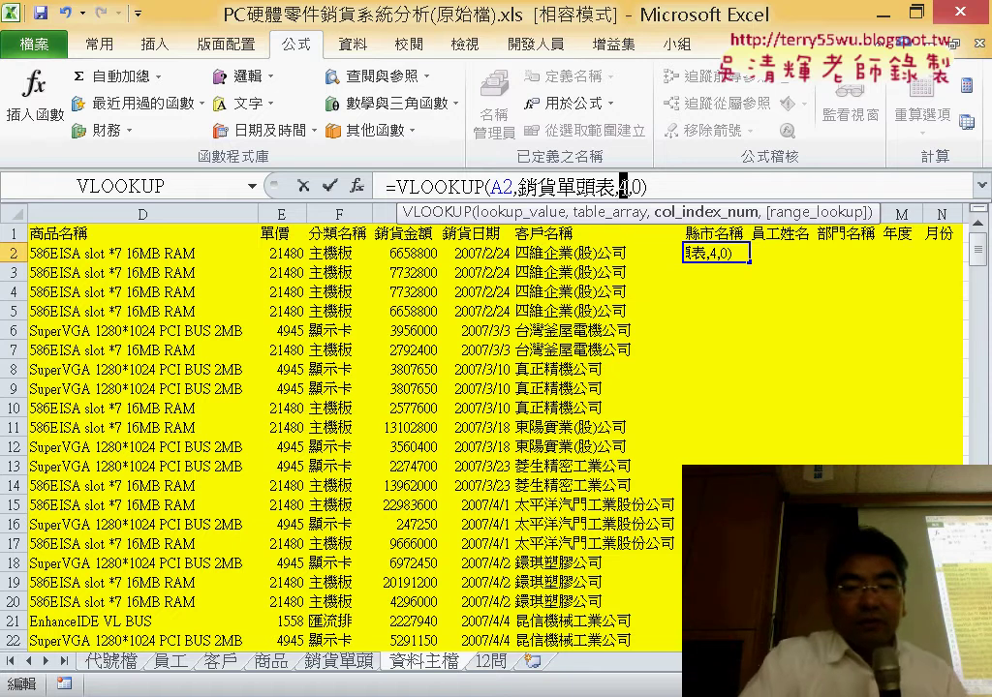
type("6")
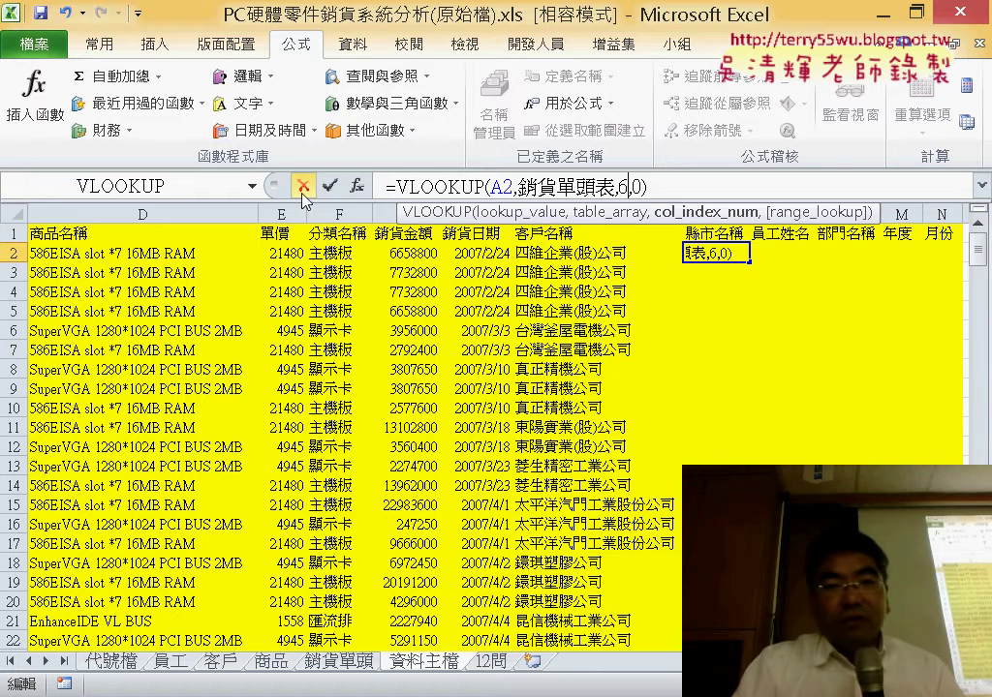
left_click(334, 185)
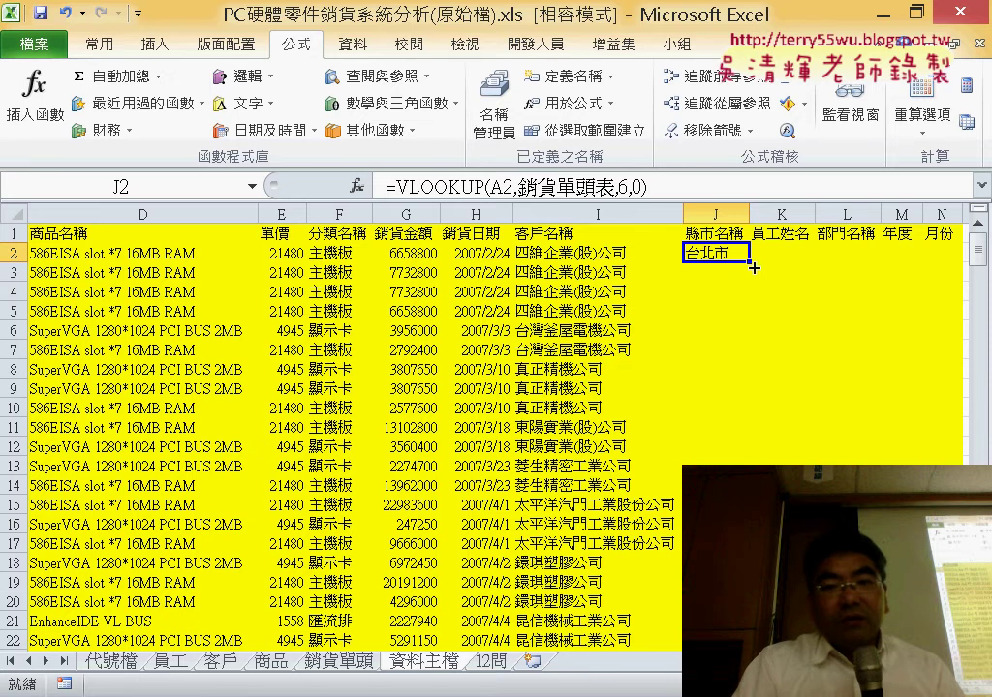
double_click(752, 263)
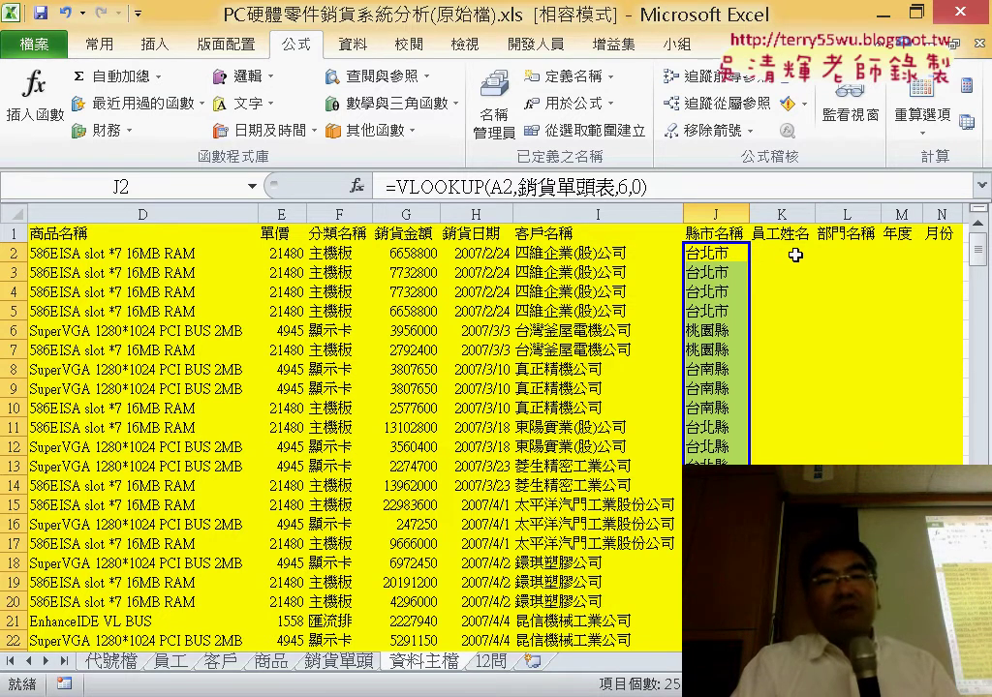
Paste the lookup into K2 with column index 7 and fill 員工姓名 down column K.
left_click(795, 255)
right_click(533, 188)
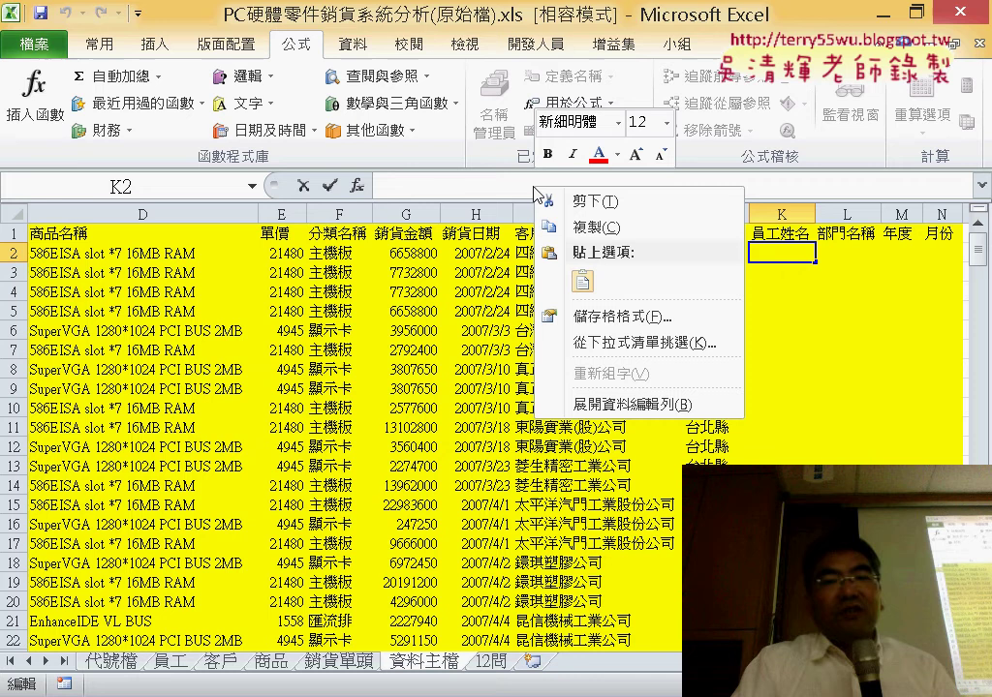
left_click(582, 280)
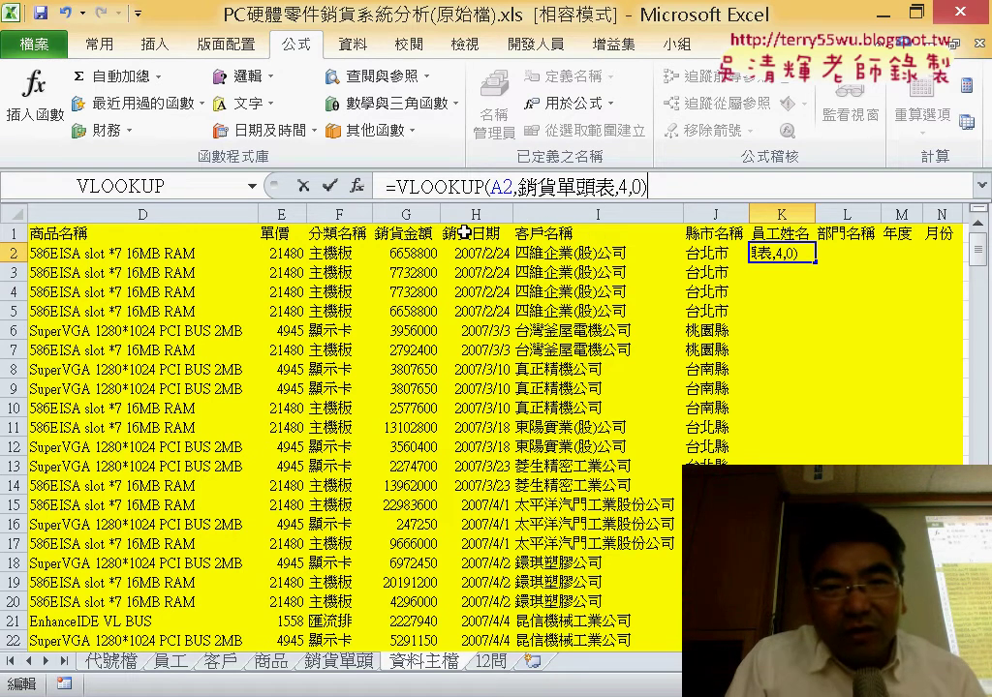
double_click(626, 186)
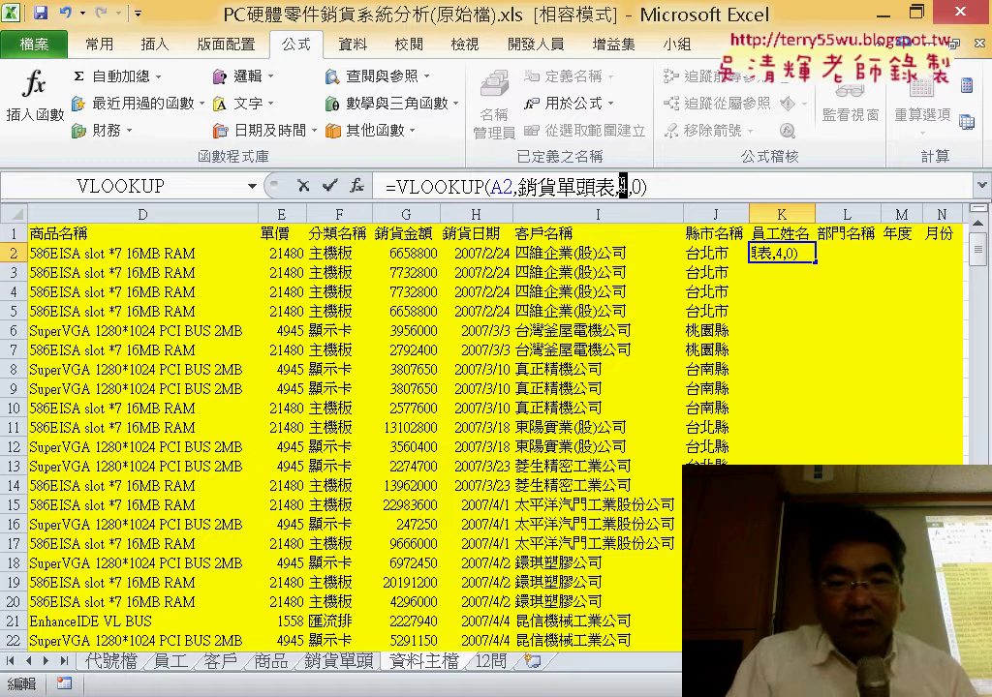
type("7")
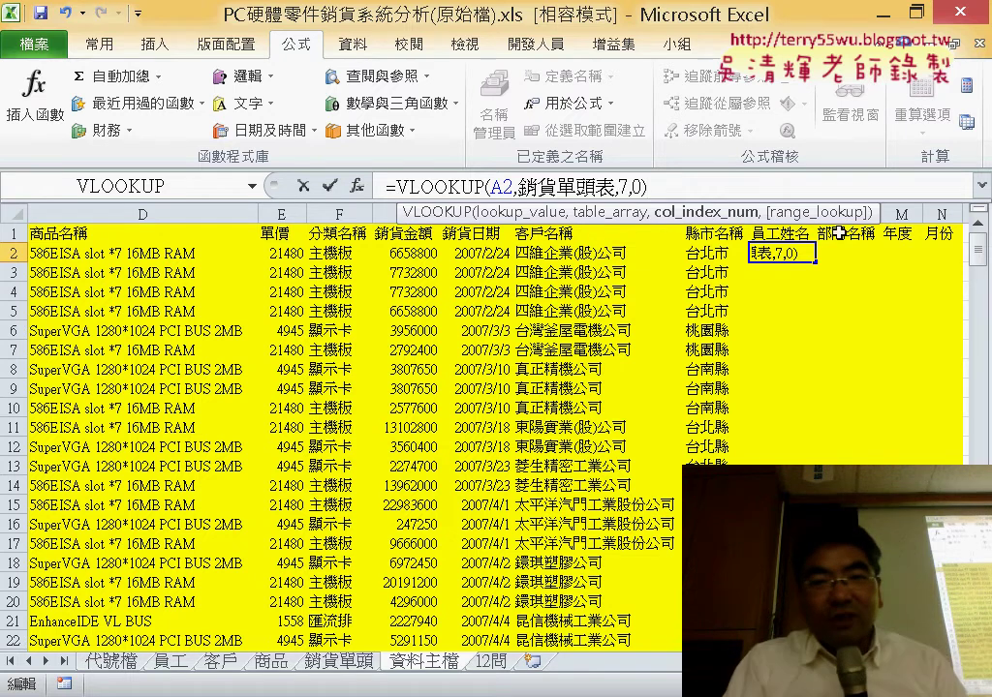
left_click(335, 184)
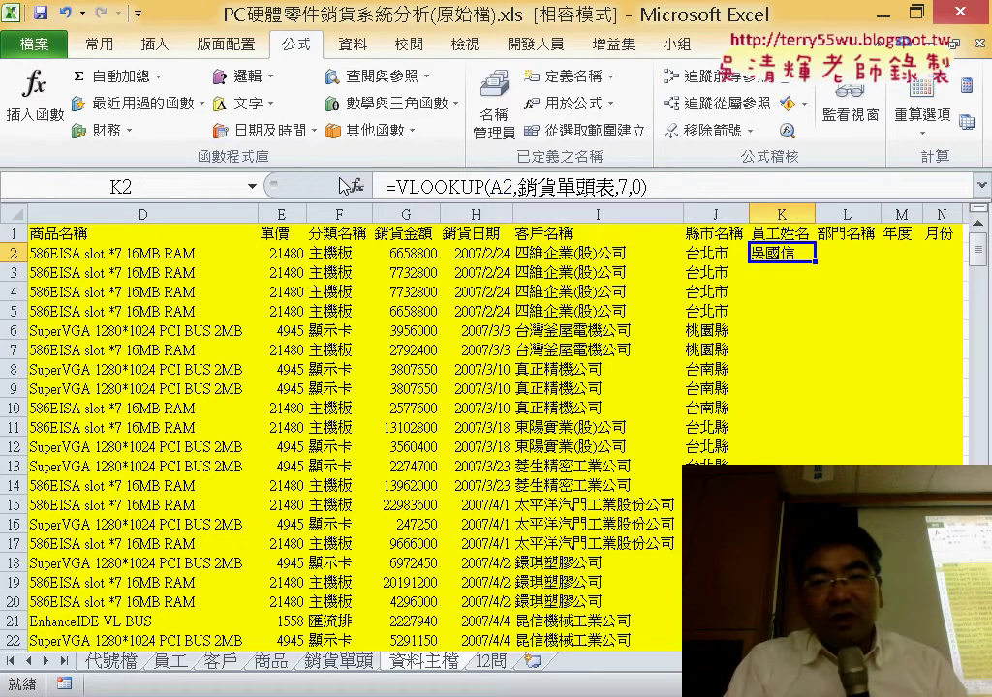
double_click(814, 261)
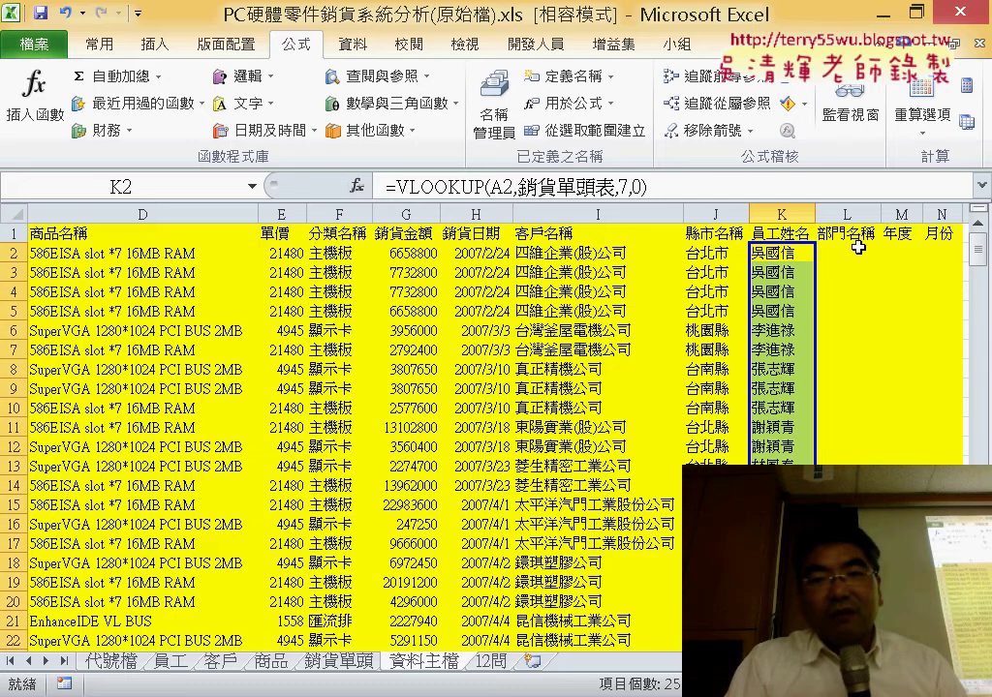
left_click(858, 250)
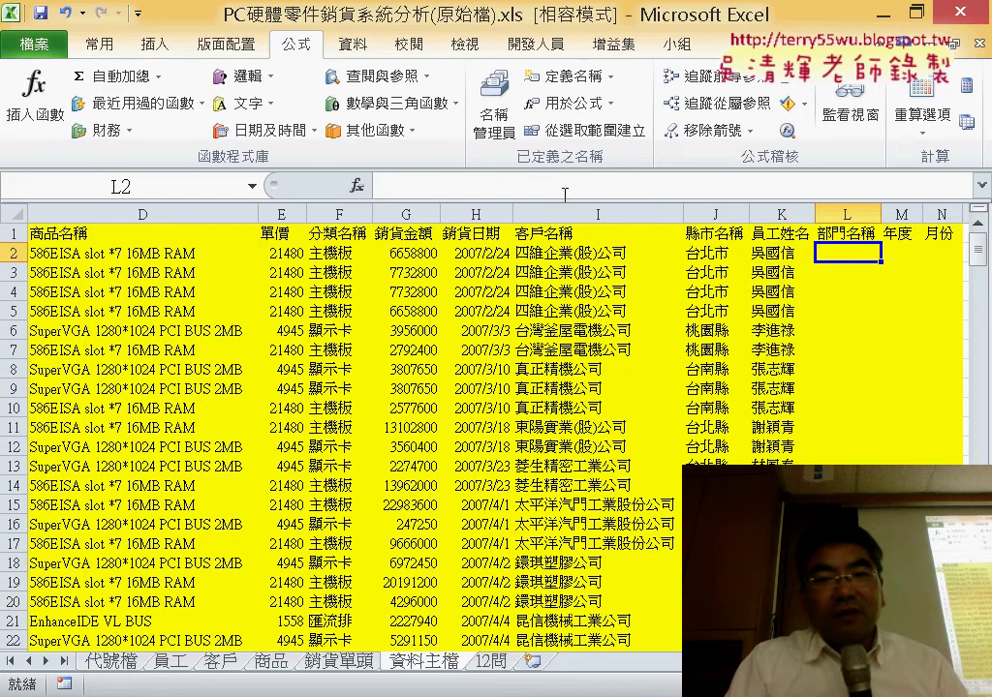
Paste =VLOOKUP(A2,銷貨單頭表,8,0) into L2 and fill the departments down column L.
right_click(567, 196)
left_click(612, 290)
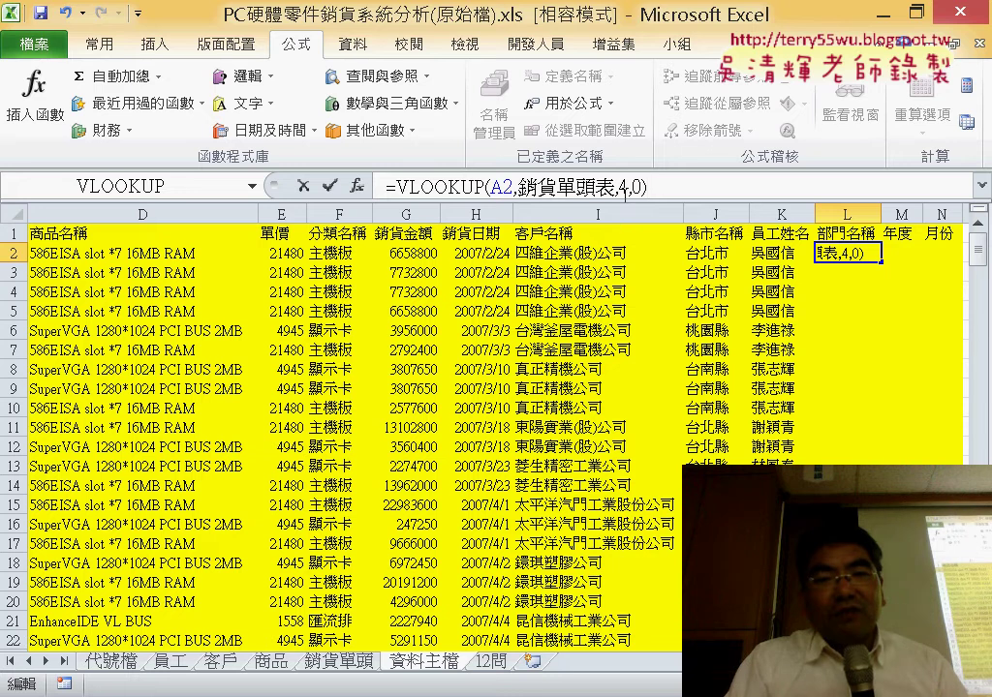
double_click(625, 187)
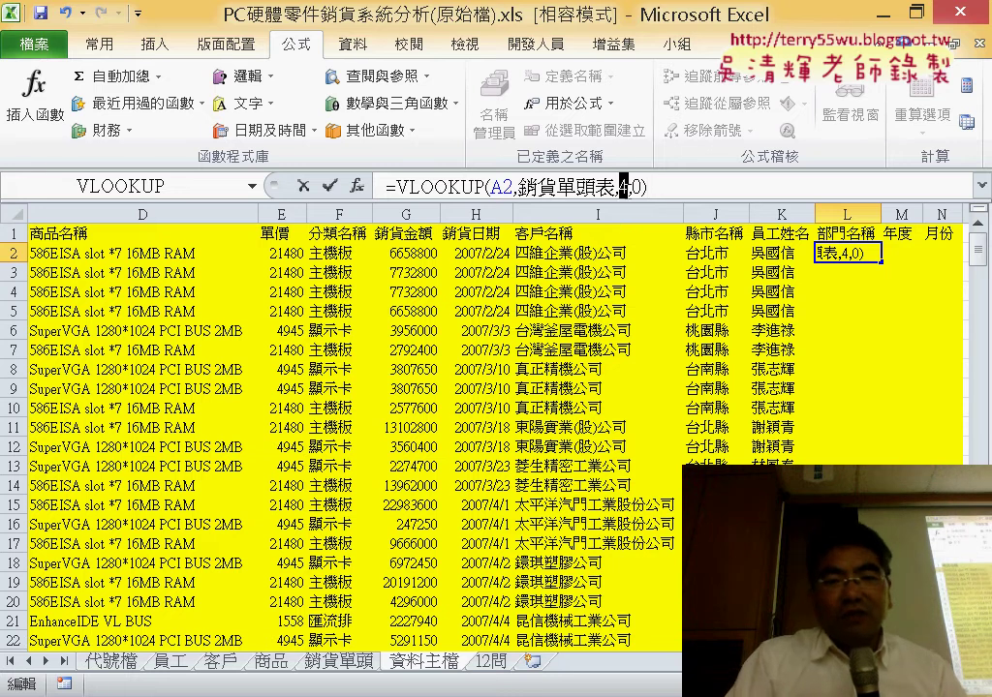
type("8")
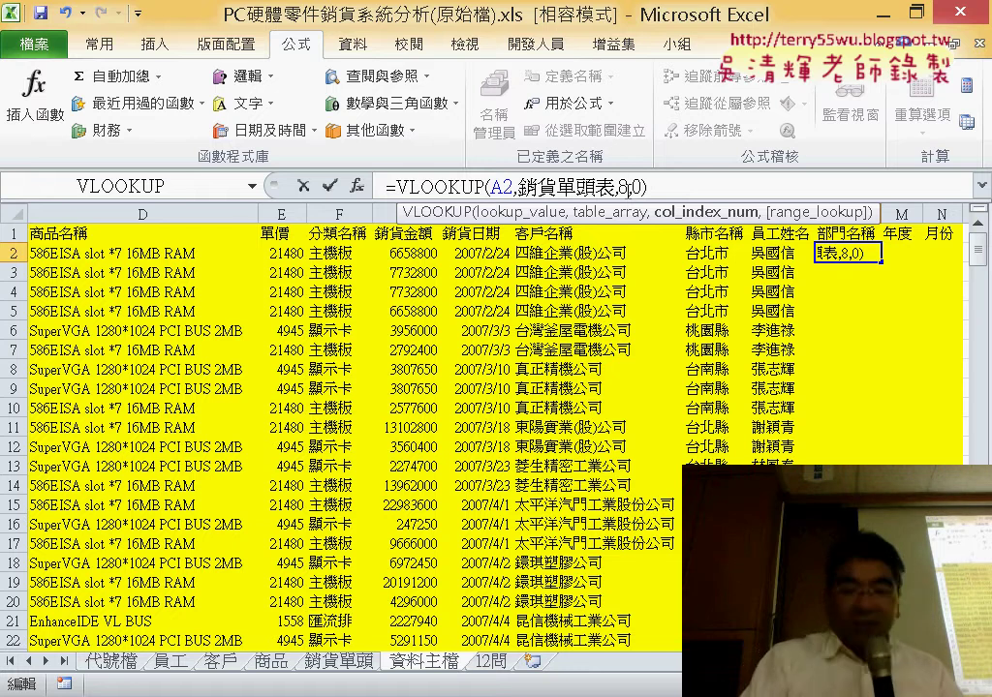
key("Return")
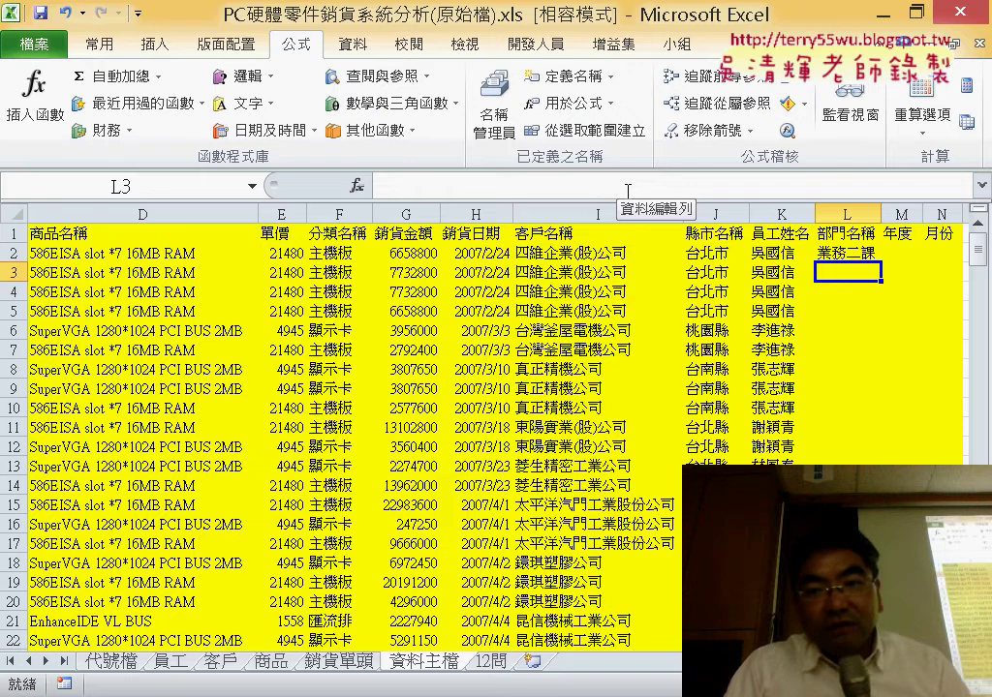
left_click(856, 252)
double_click(878, 259)
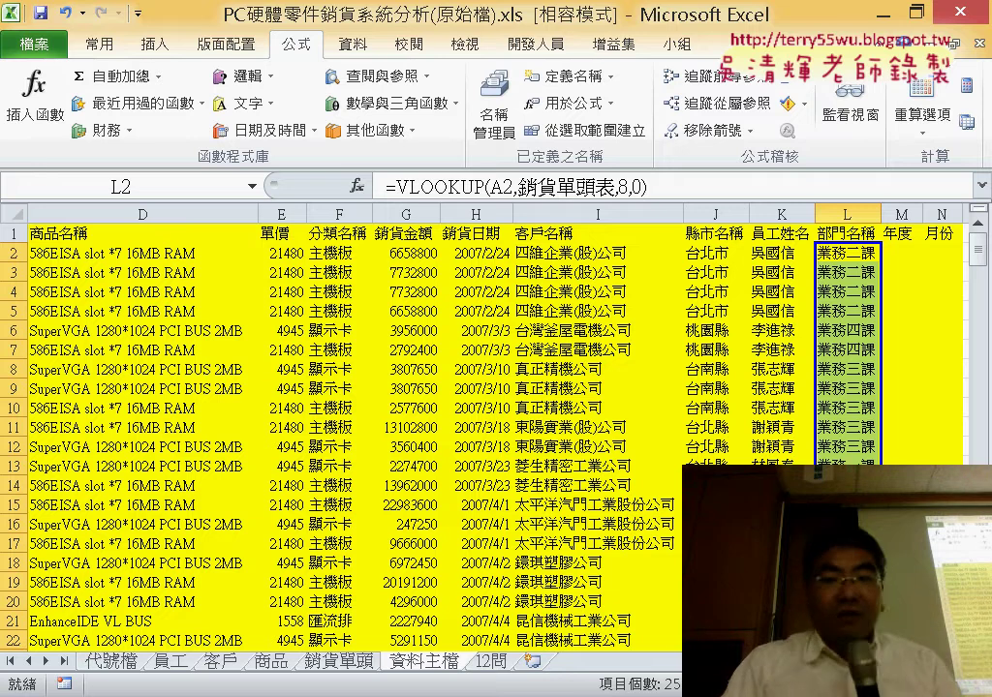
left_click(559, 254)
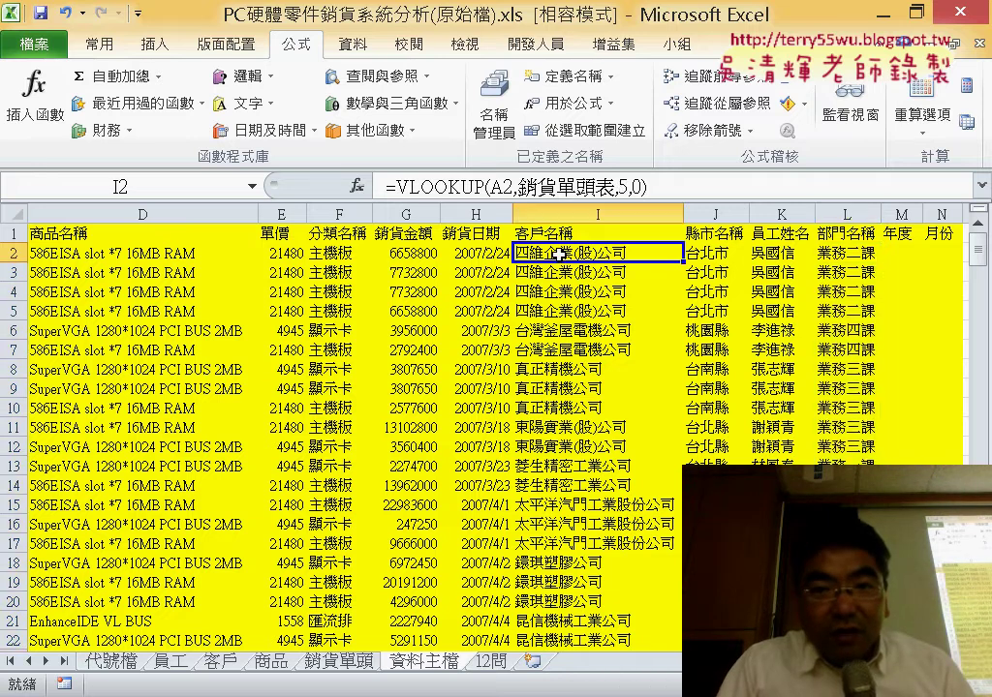
Compare the lookup formulas in H2 through L2, noting their column indexes 4 to 8.
left_click(484, 256)
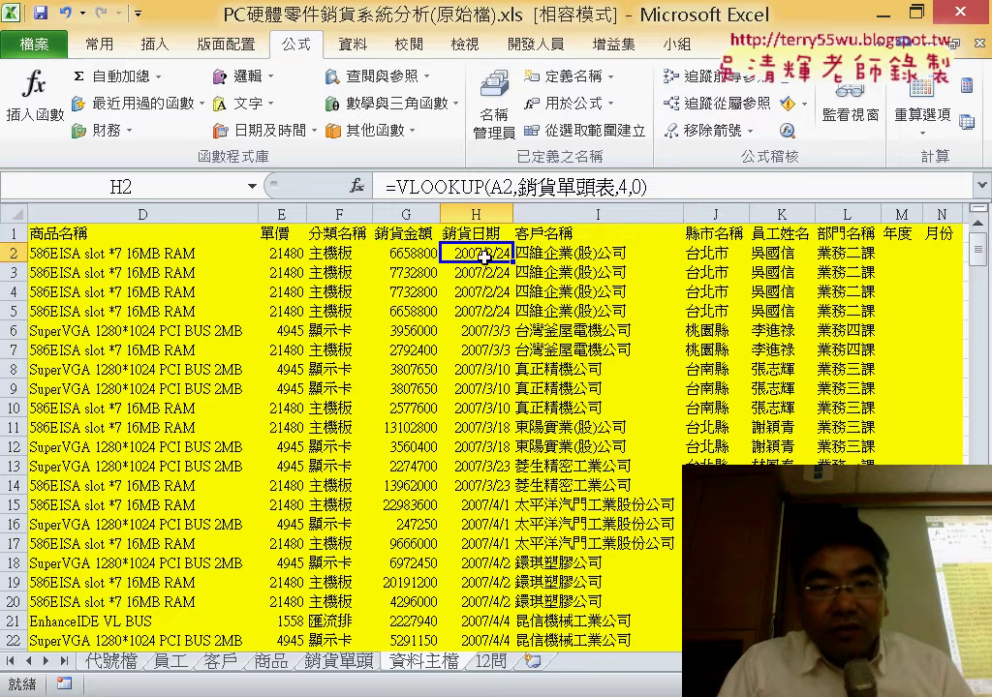
left_click_drag(540, 254, 589, 253)
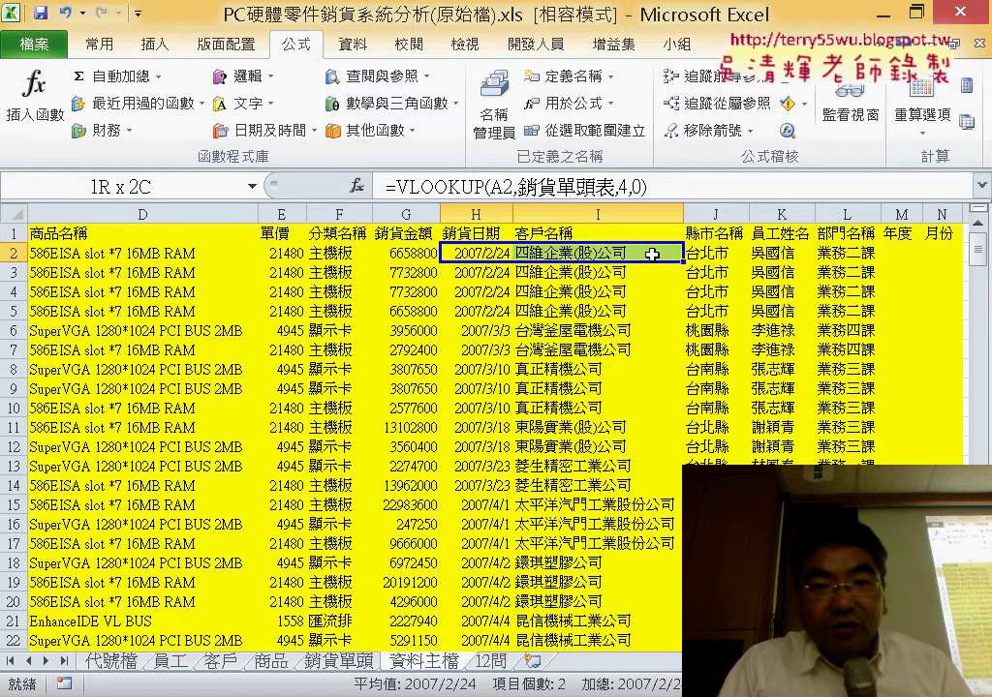
left_click_drag(652, 254, 718, 253)
left_click(719, 254)
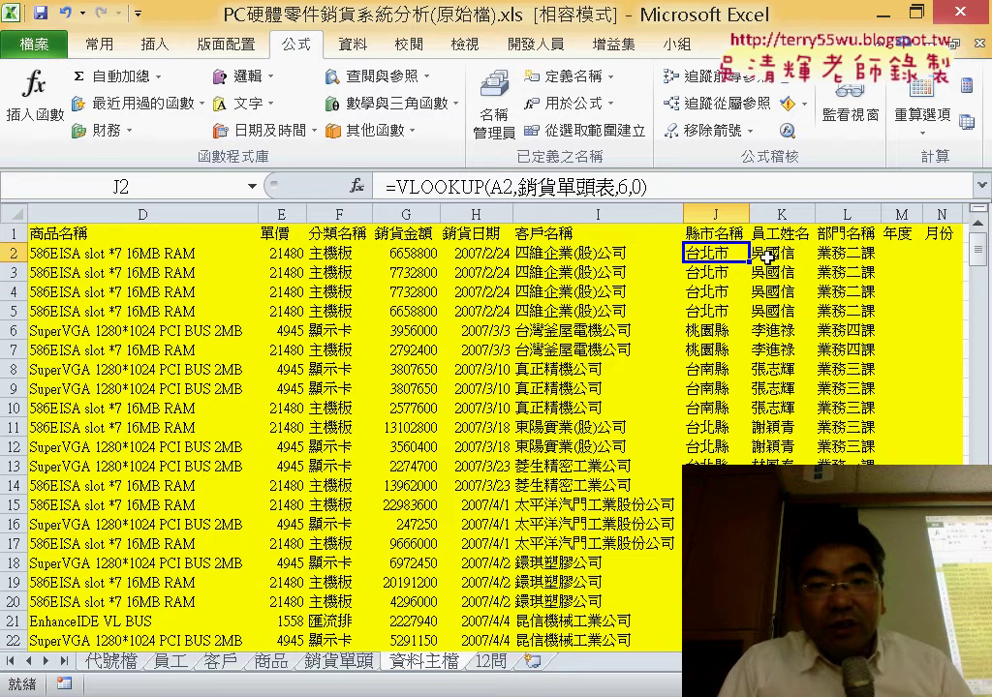
left_click(767, 256)
left_click(835, 254)
left_click(489, 253)
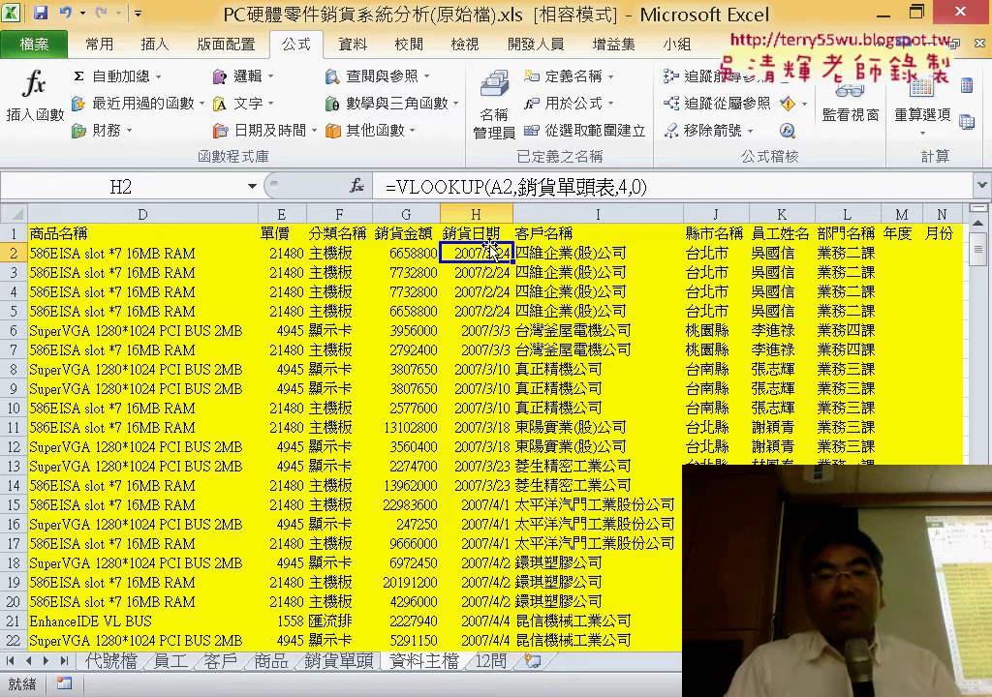
Replace the column index 4 in H2's formula with COLUMN().
double_click(623, 186)
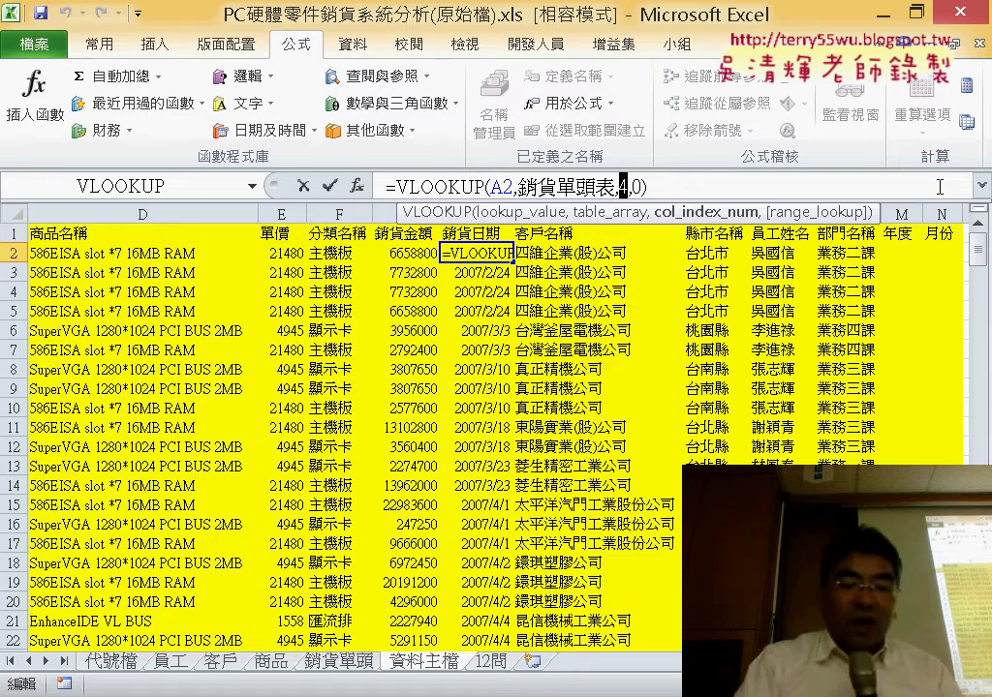
type("c")
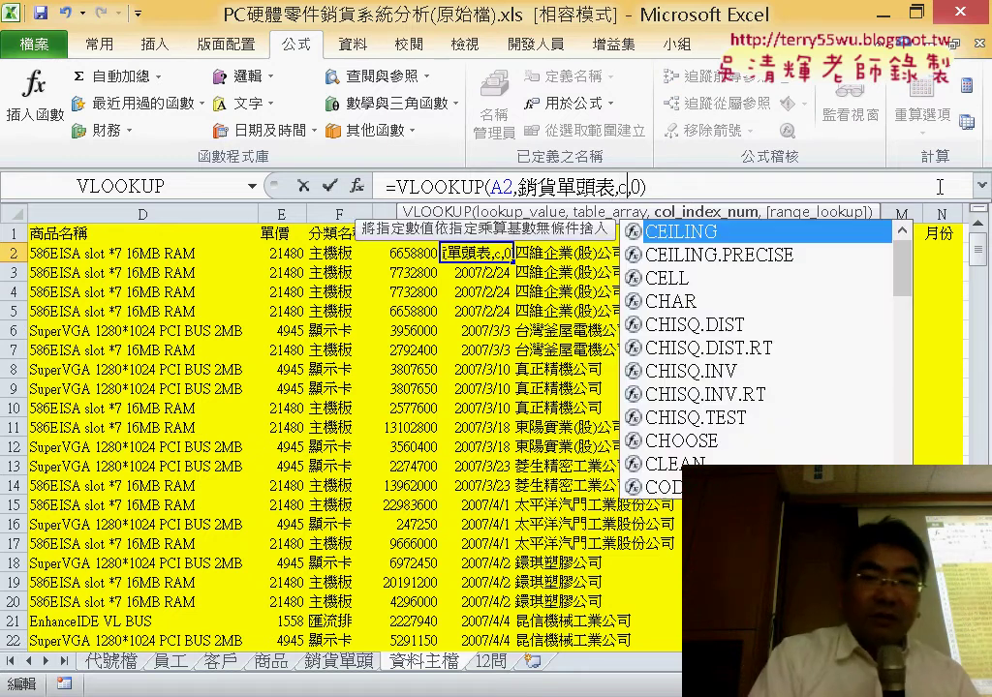
type("o")
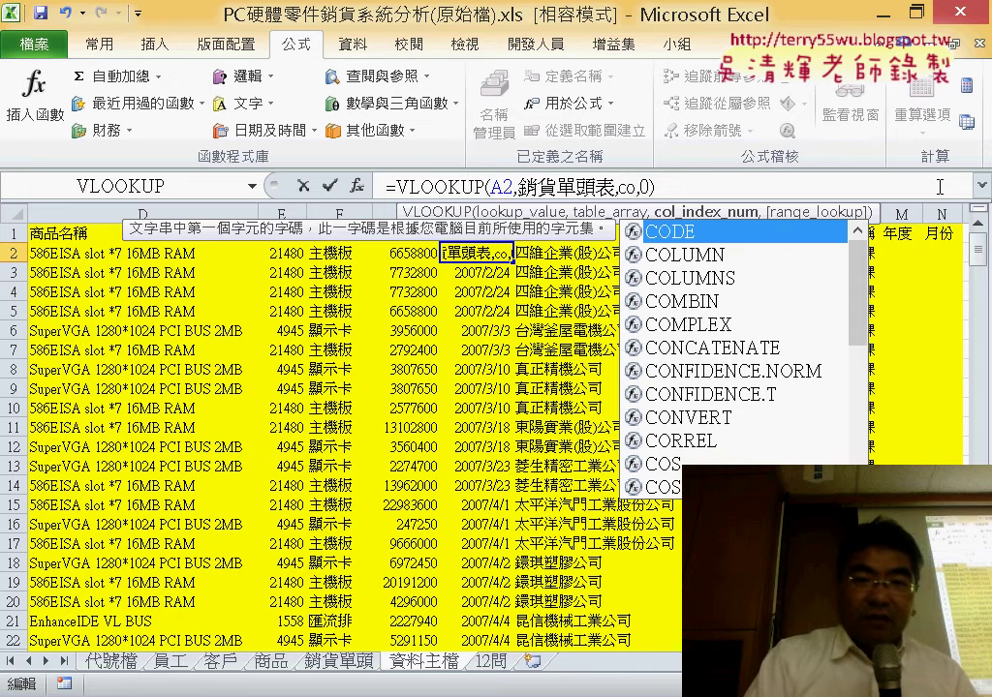
type("lu")
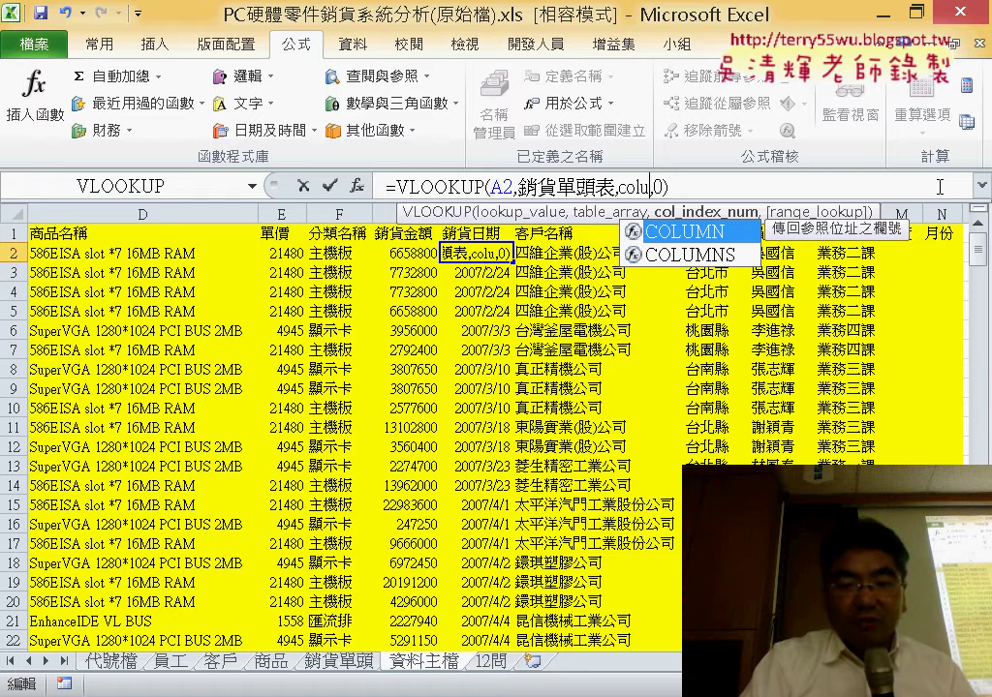
type("mn")
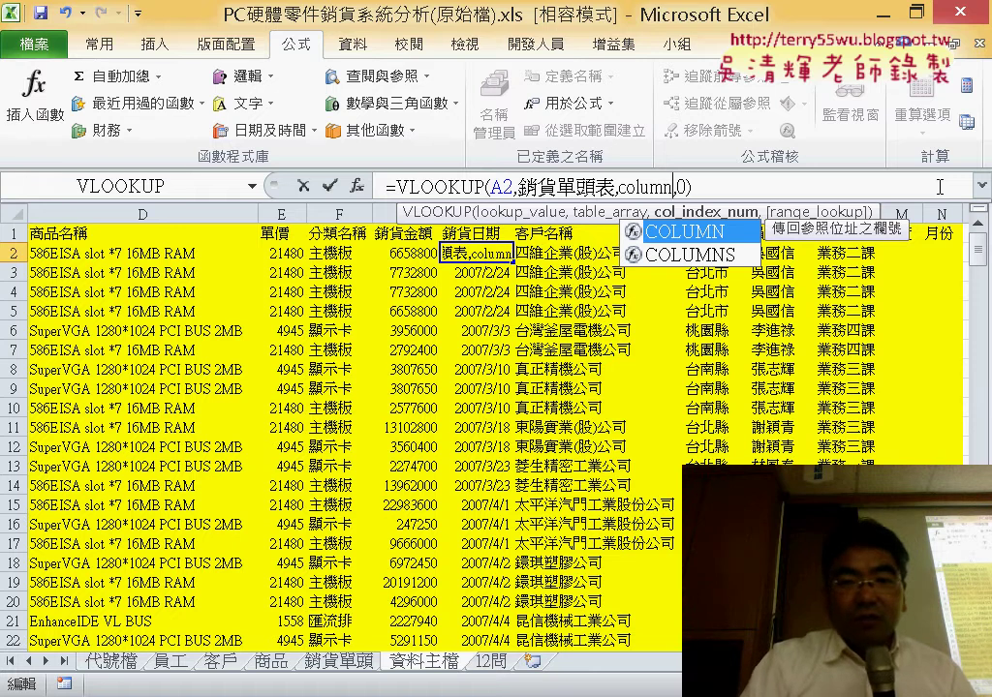
type("()")
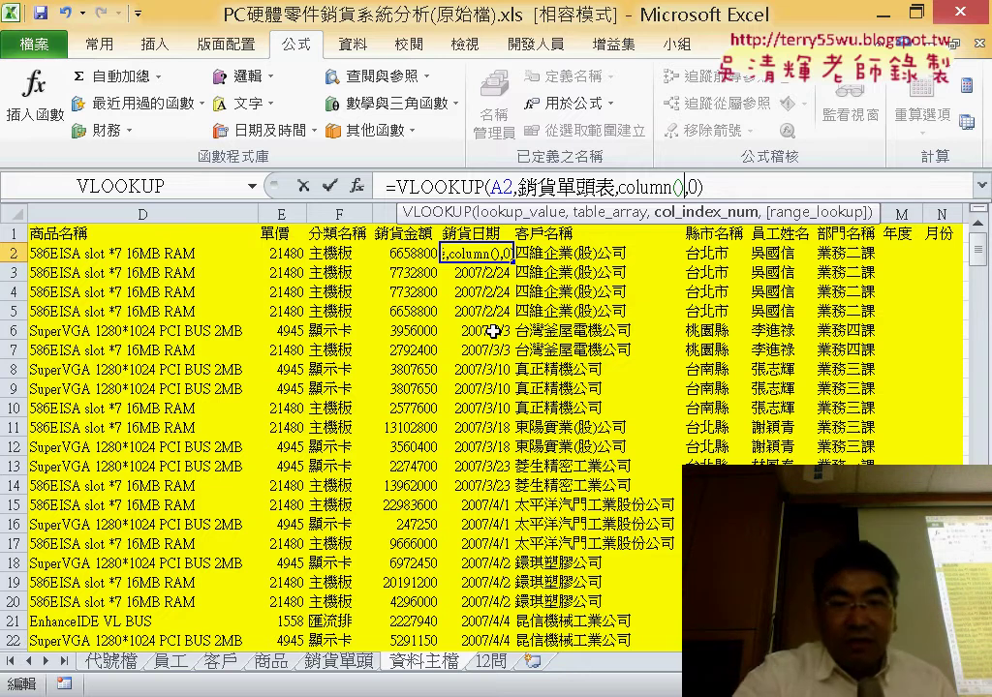
Change H2's formula to =VLOOKUP($A2,銷貨單頭表,COLUMN()-4,0) and commit it.
type("-")
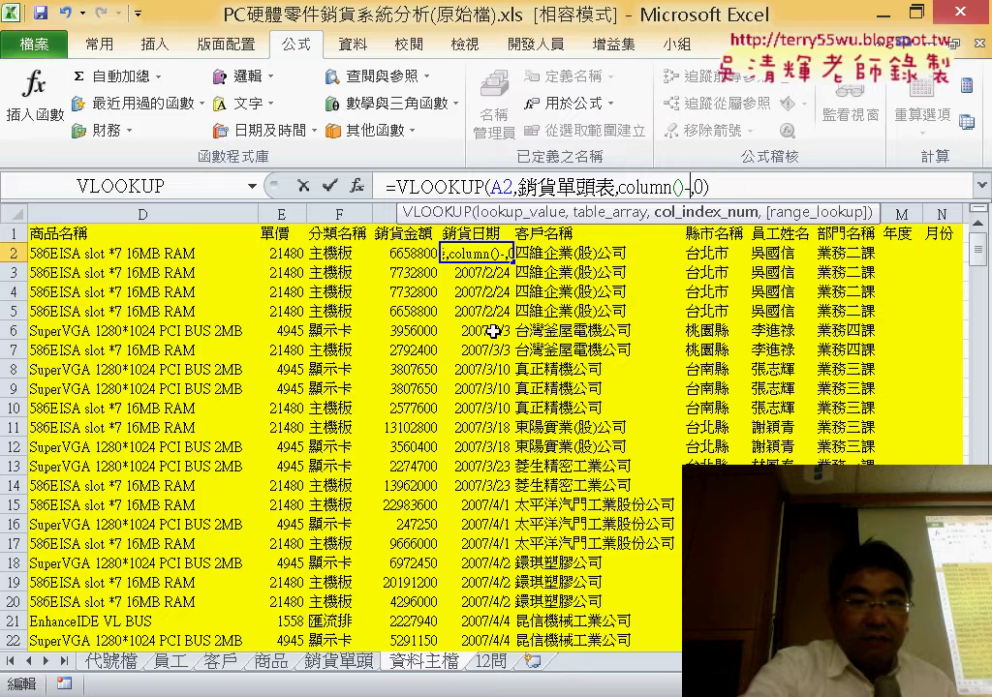
type("4")
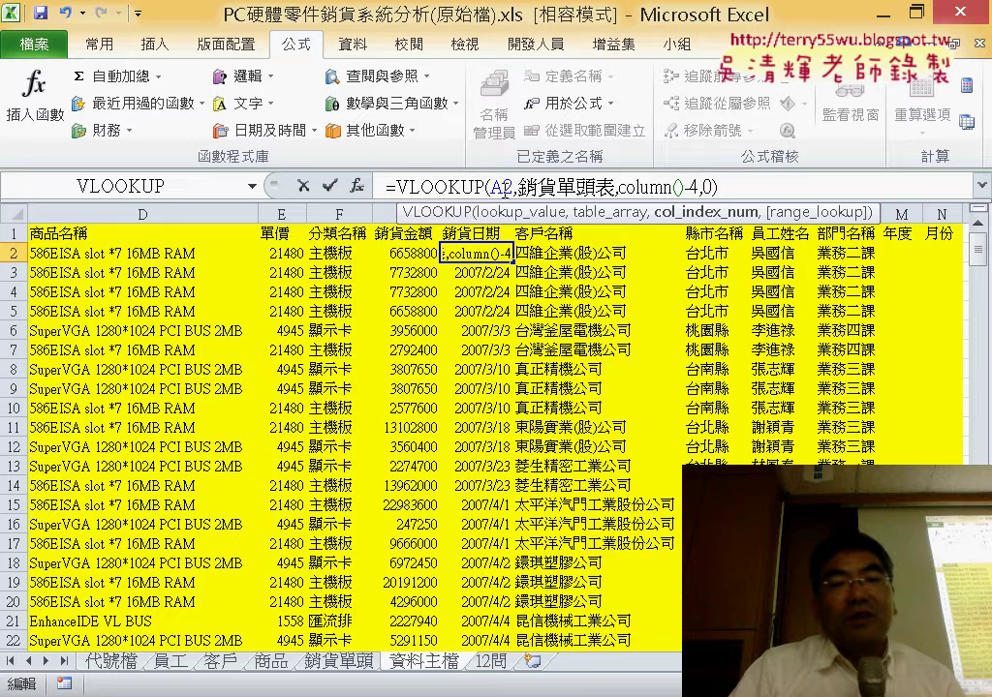
left_click(496, 186)
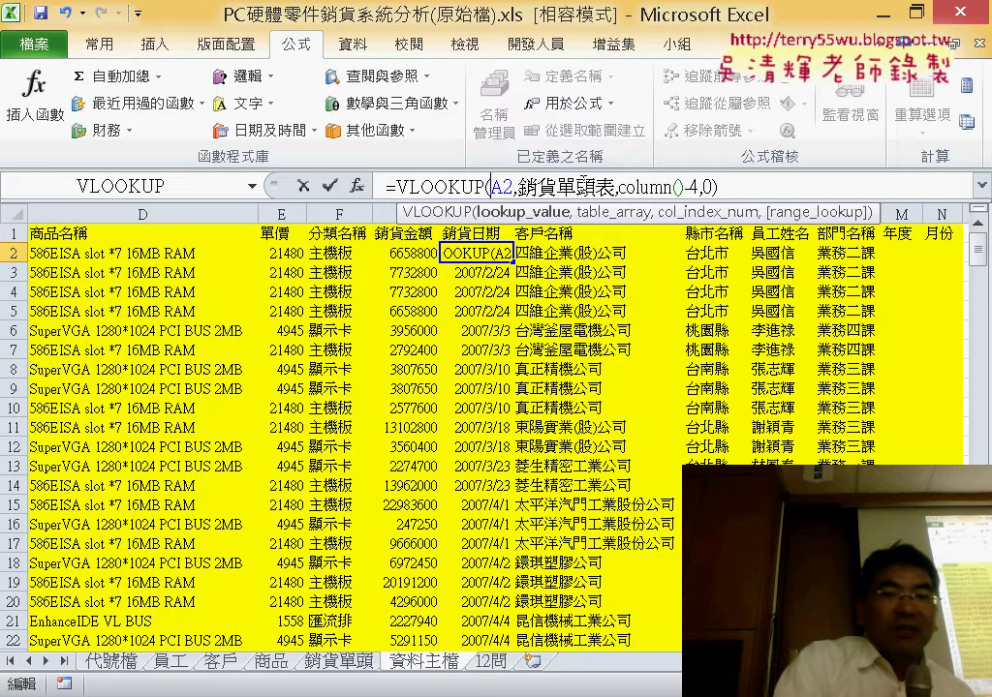
type("$")
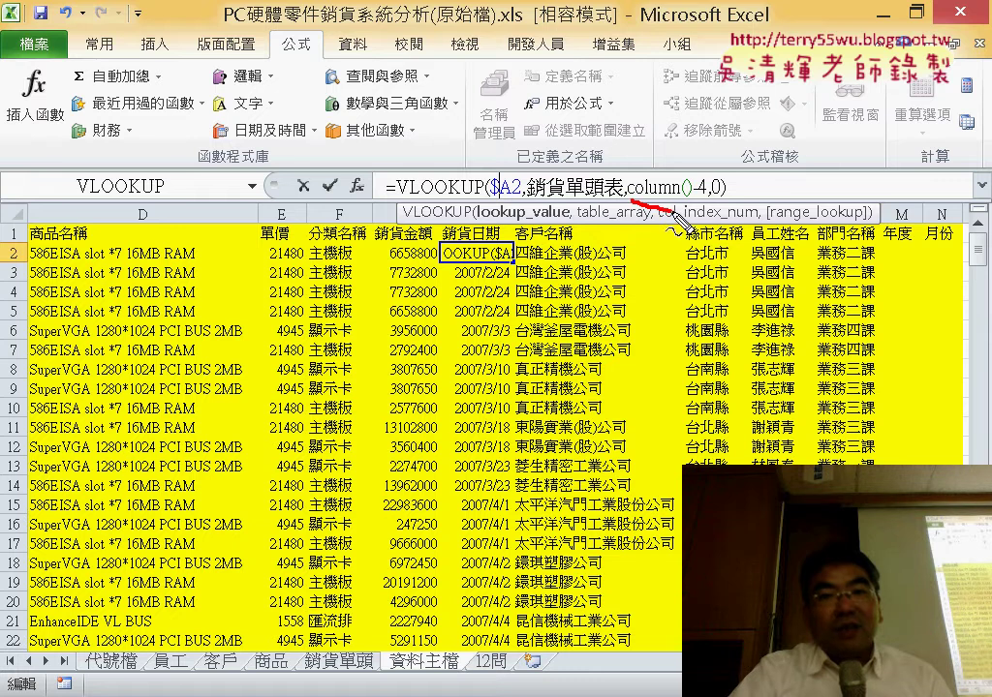
mouse_move(630, 200)
left_mouse_down()
mouse_move(719, 217)
mouse_move(636, 201)
left_mouse_up()
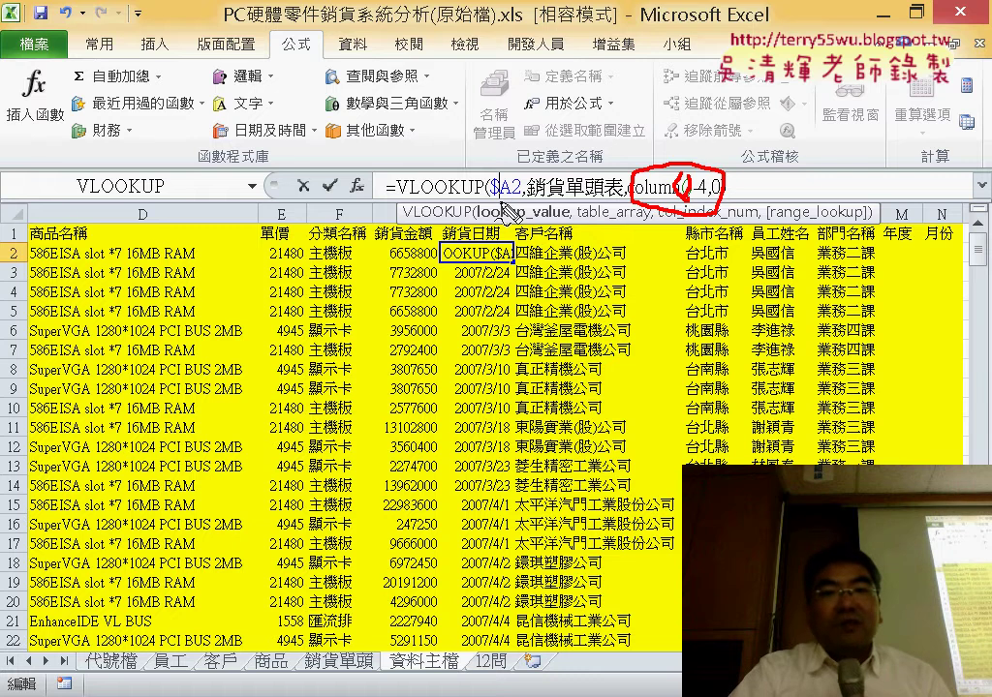
left_click_drag(489, 200, 521, 196)
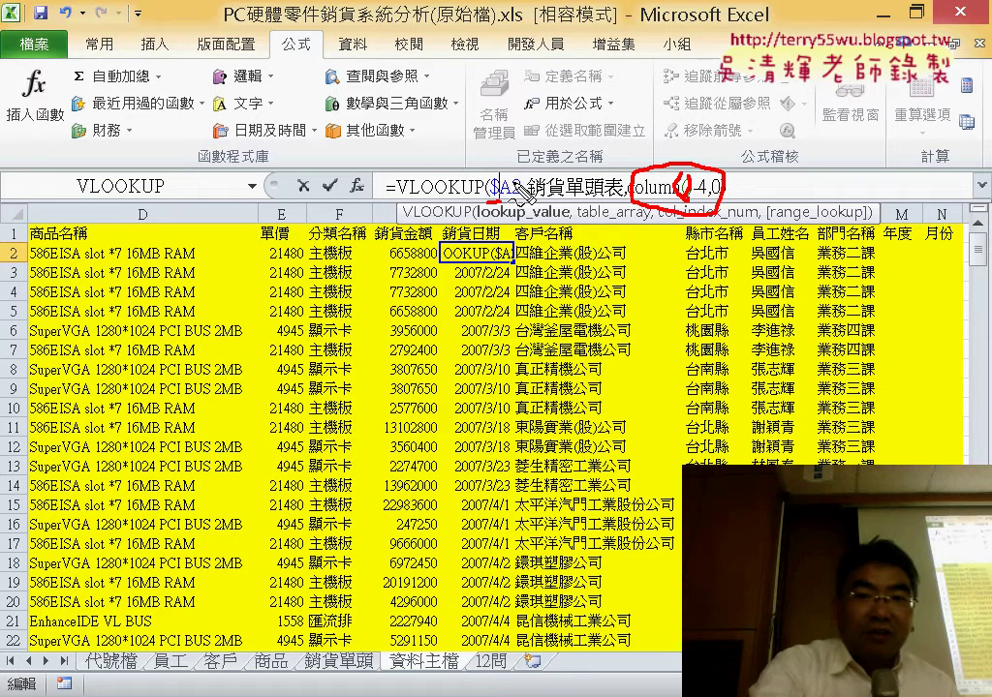
key("Escape")
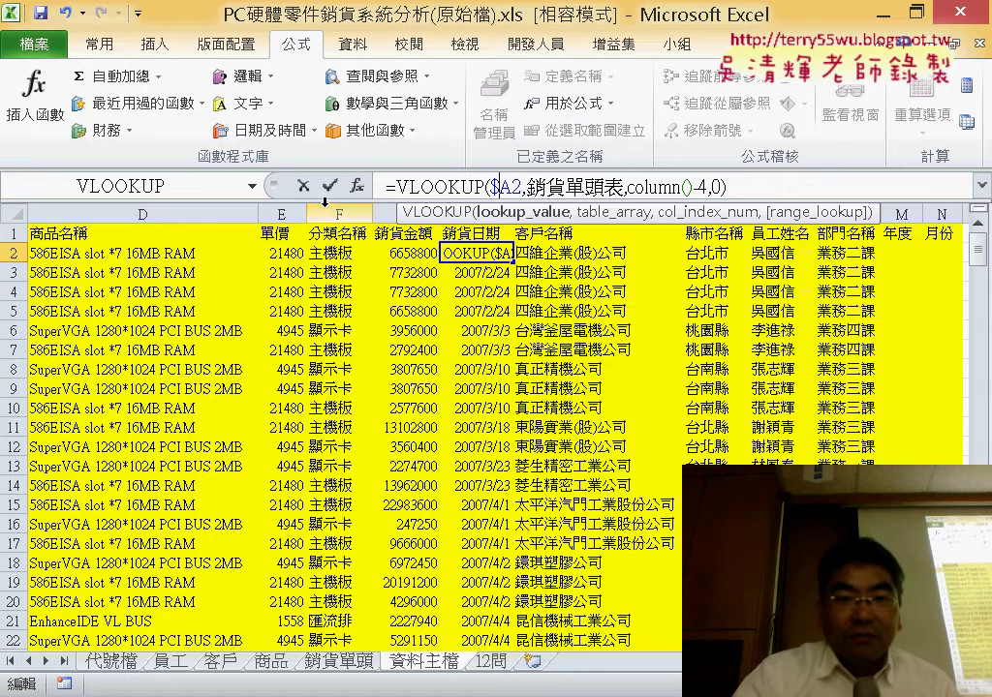
left_click(330, 185)
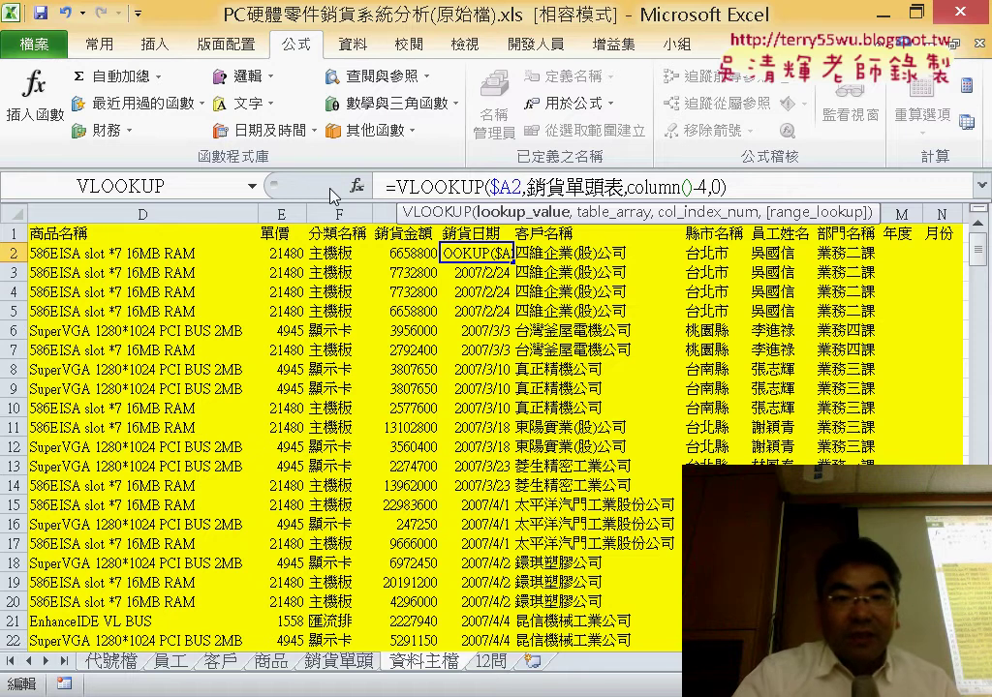
Fill H2's formula down column H and clear the old lookup formulas from I2:L to the last row.
double_click(510, 260)
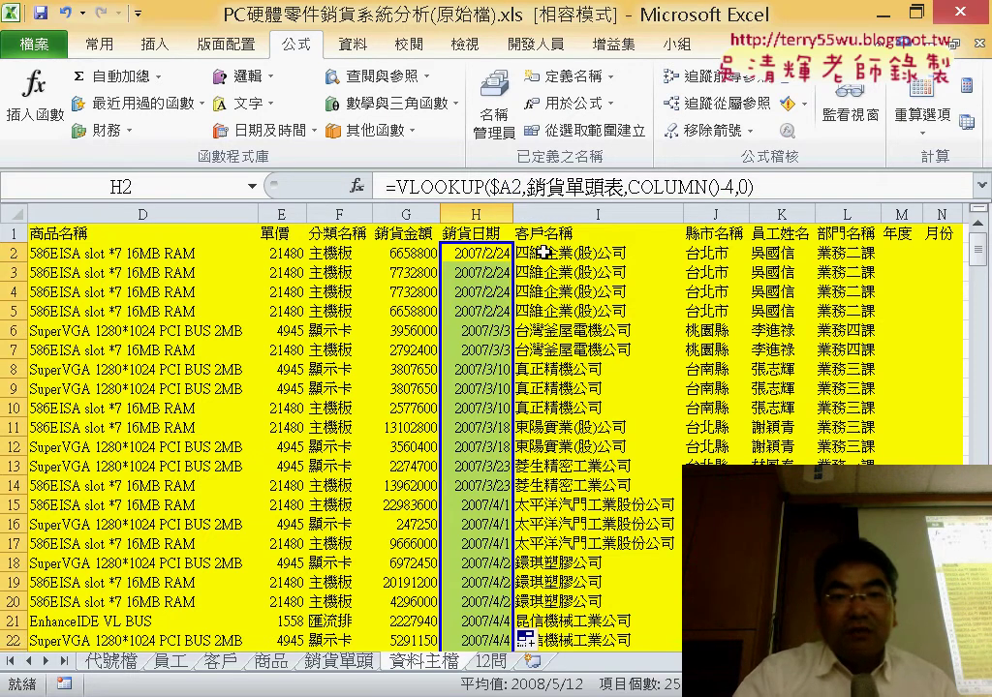
left_click(578, 253)
left_click_drag(579, 252, 830, 259)
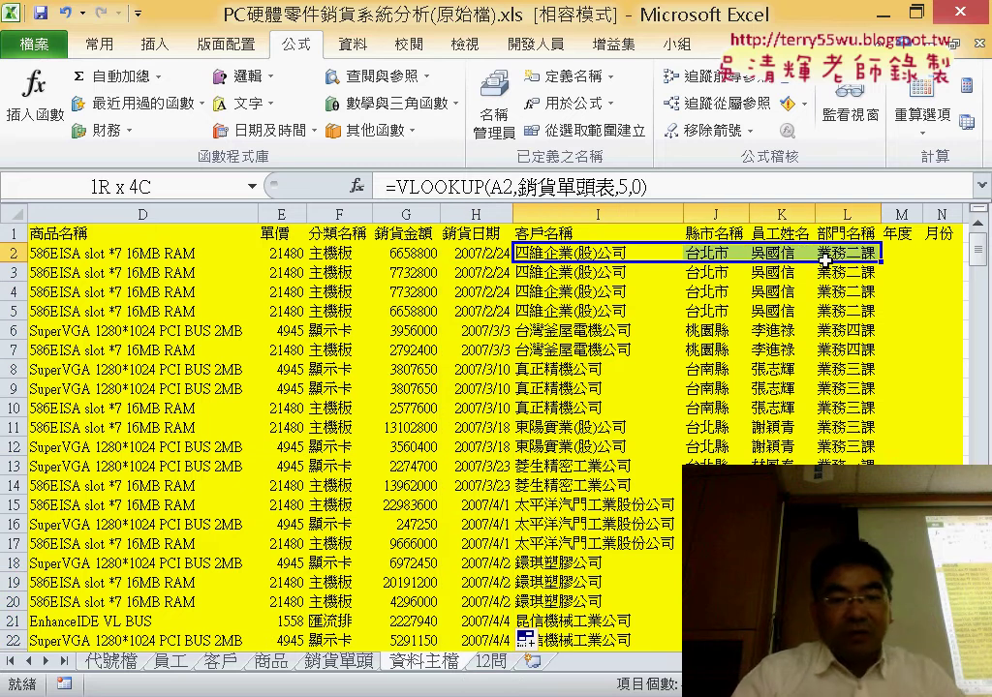
key("ctrl+shift+Down")
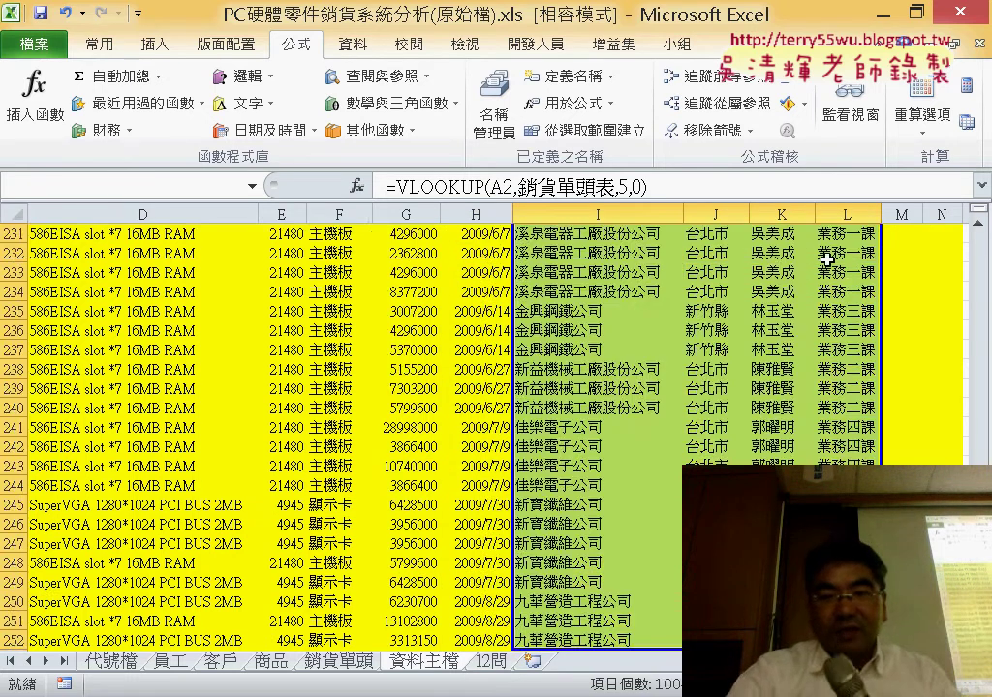
key("Delete")
key("ctrl+BackSpace")
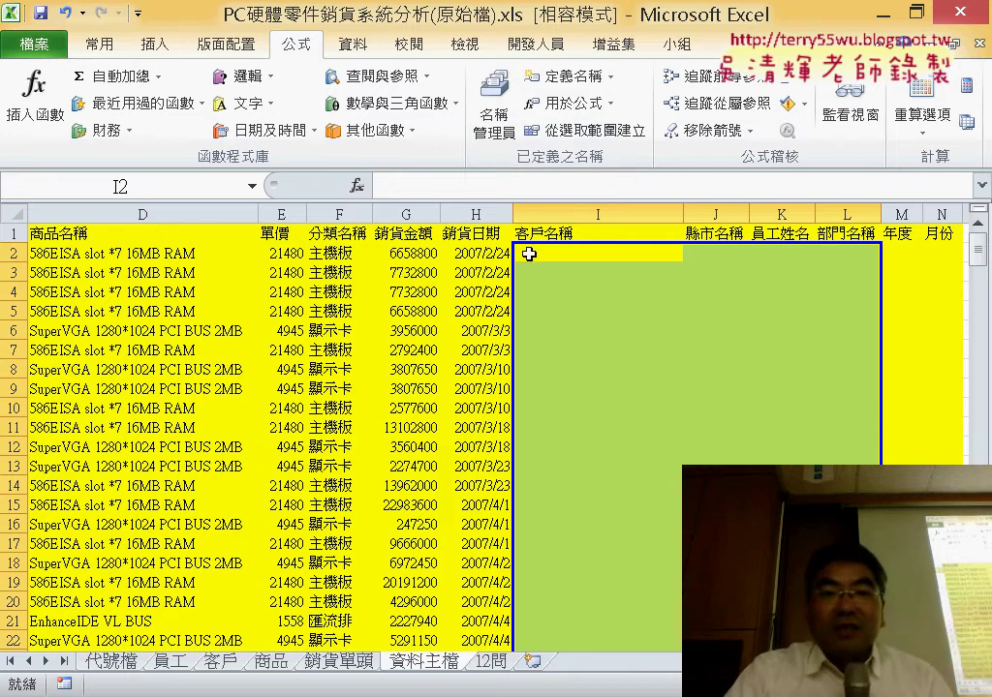
Clear the dates below H2, then copy H2's formula across to L2 and fill H2:L2 down every row.
left_click(492, 253)
left_click_drag(513, 264, 874, 268)
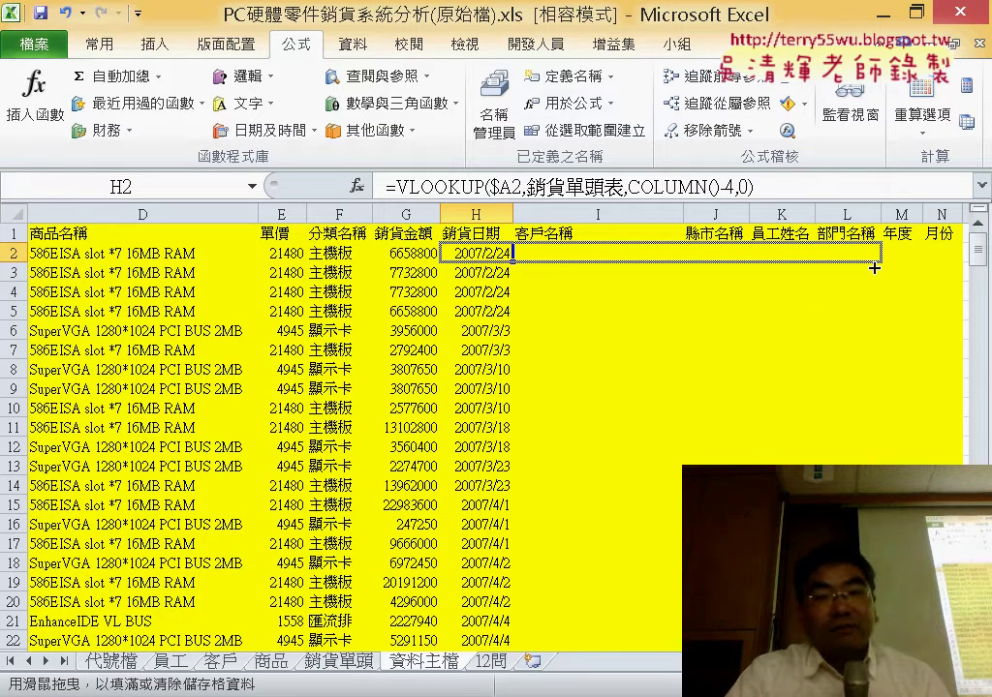
left_click_drag(874, 268, 874, 268)
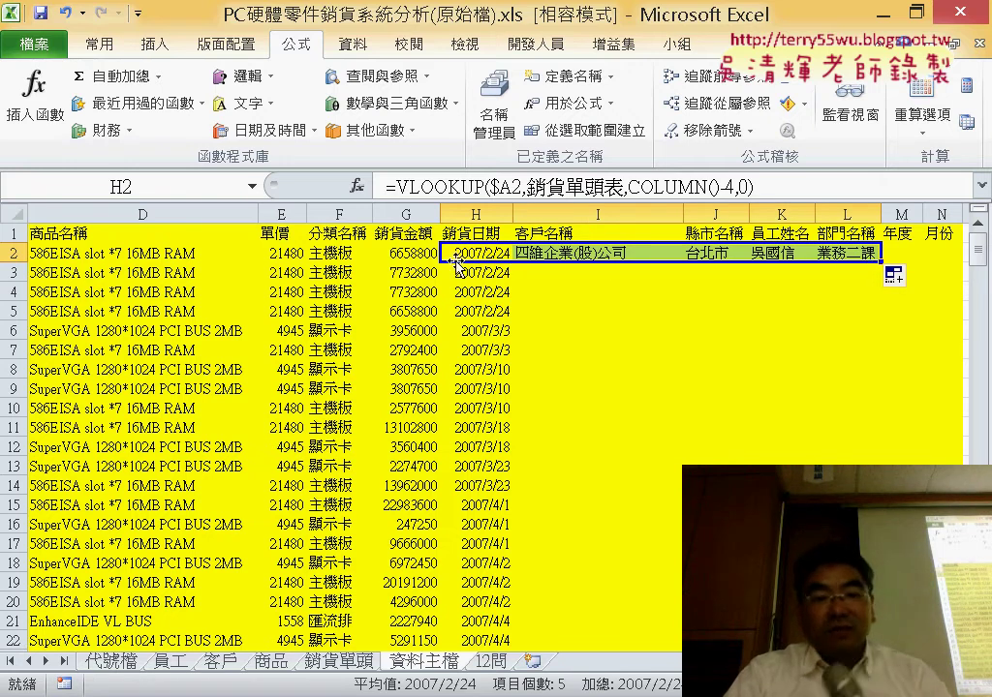
left_click(494, 274)
key("ctrl+shift+Down")
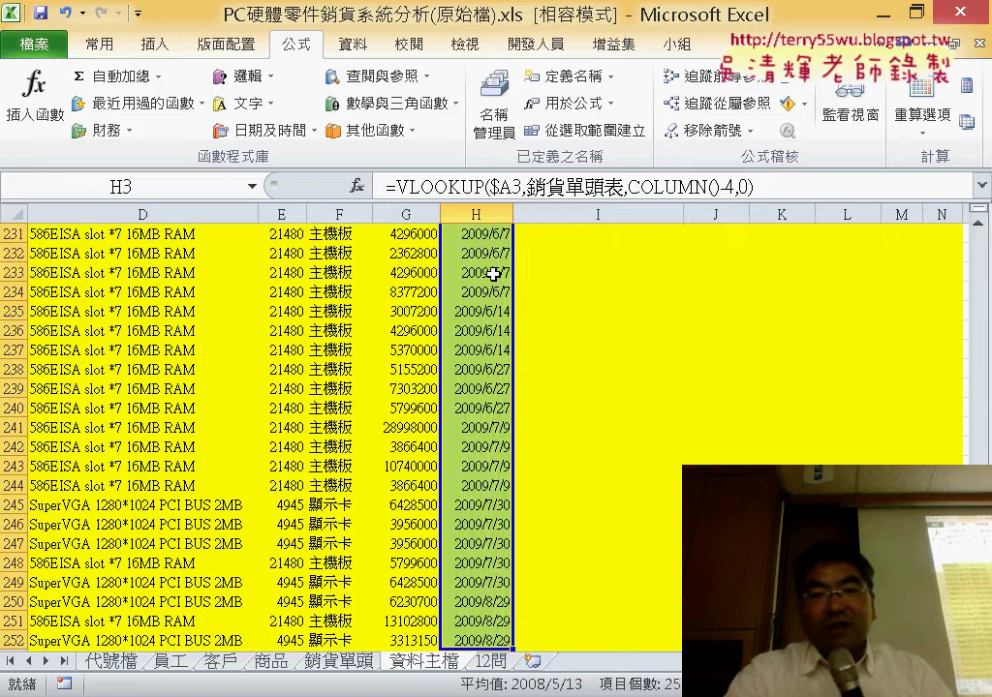
key("Delete")
key("ctrl+BackSpace")
key("Up")
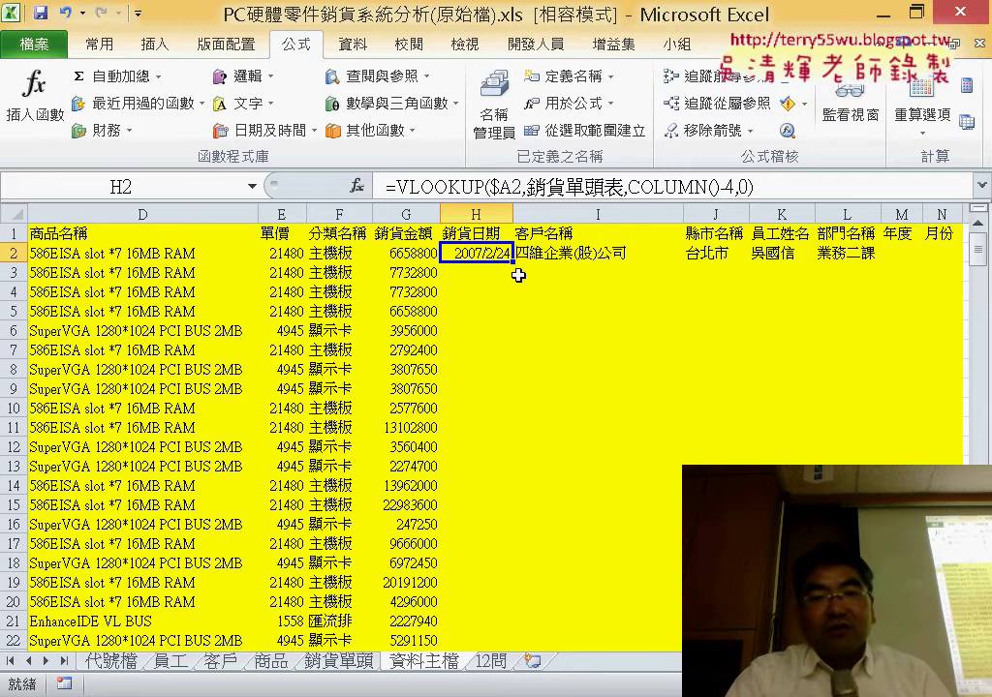
left_click_drag(512, 264, 883, 269)
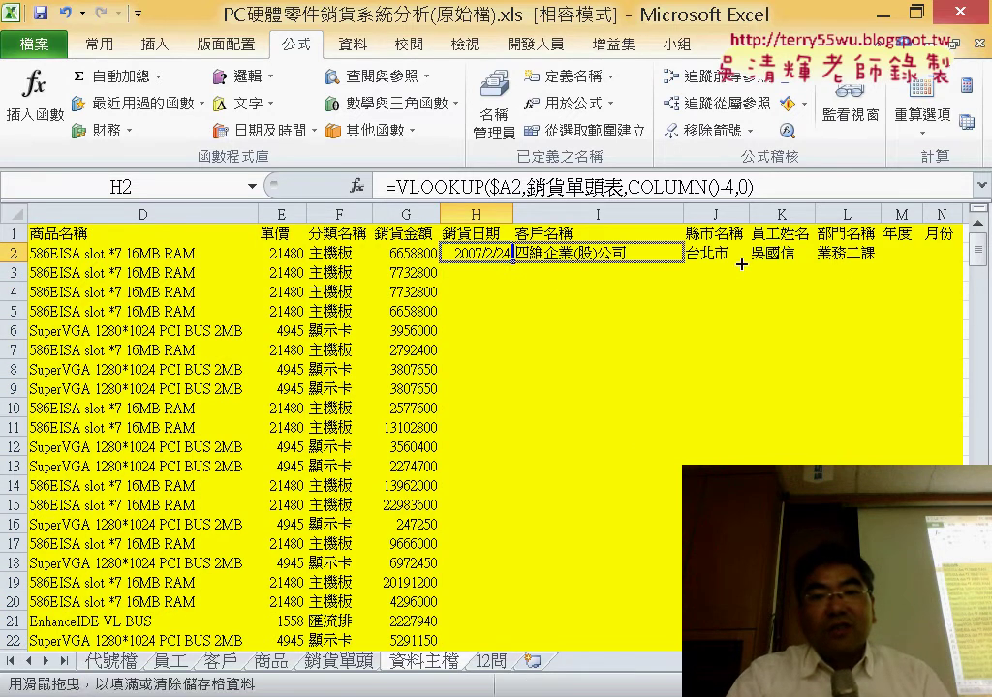
double_click(878, 263)
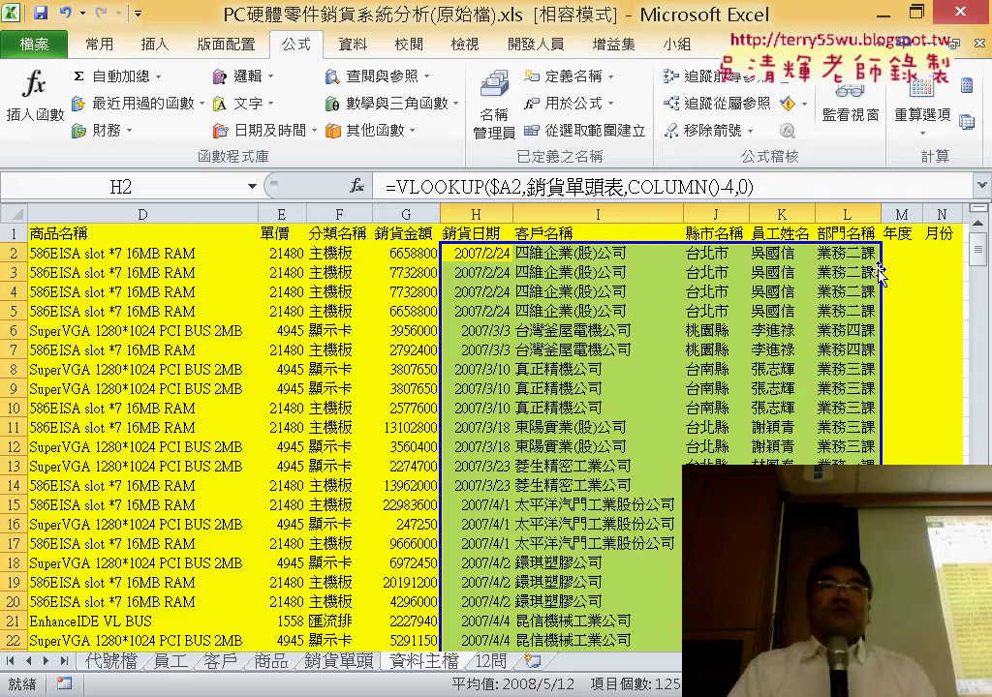
left_click(473, 254)
left_click(701, 186)
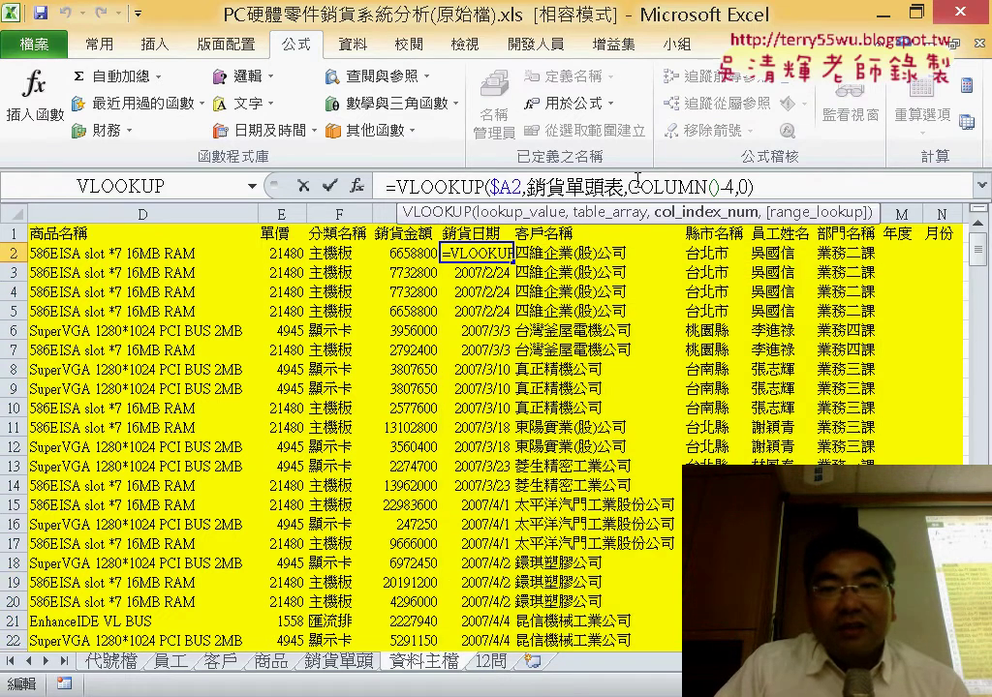
left_click_drag(633, 186, 725, 190)
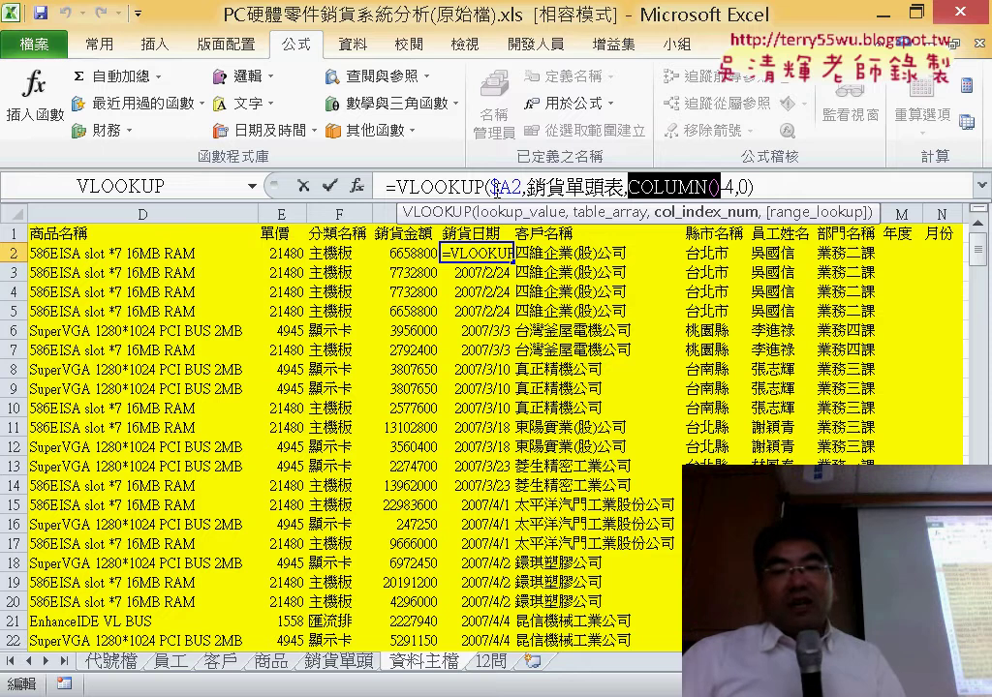
scroll(558, 359, "right", 1)
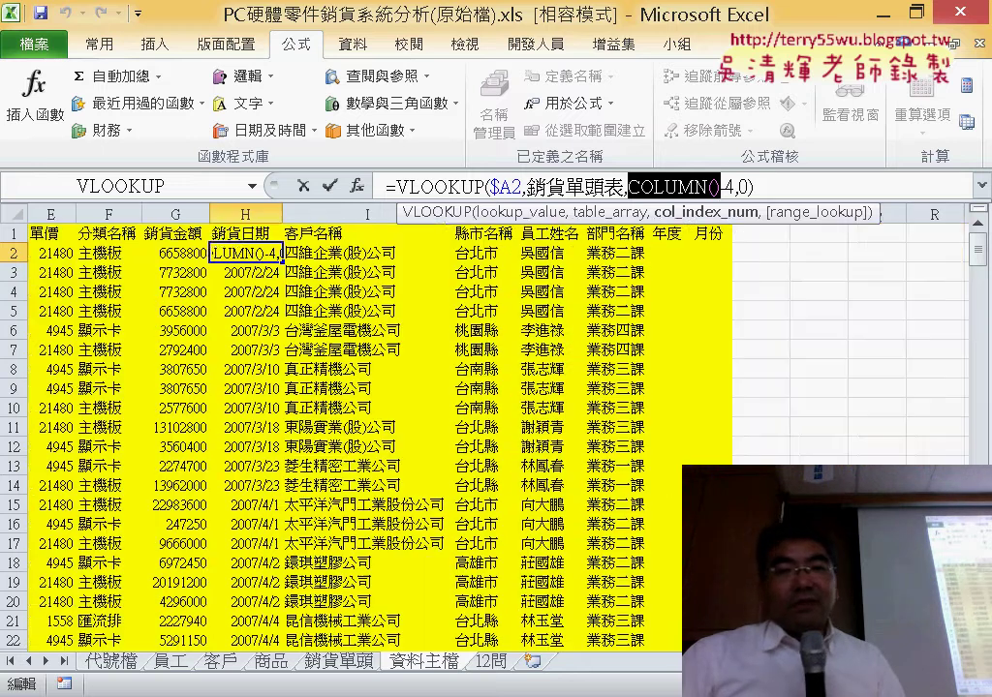
scroll(558, 359, "right", 1)
left_click(625, 252)
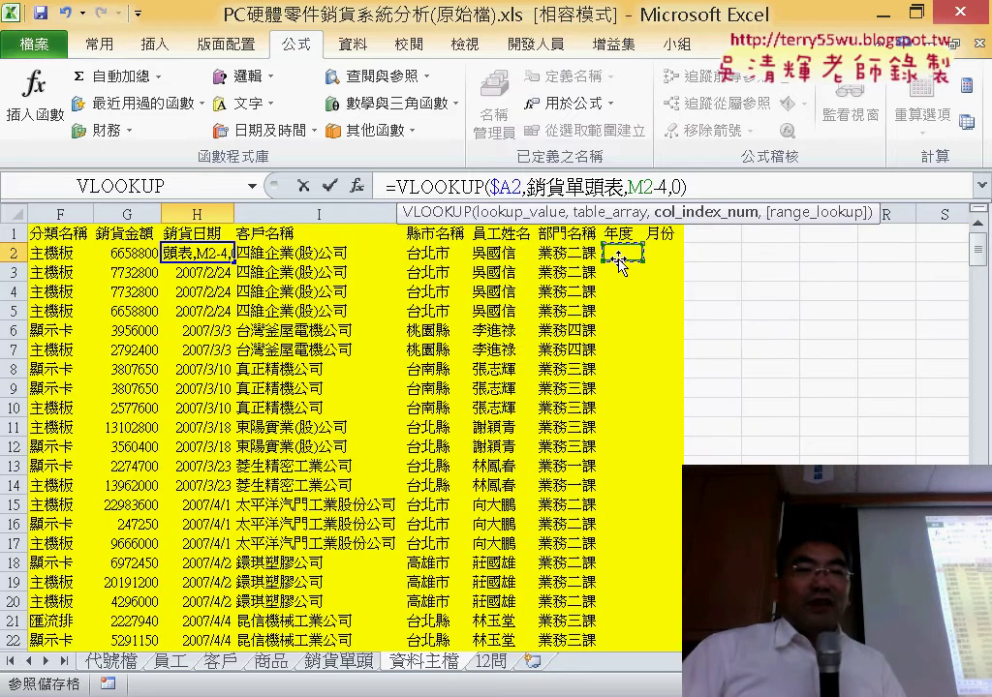
left_click(303, 187)
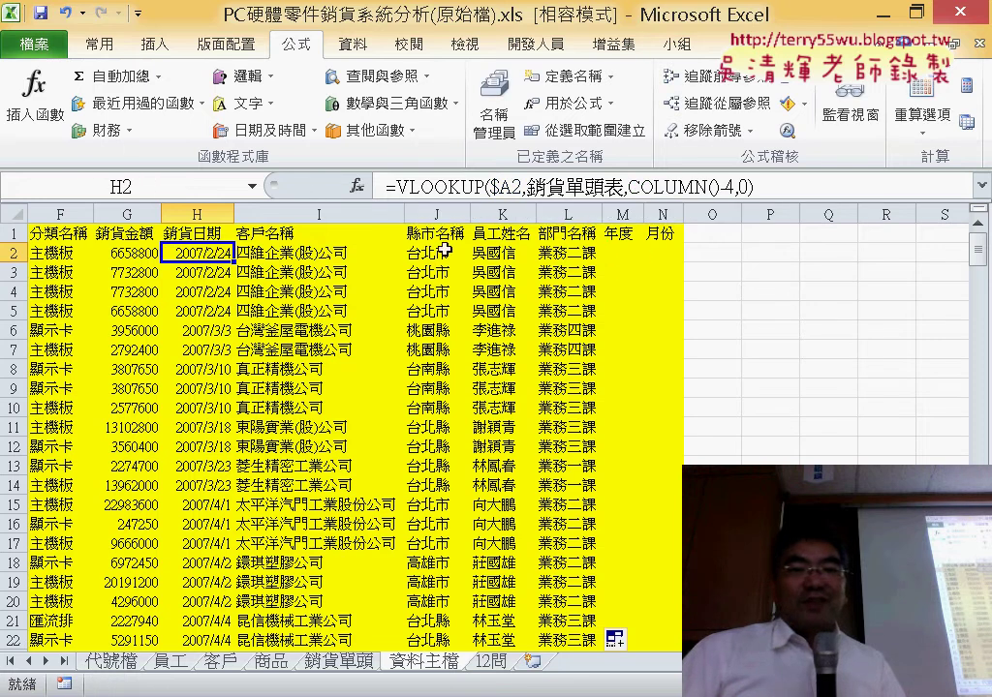
left_click(623, 252)
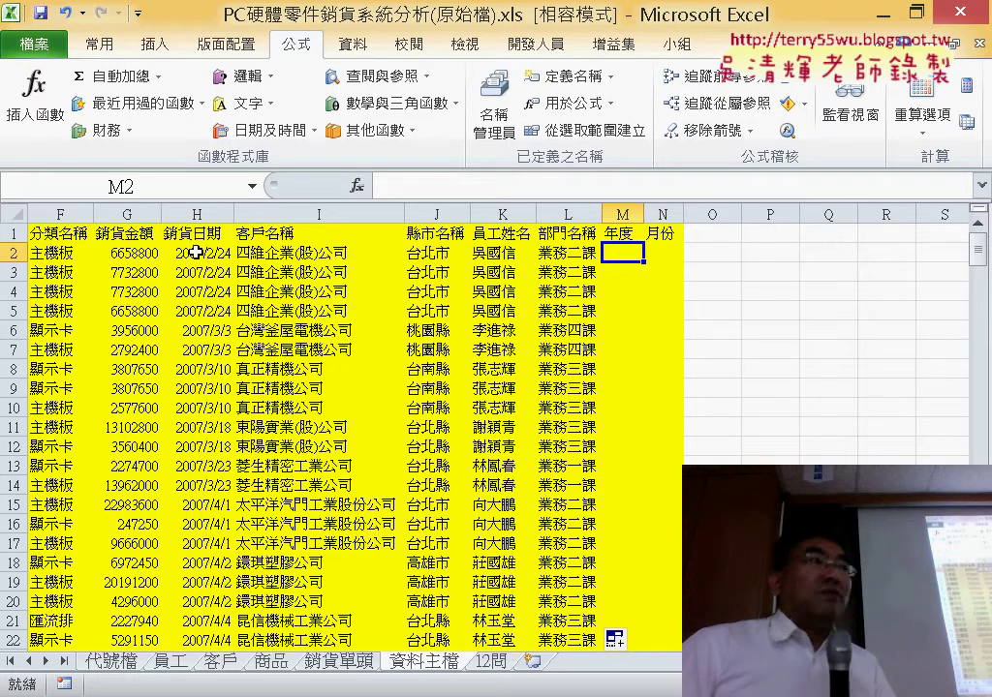
In M2, start Insert Function and filter to the 日期及時間 category.
left_click(196, 253)
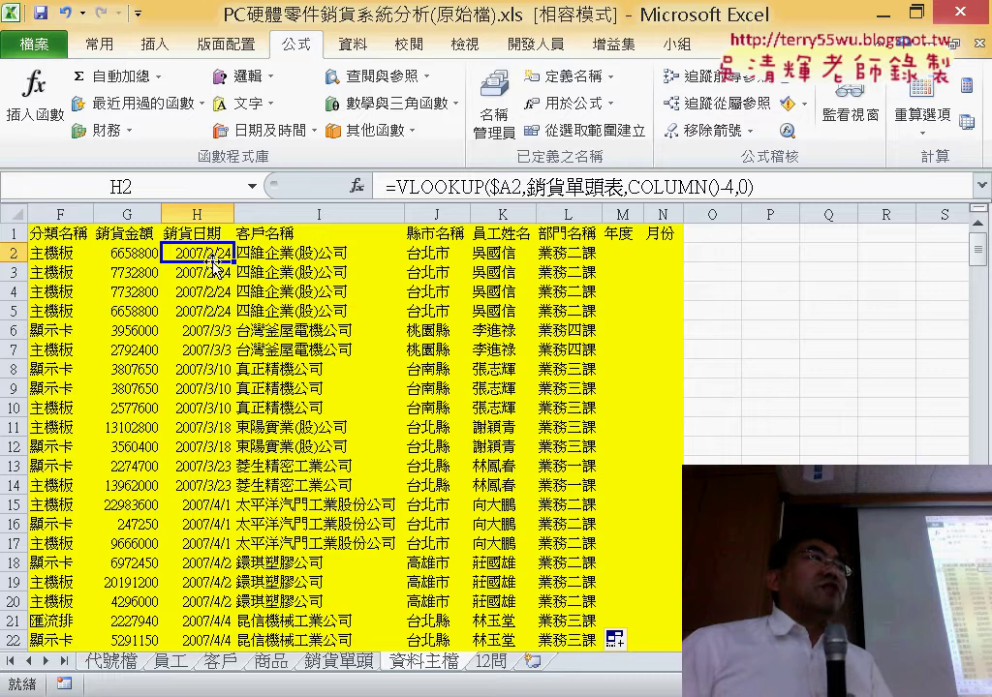
left_click(623, 253)
left_click(357, 185)
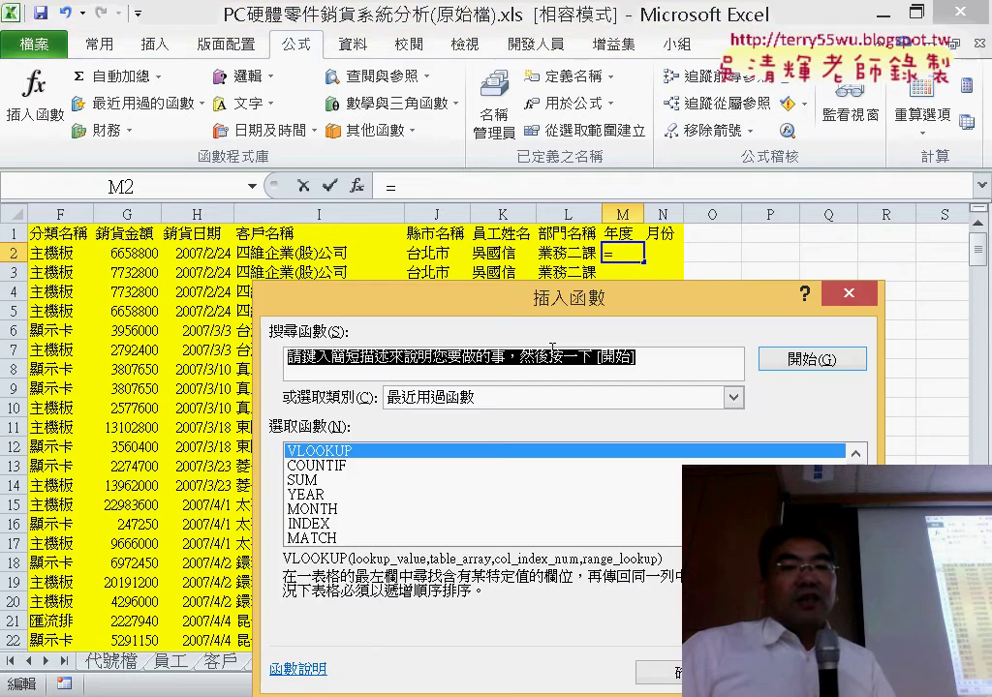
left_click_drag(441, 293, 482, 77)
left_click(568, 180)
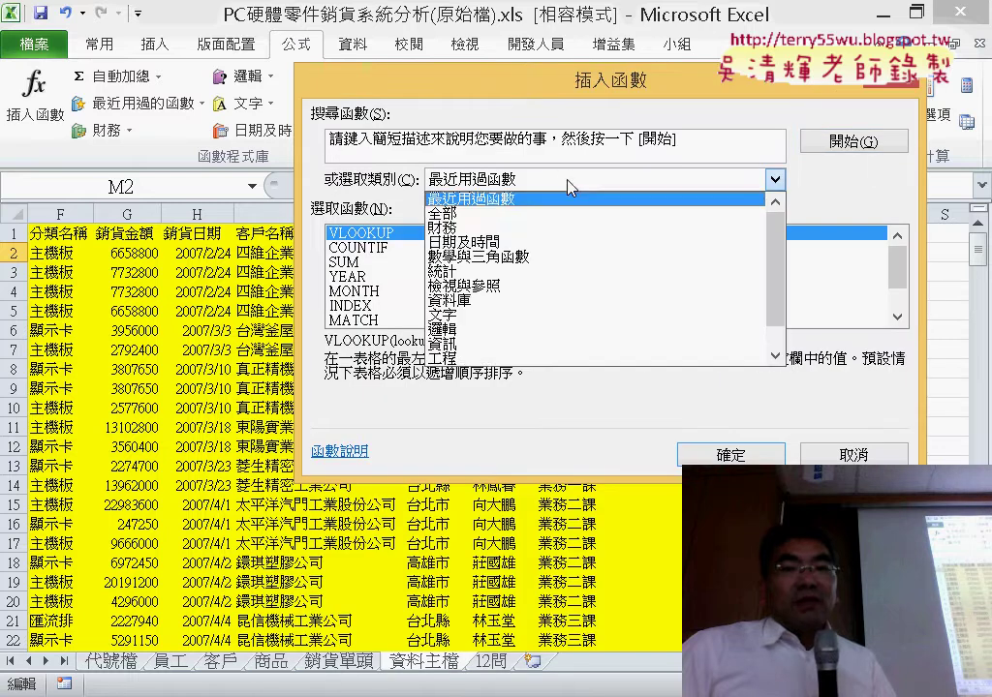
left_click(549, 246)
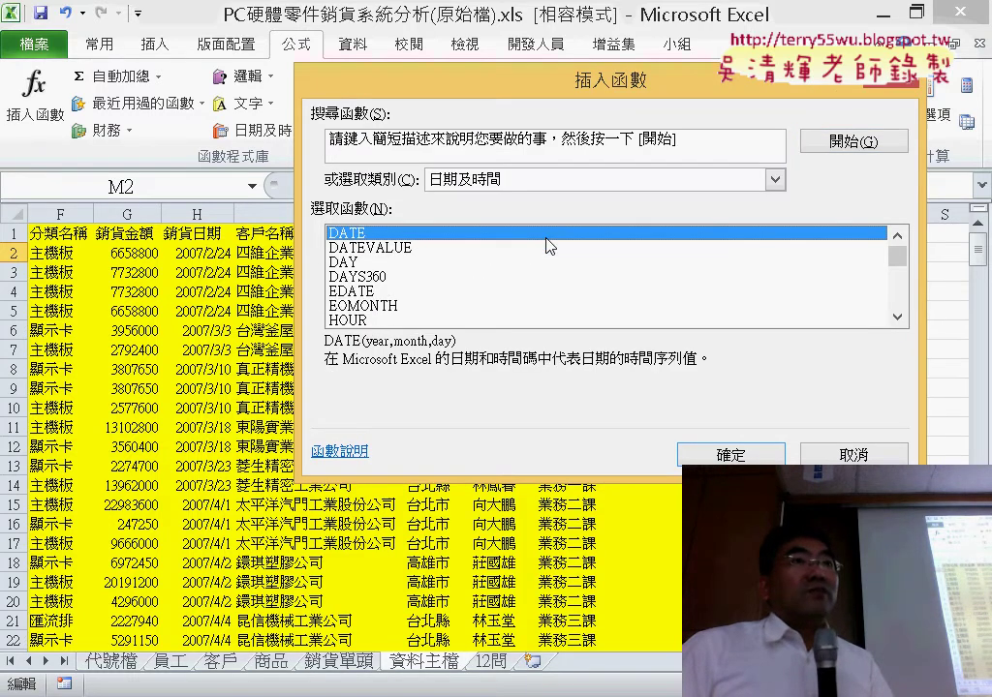
Enter =YEAR(H2) in M2 and fill it down the 年度 column.
left_click_drag(896, 256, 900, 297)
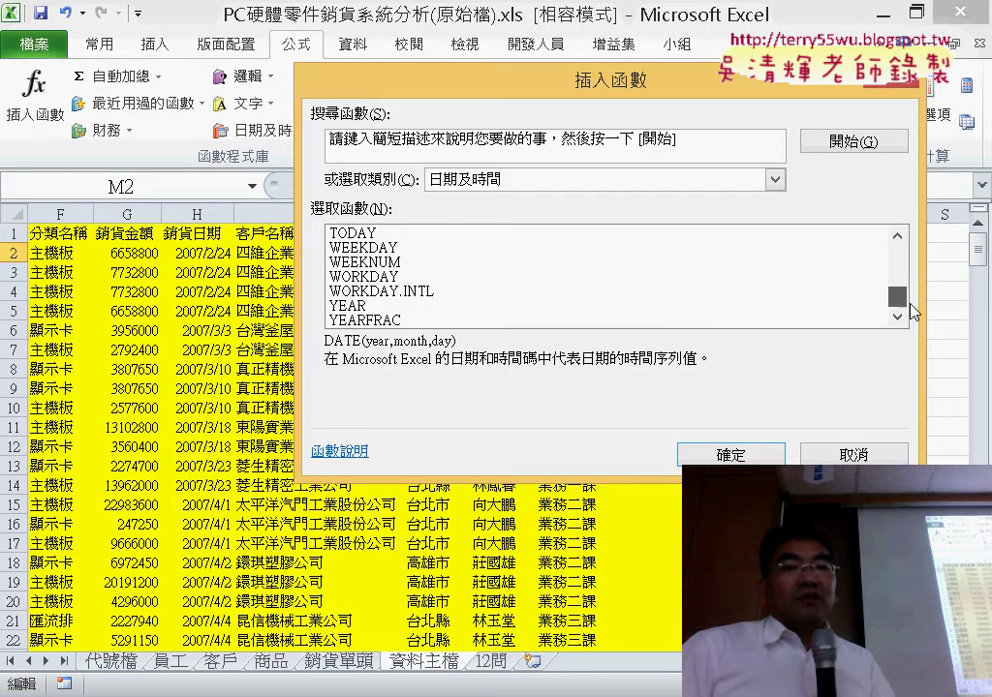
left_click(359, 308)
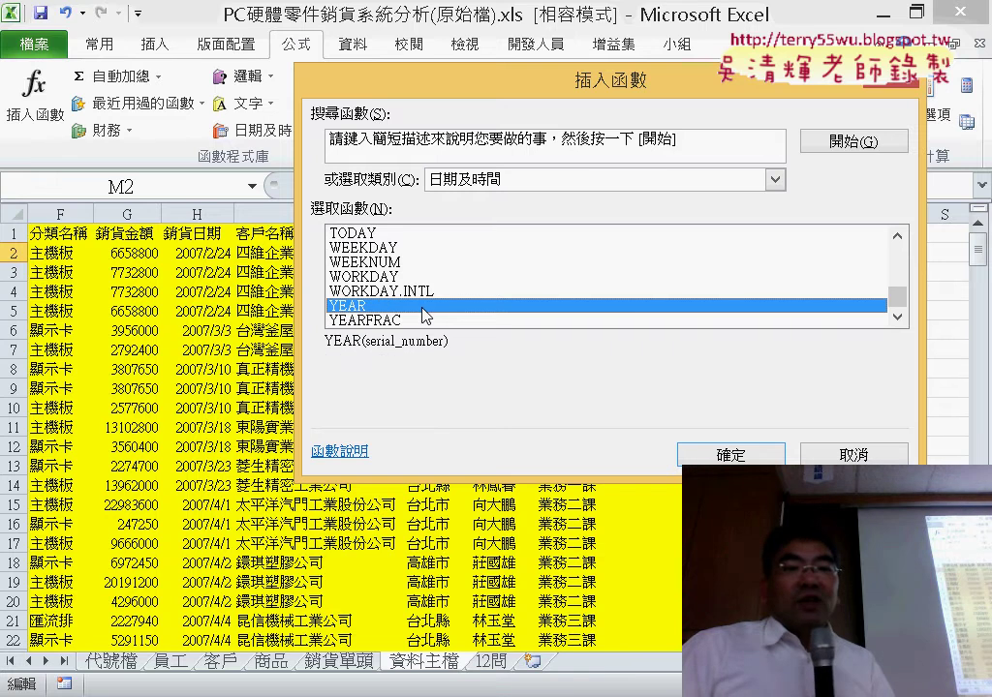
double_click(388, 307)
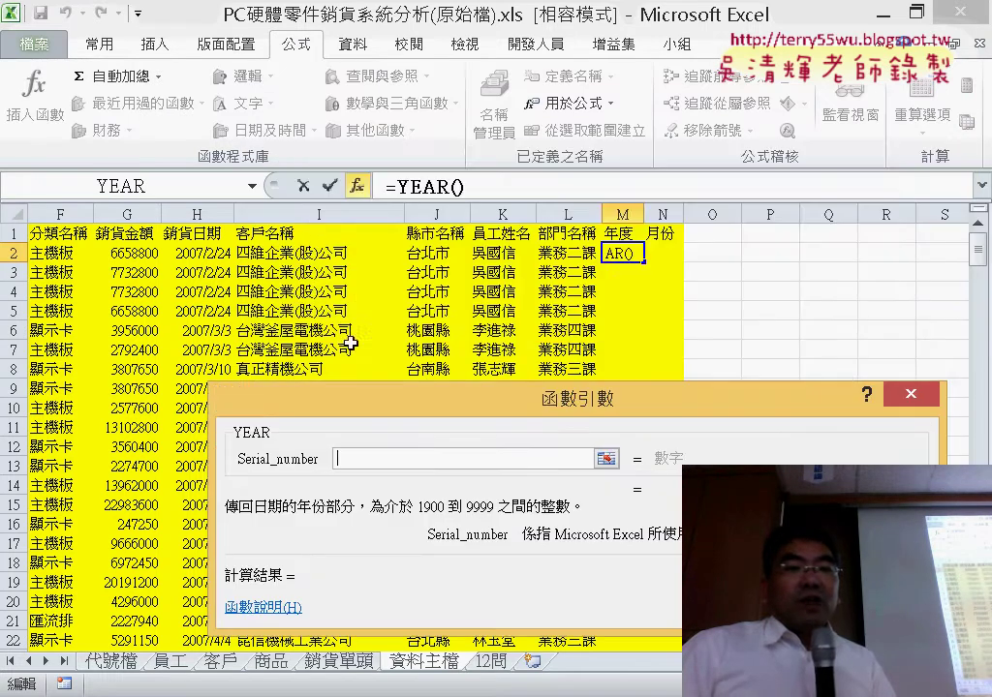
left_click(198, 251)
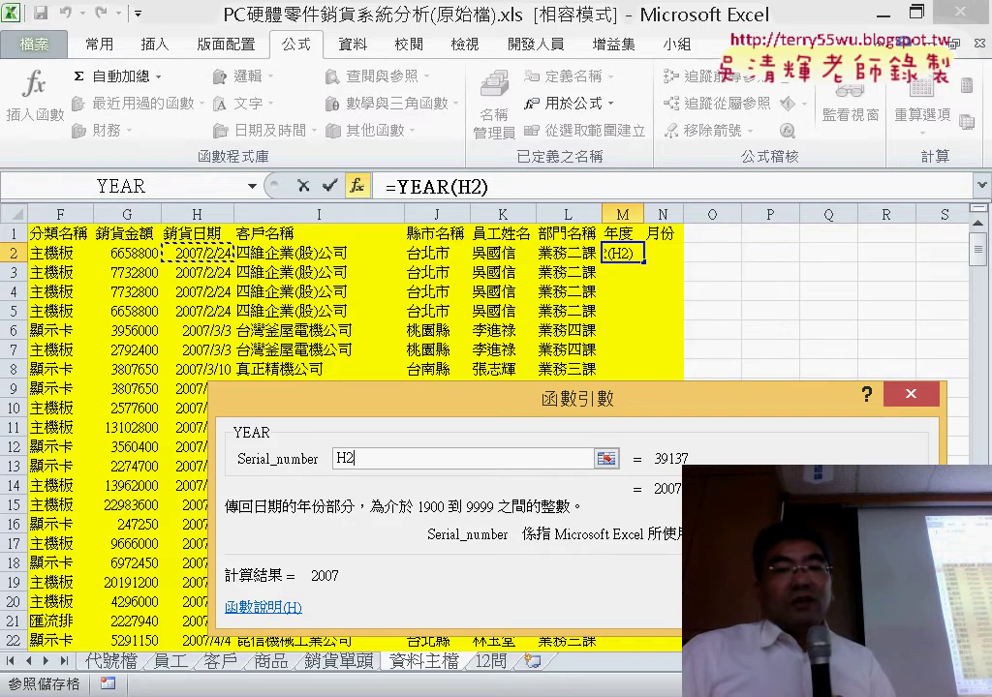
key("Return")
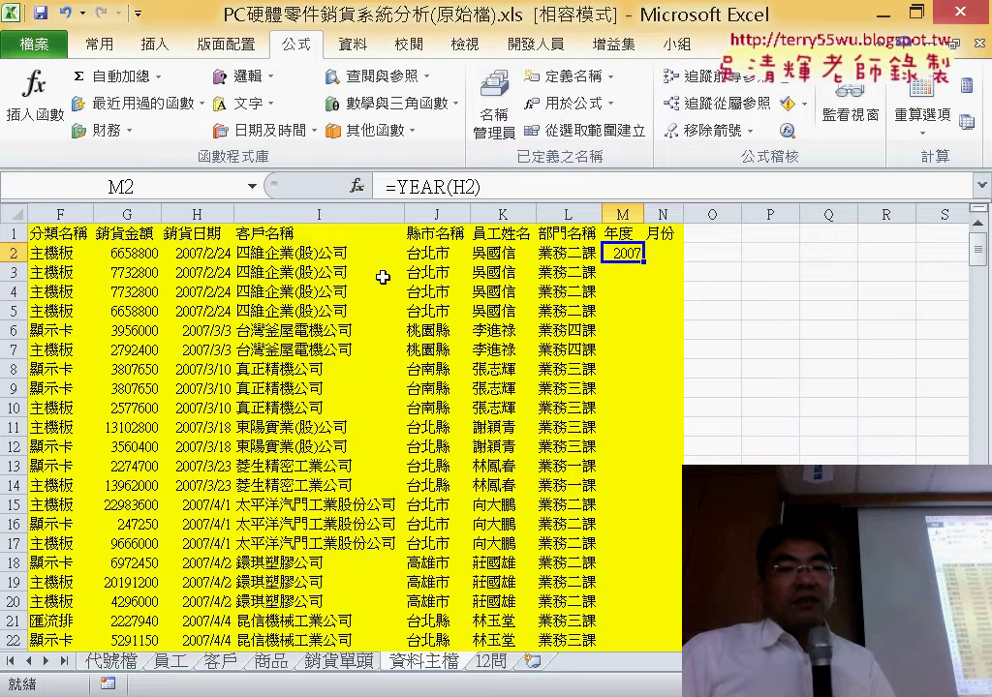
double_click(645, 262)
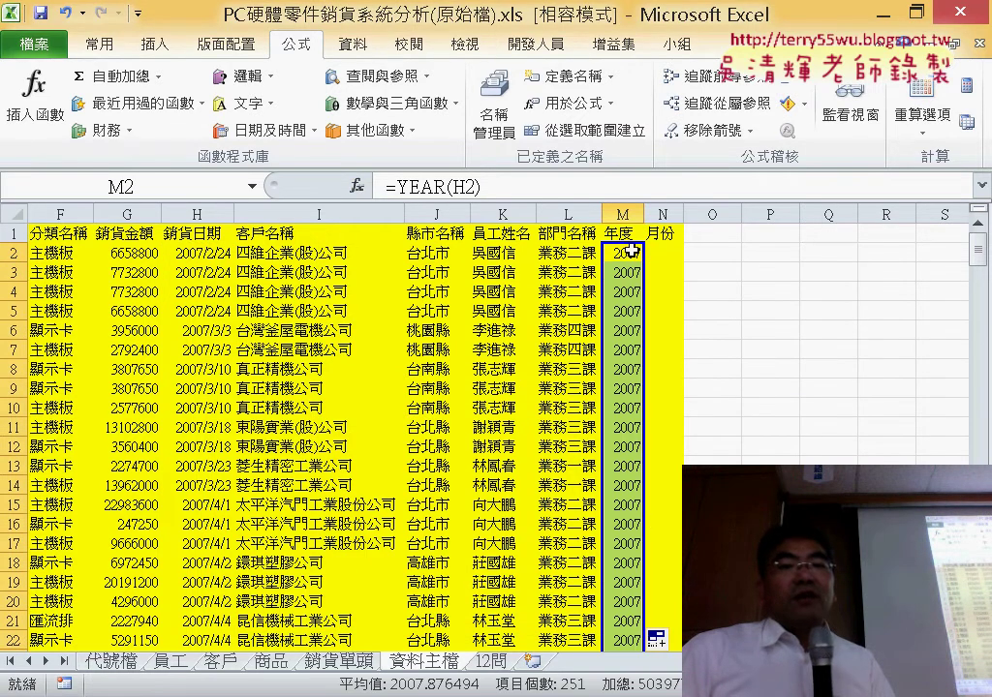
left_click(658, 252)
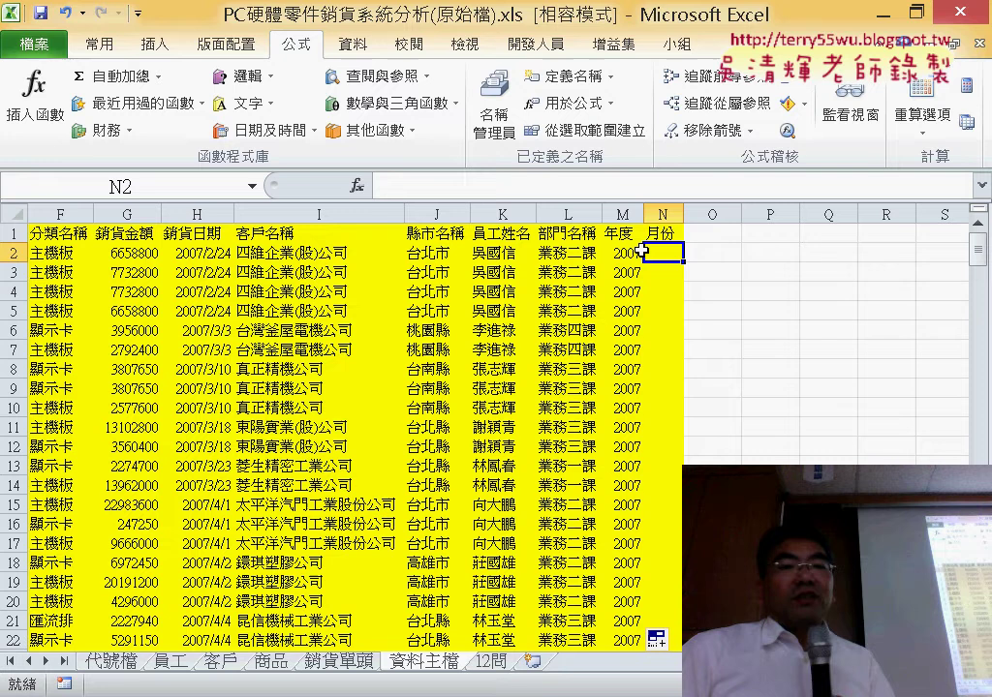
Choose the MONTH function from Insert Function for cell N2.
left_click(357, 185)
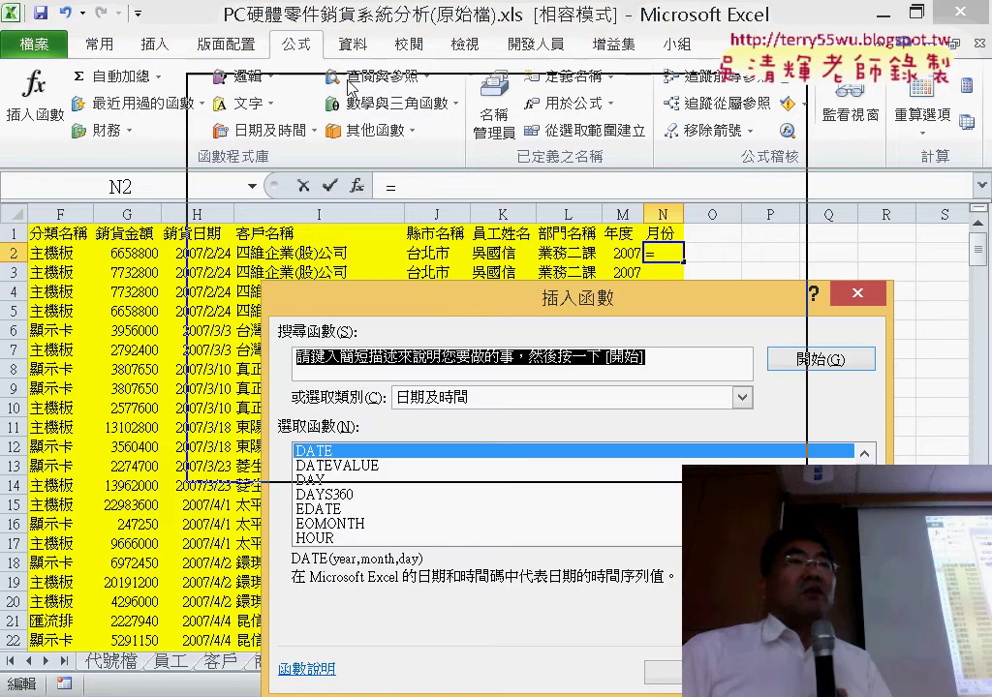
left_click_drag(444, 306, 346, 86)
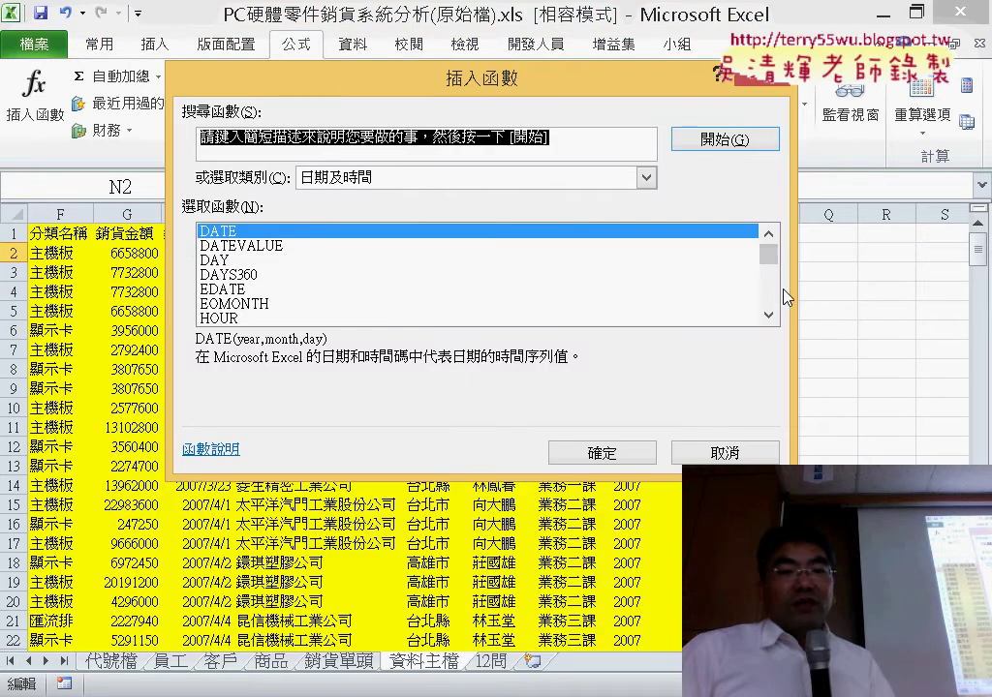
left_click(768, 315)
left_click(768, 315)
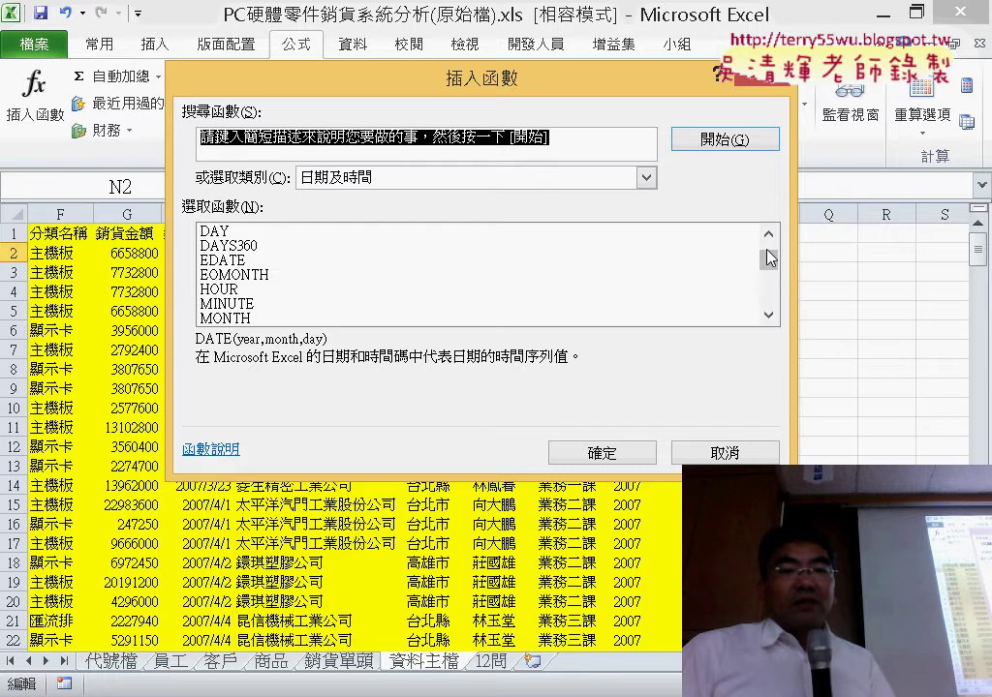
left_click(768, 315)
left_click(768, 315)
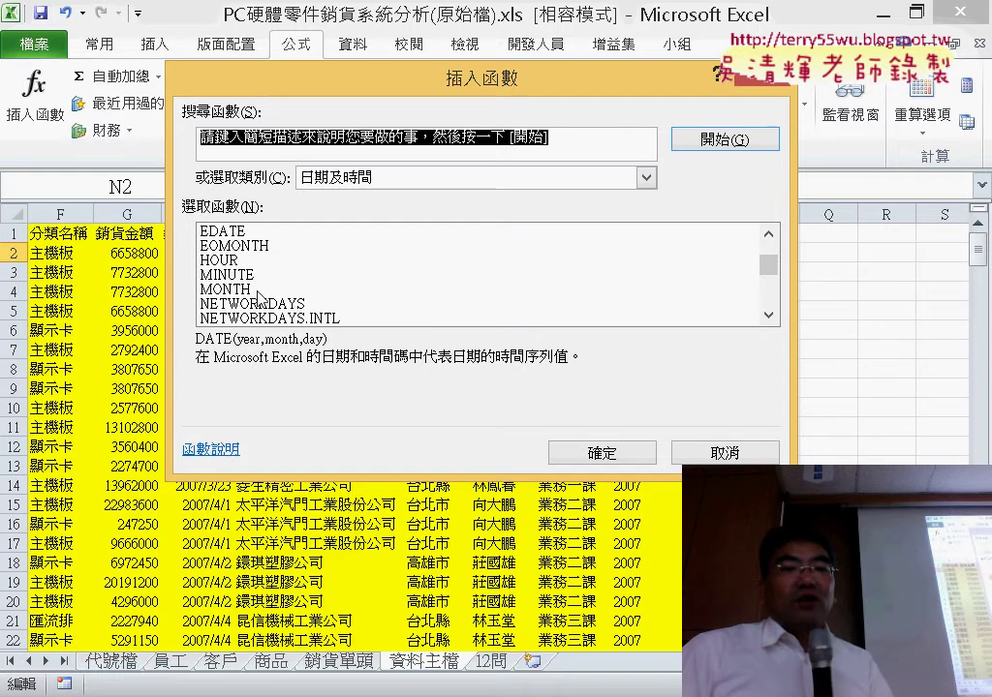
left_click(224, 289)
left_click(602, 452)
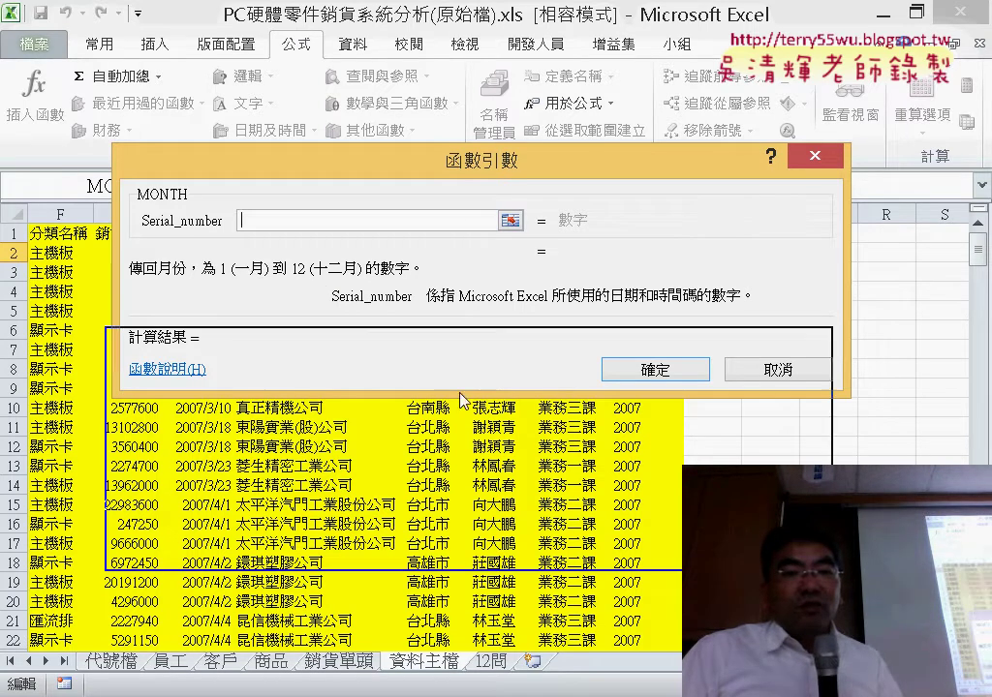
Set MONTH's Serial_number to H2, confirm, and fill =MONTH(H2) down the 月份 column.
left_click_drag(475, 189, 439, 416)
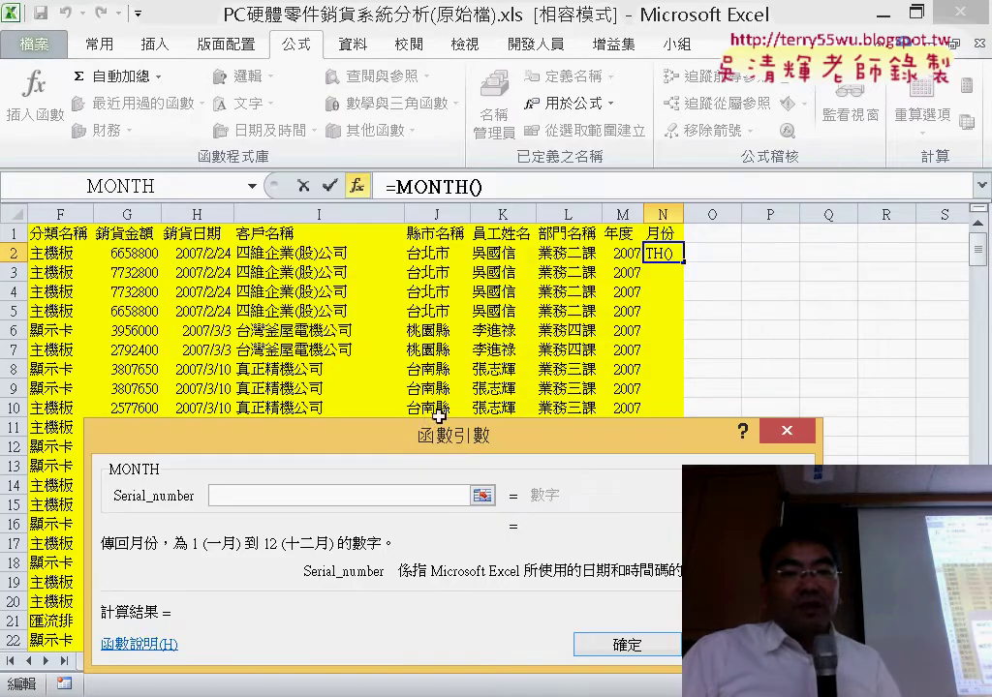
left_click(203, 253)
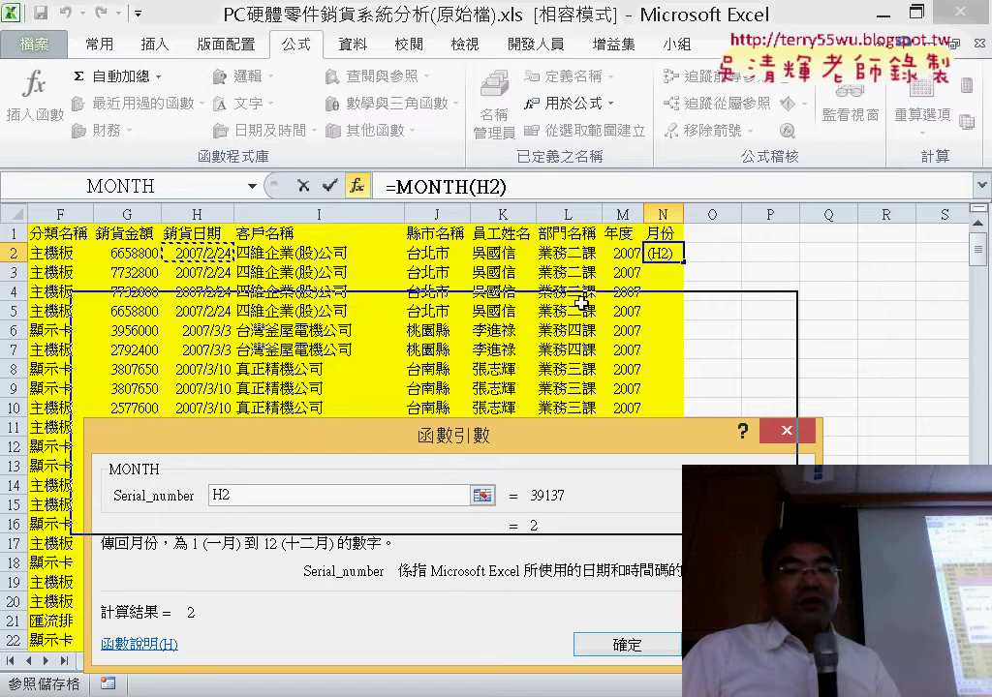
left_click_drag(606, 437, 586, 305)
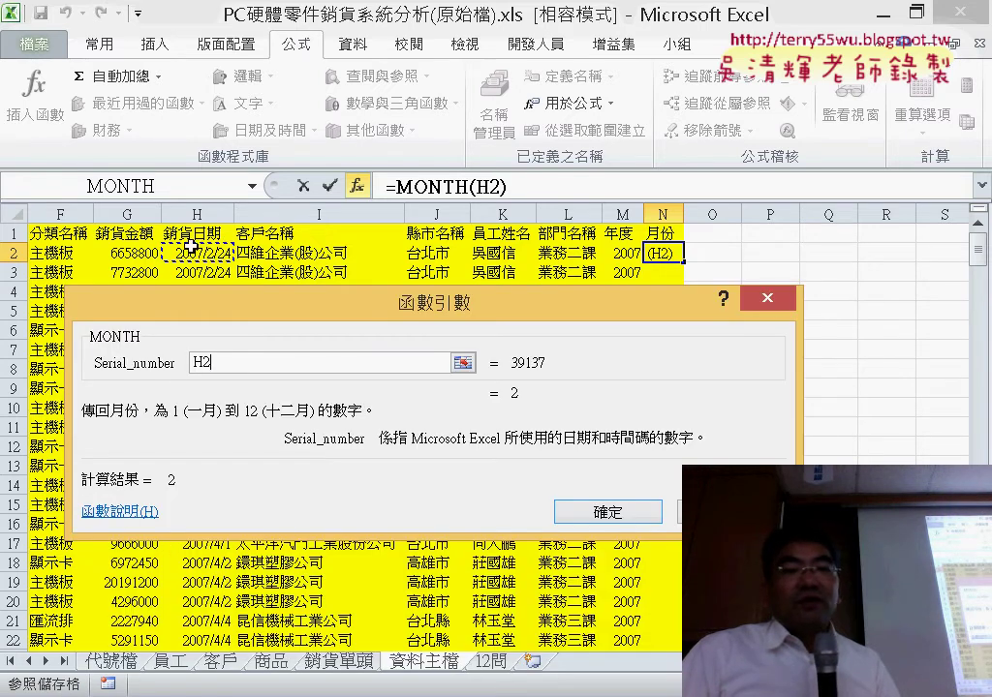
left_click(617, 512)
double_click(683, 260)
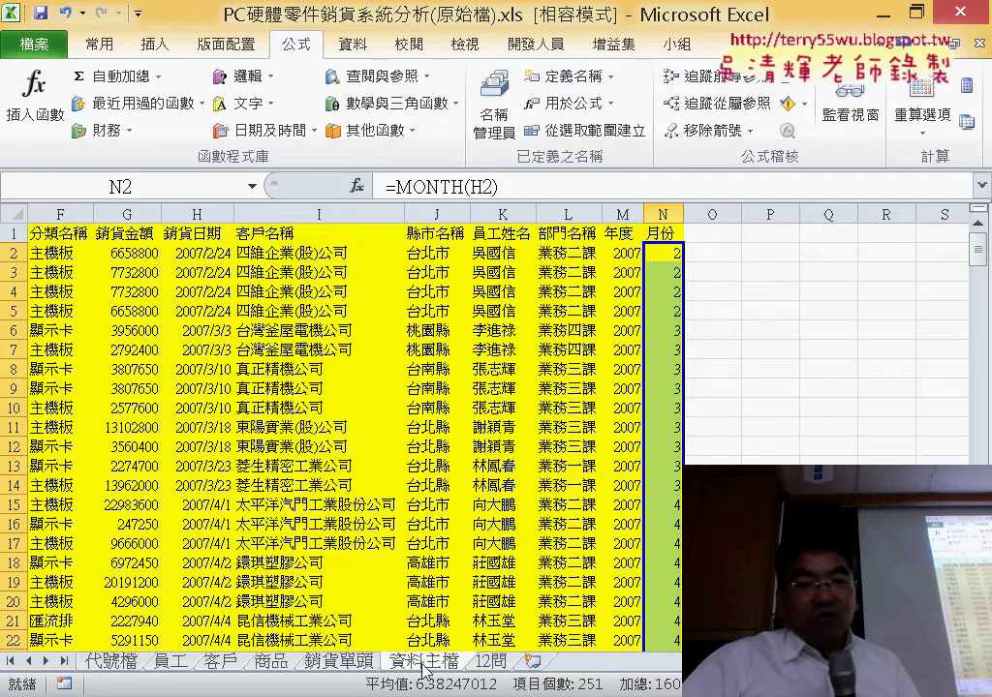
Review the twelve questions on the 12問 sheet, briefly checking I11 on 資料主檔.
left_click(492, 663)
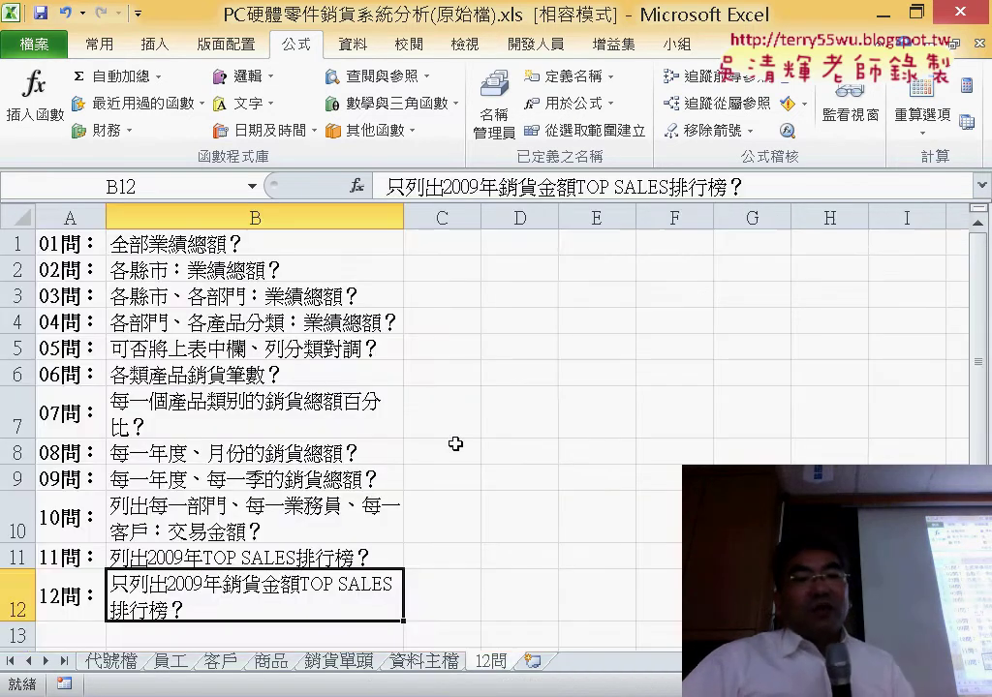
left_click_drag(263, 249, 242, 620)
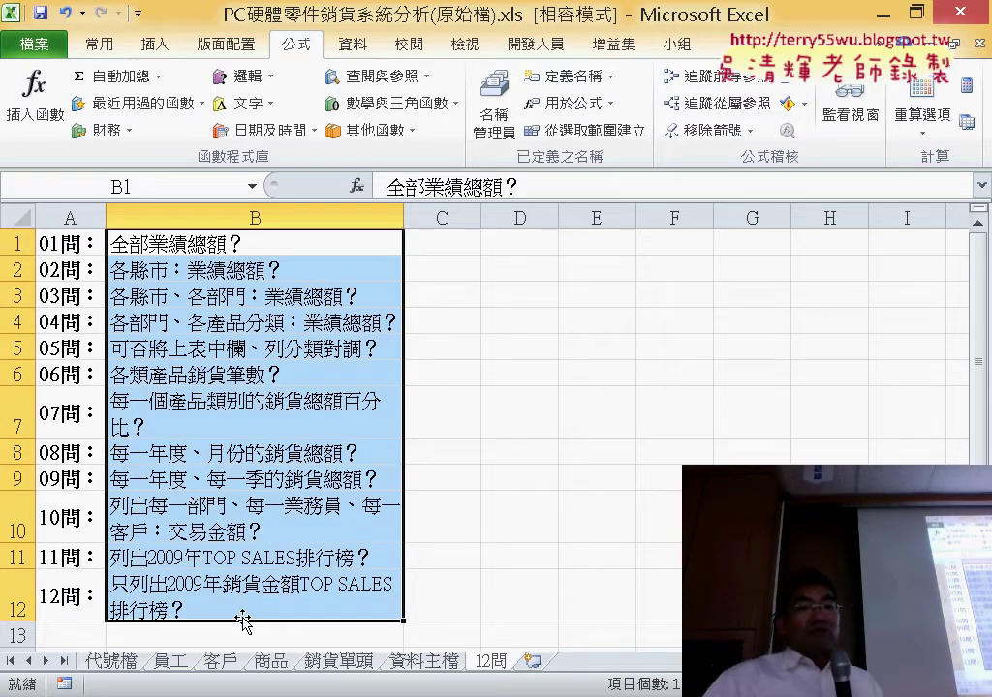
left_click(422, 662)
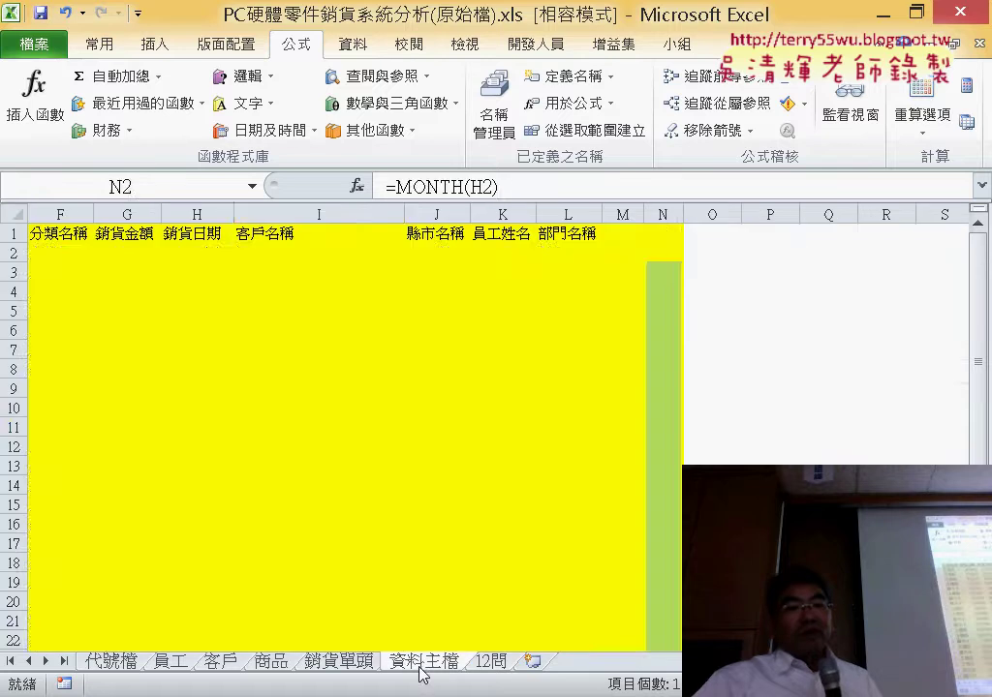
left_click(289, 427)
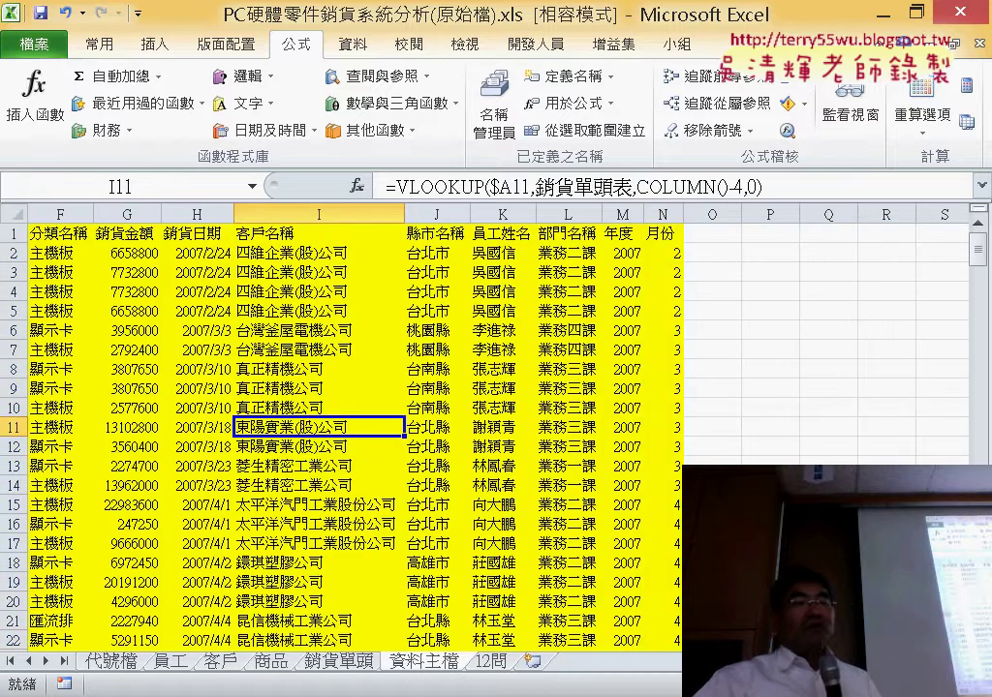
scroll(484, 436, "left", 5)
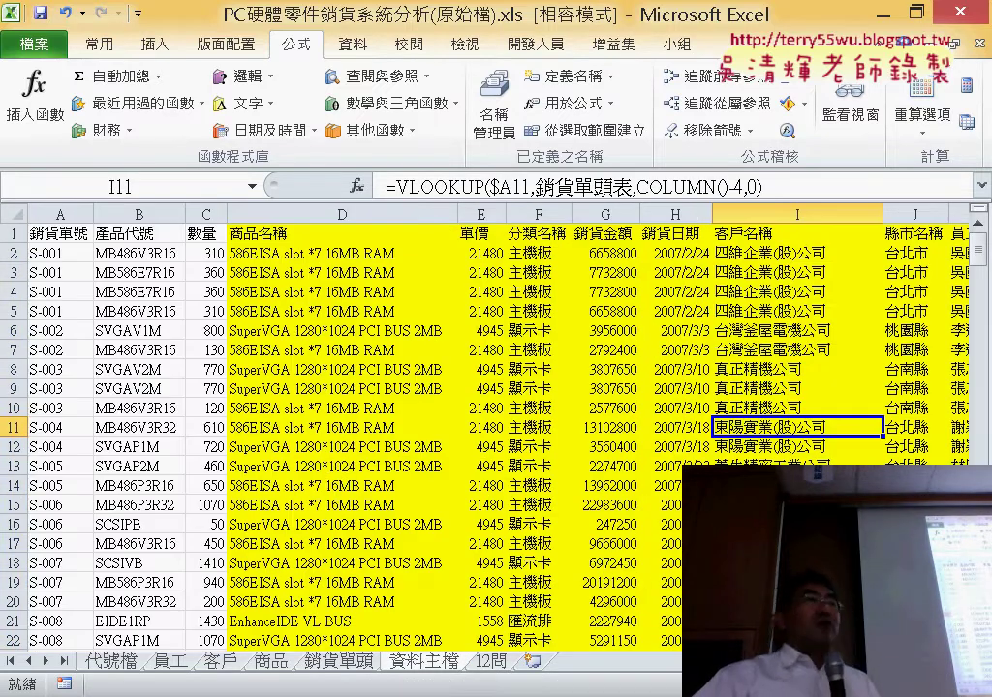
left_click(494, 662)
left_click(259, 235)
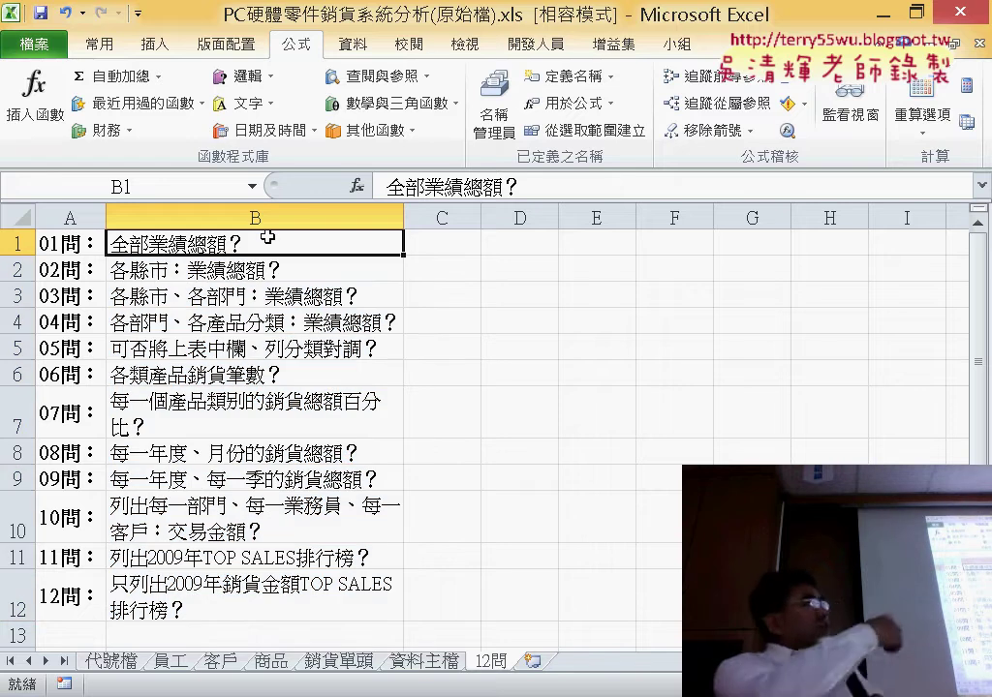